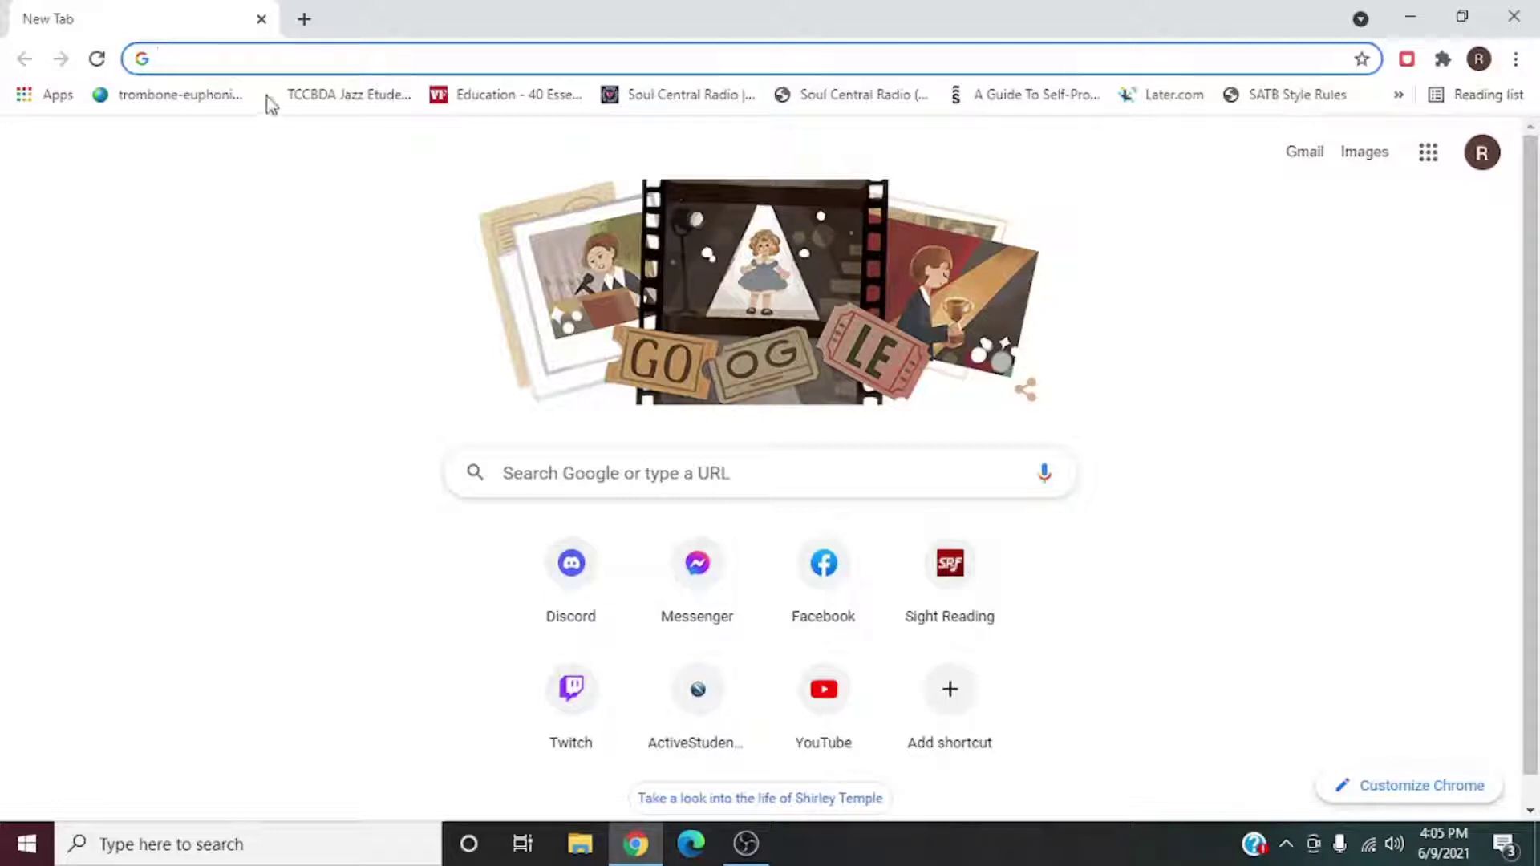
Step: Look up "ultimate cup" in the browser and open the UMK3 Ultimate Cup Edition Facebook page
left_click(256, 56)
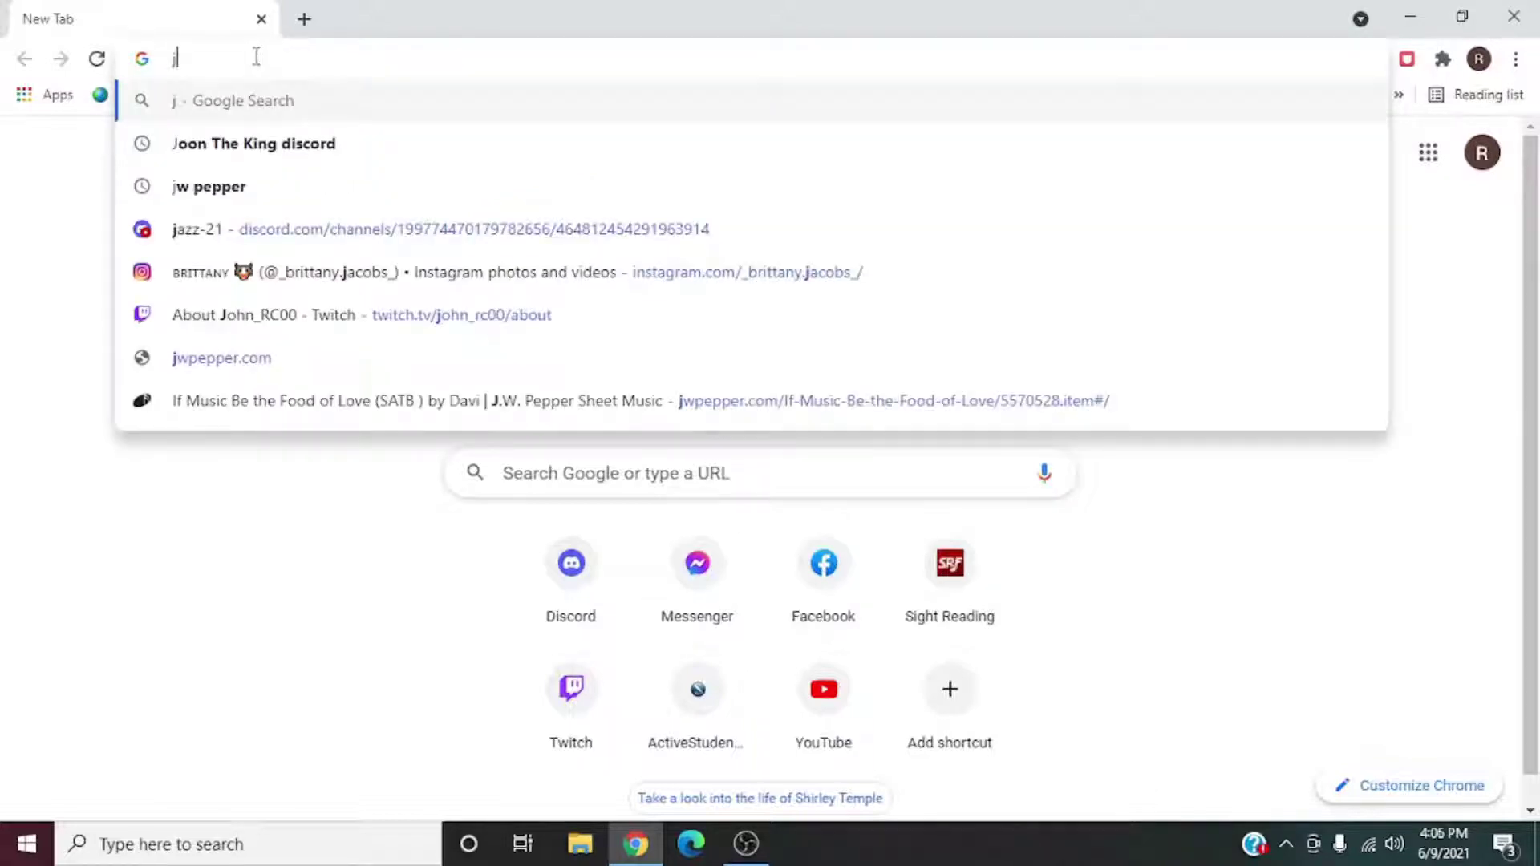
key("Escape")
type("ultimat")
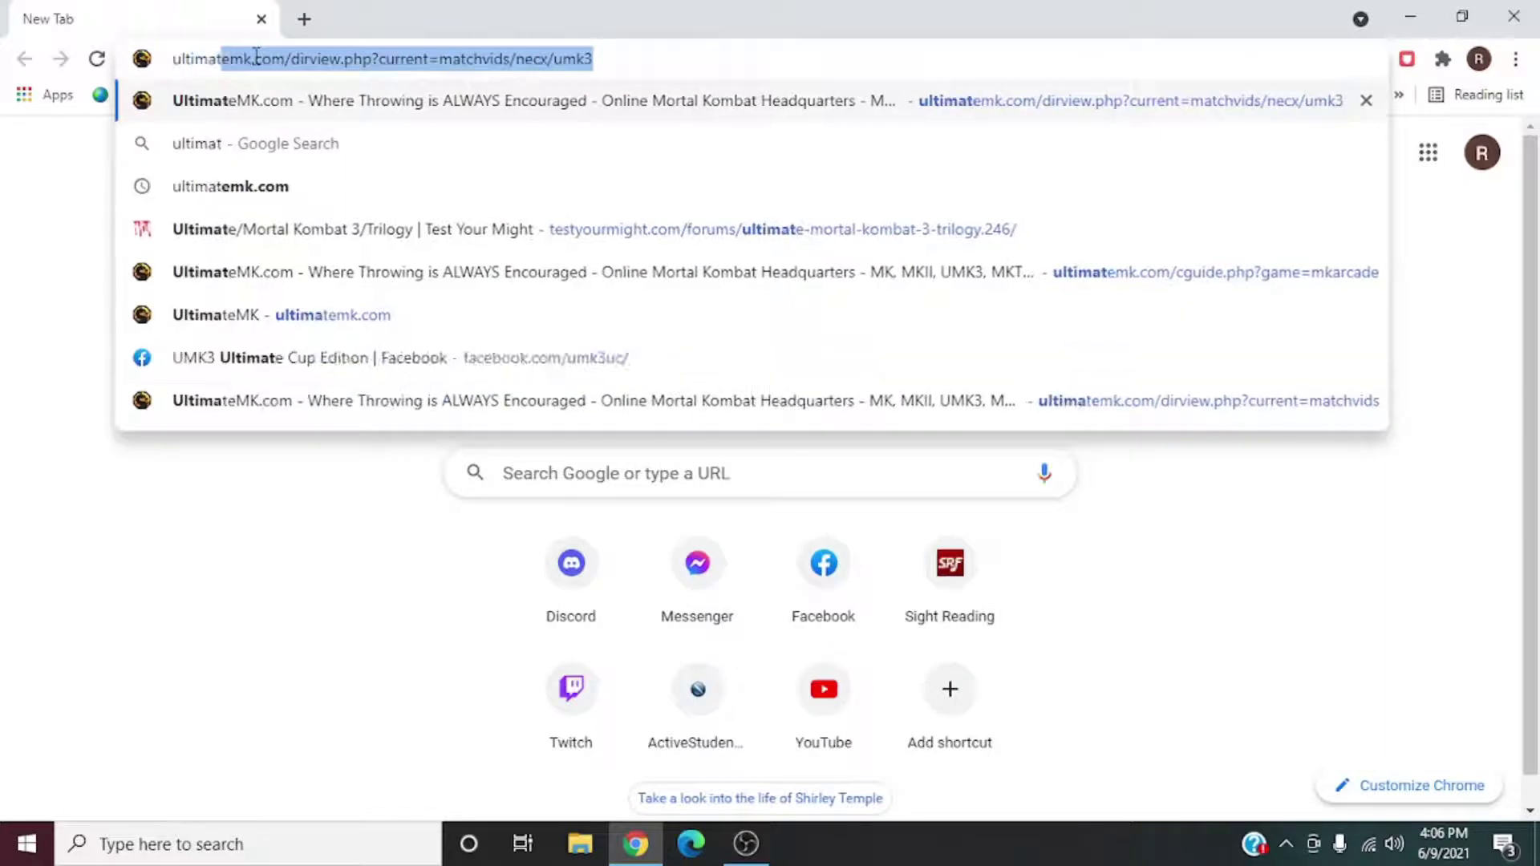
type("e cup")
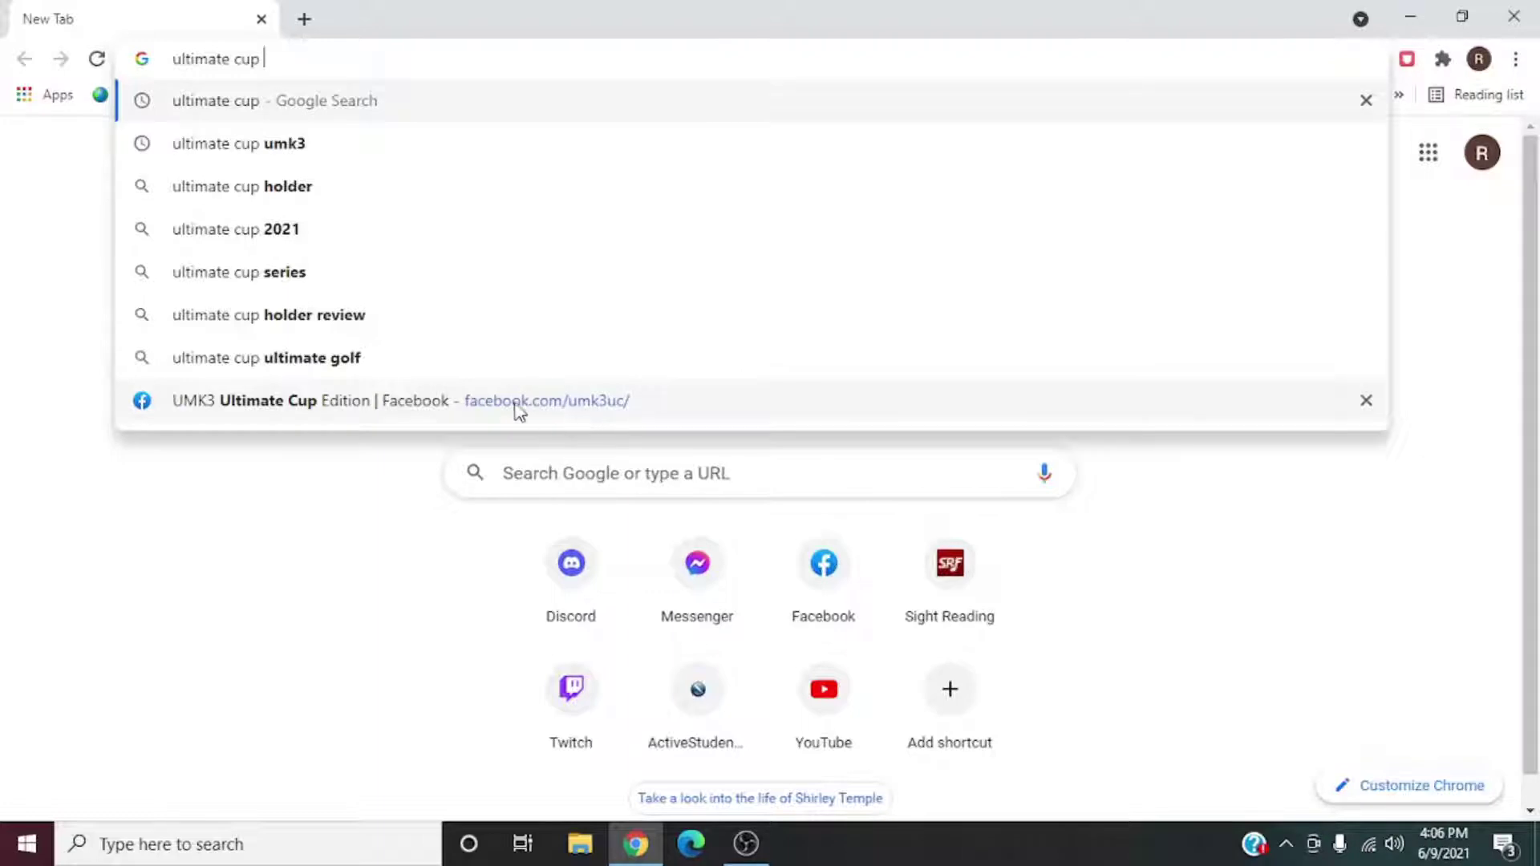
left_click(585, 420)
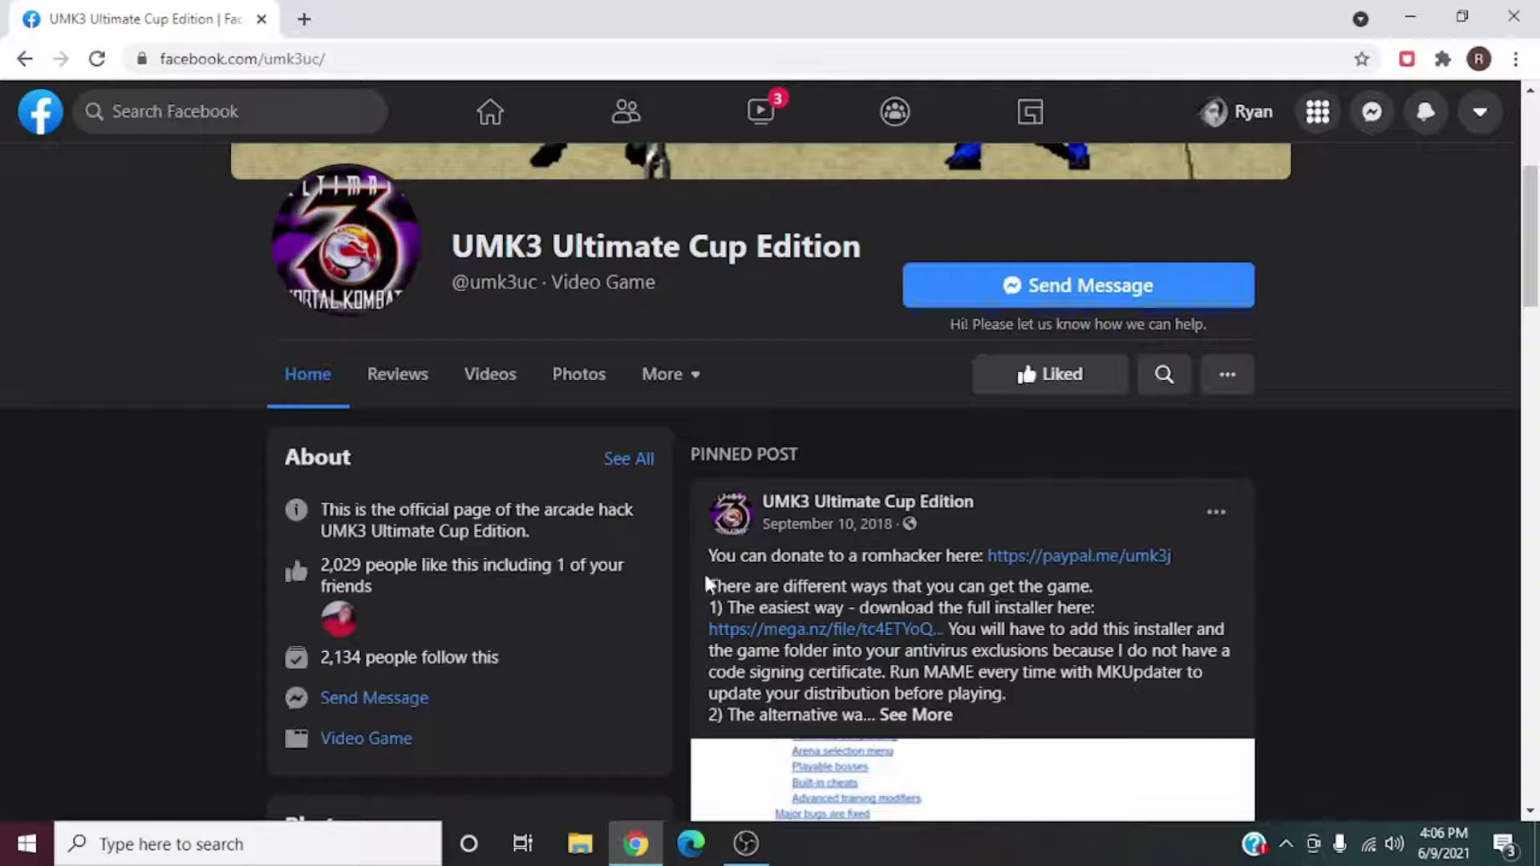
Step: Expand the page's pinned post and open the mega.nz link for the full installer
mouse_move(1536, 211)
left_mouse_down()
mouse_move(1536, 255)
mouse_move(1536, 233)
left_mouse_up()
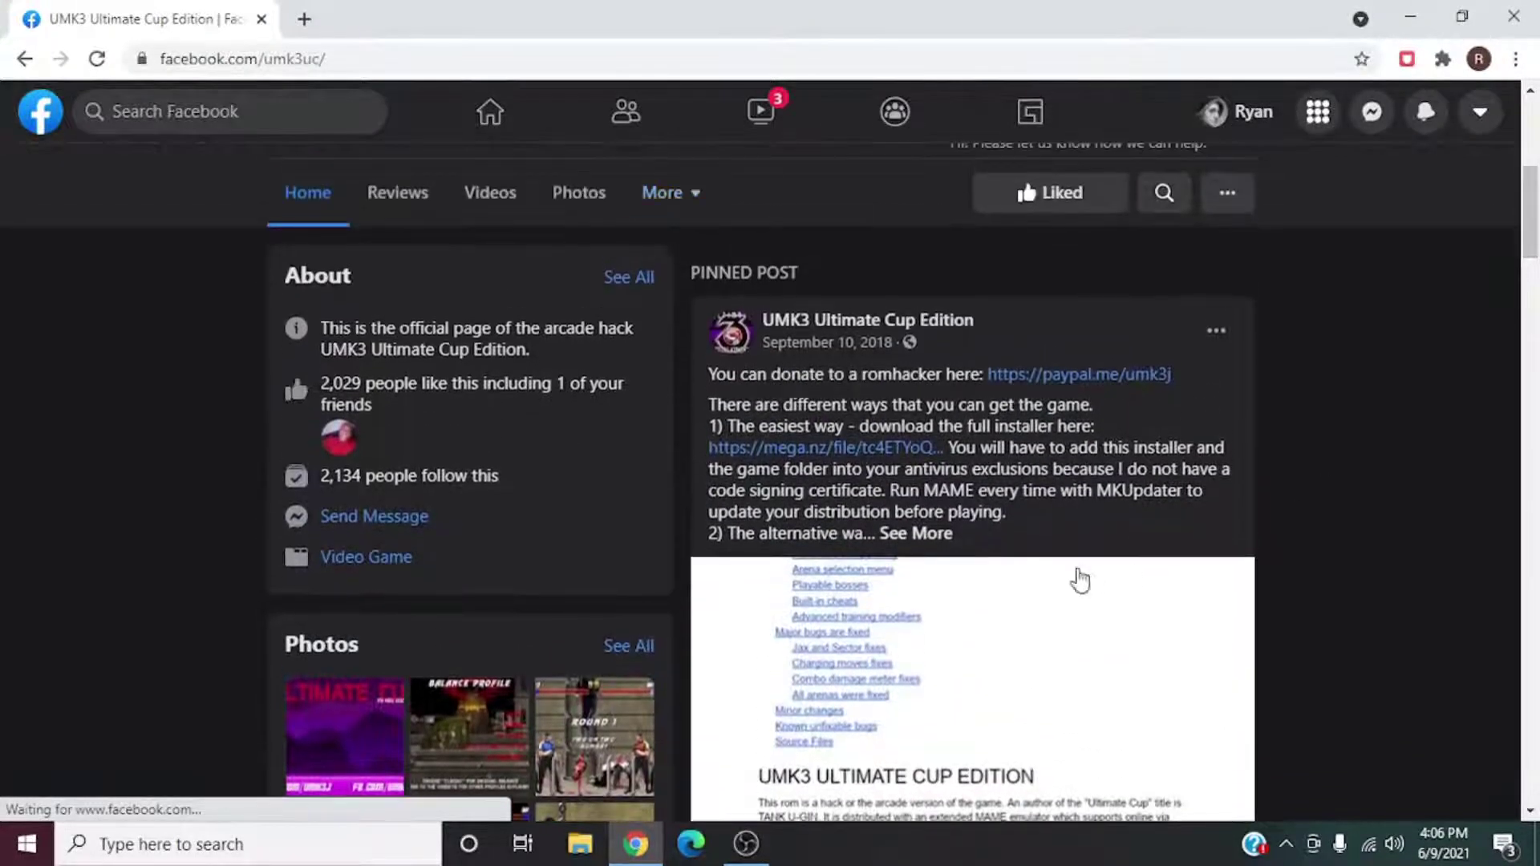
left_click(925, 535)
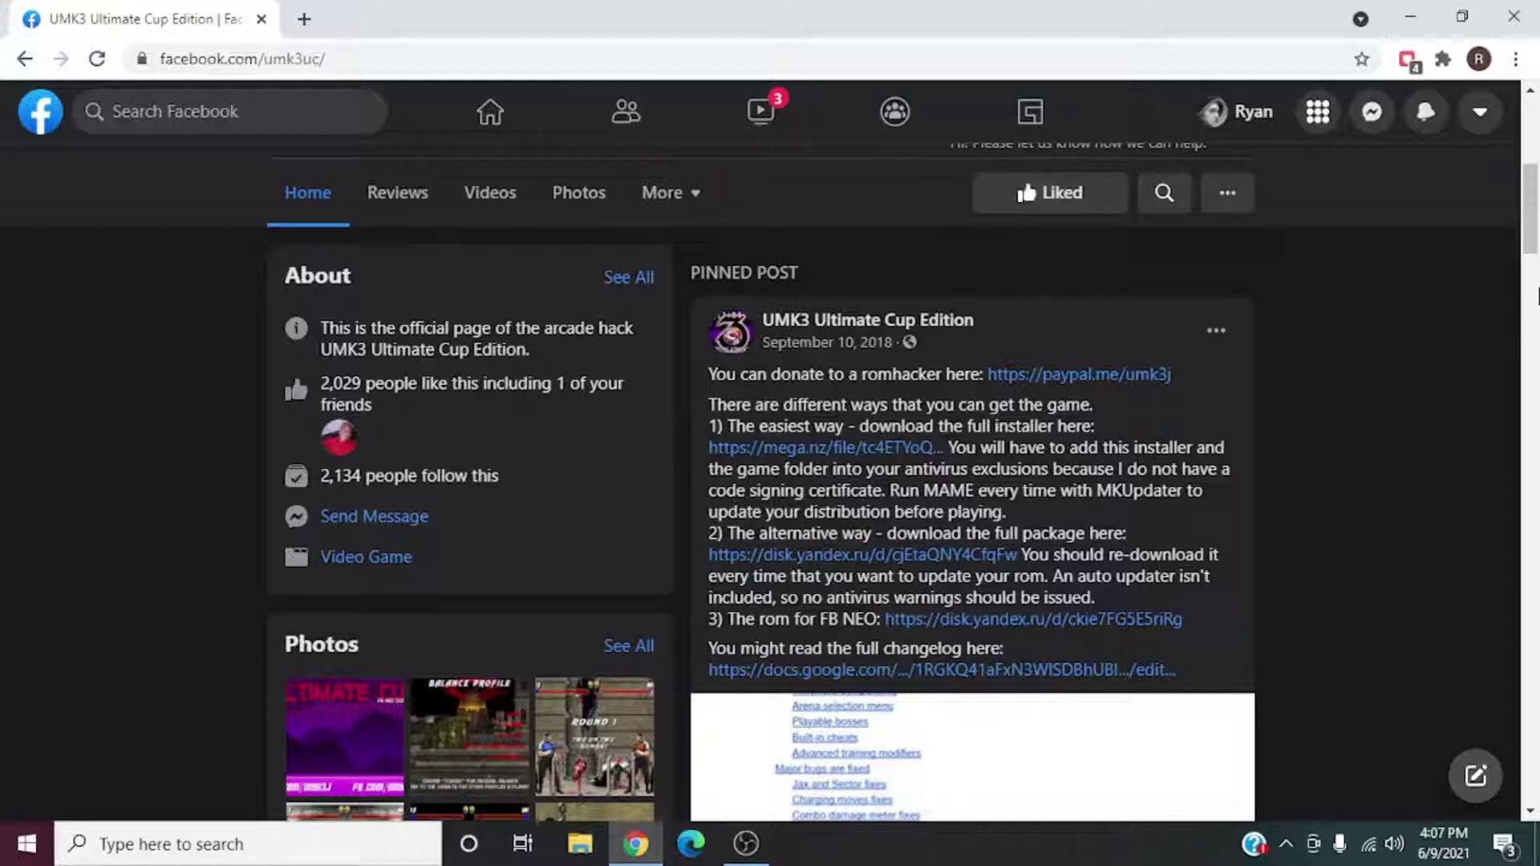
left_click_drag(1529, 205, 1529, 256)
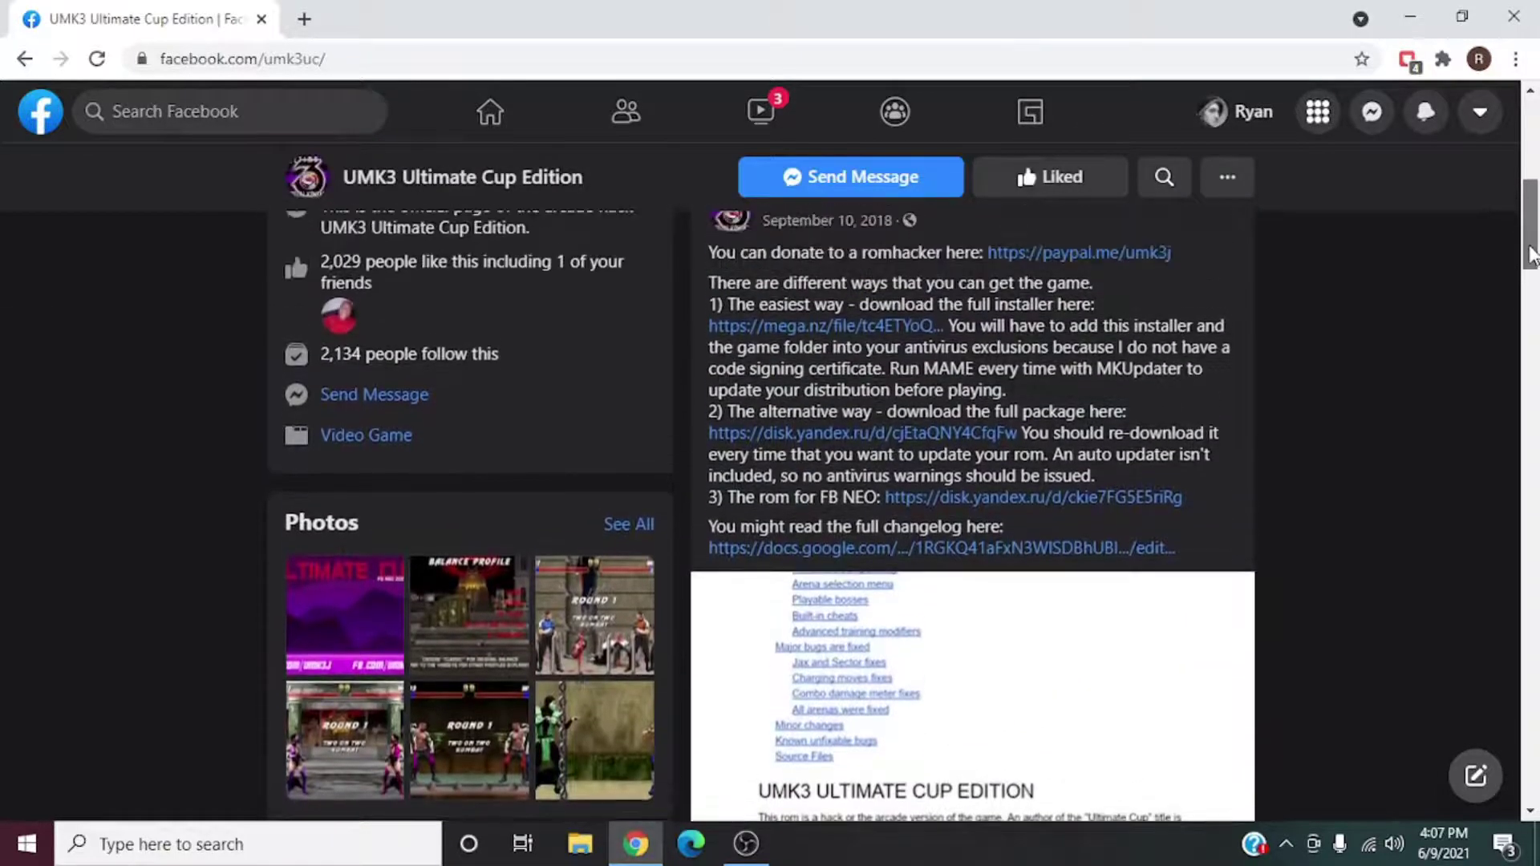
left_click(849, 327)
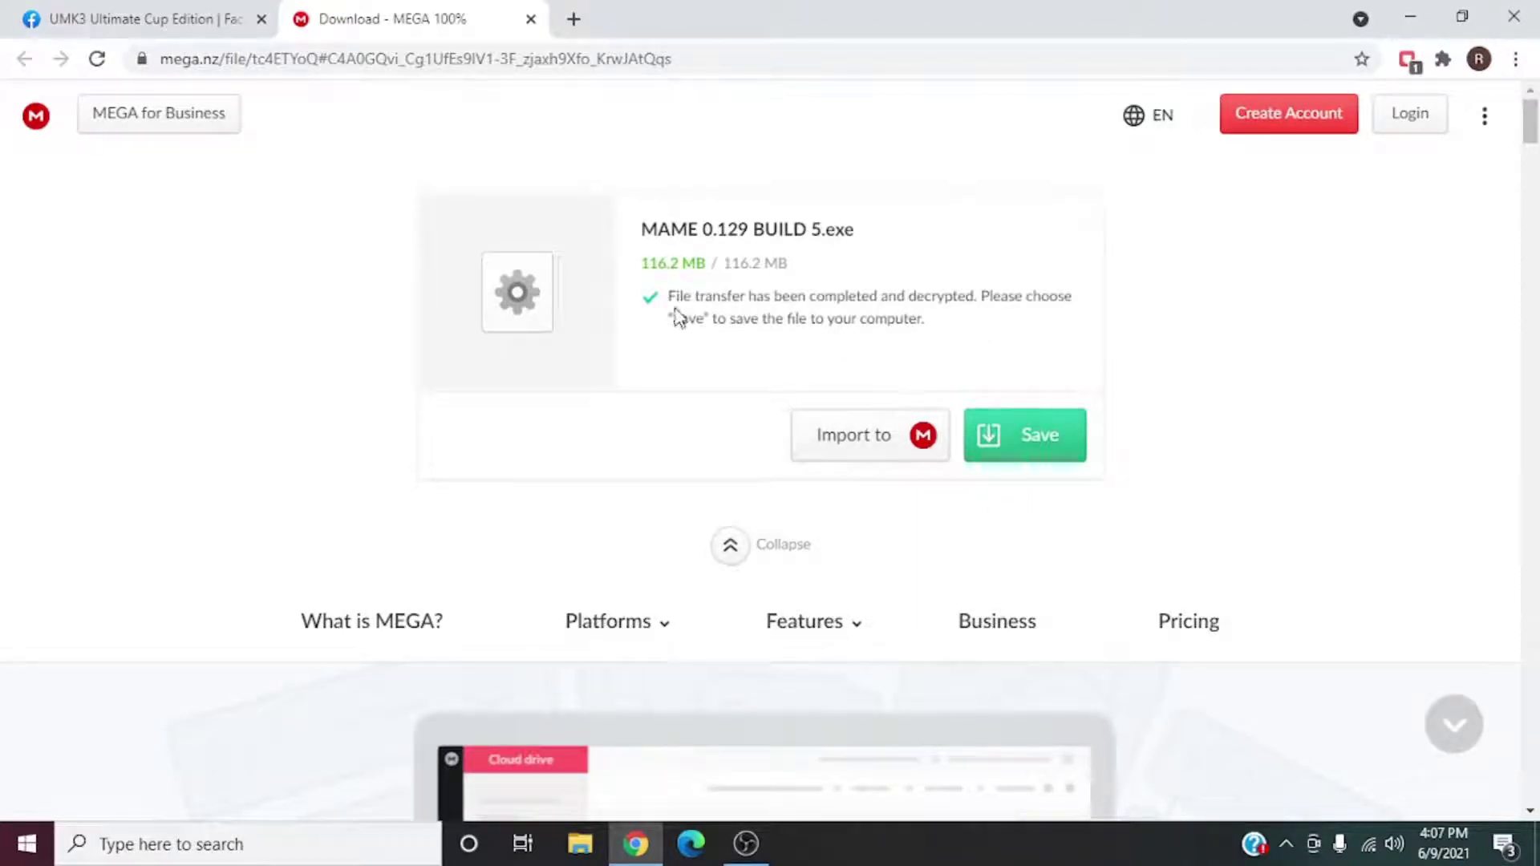
Step: Save the MAME 0.129 BUILD 5.exe installer from MEGA to the computer
left_click_drag(678, 314, 415, 211)
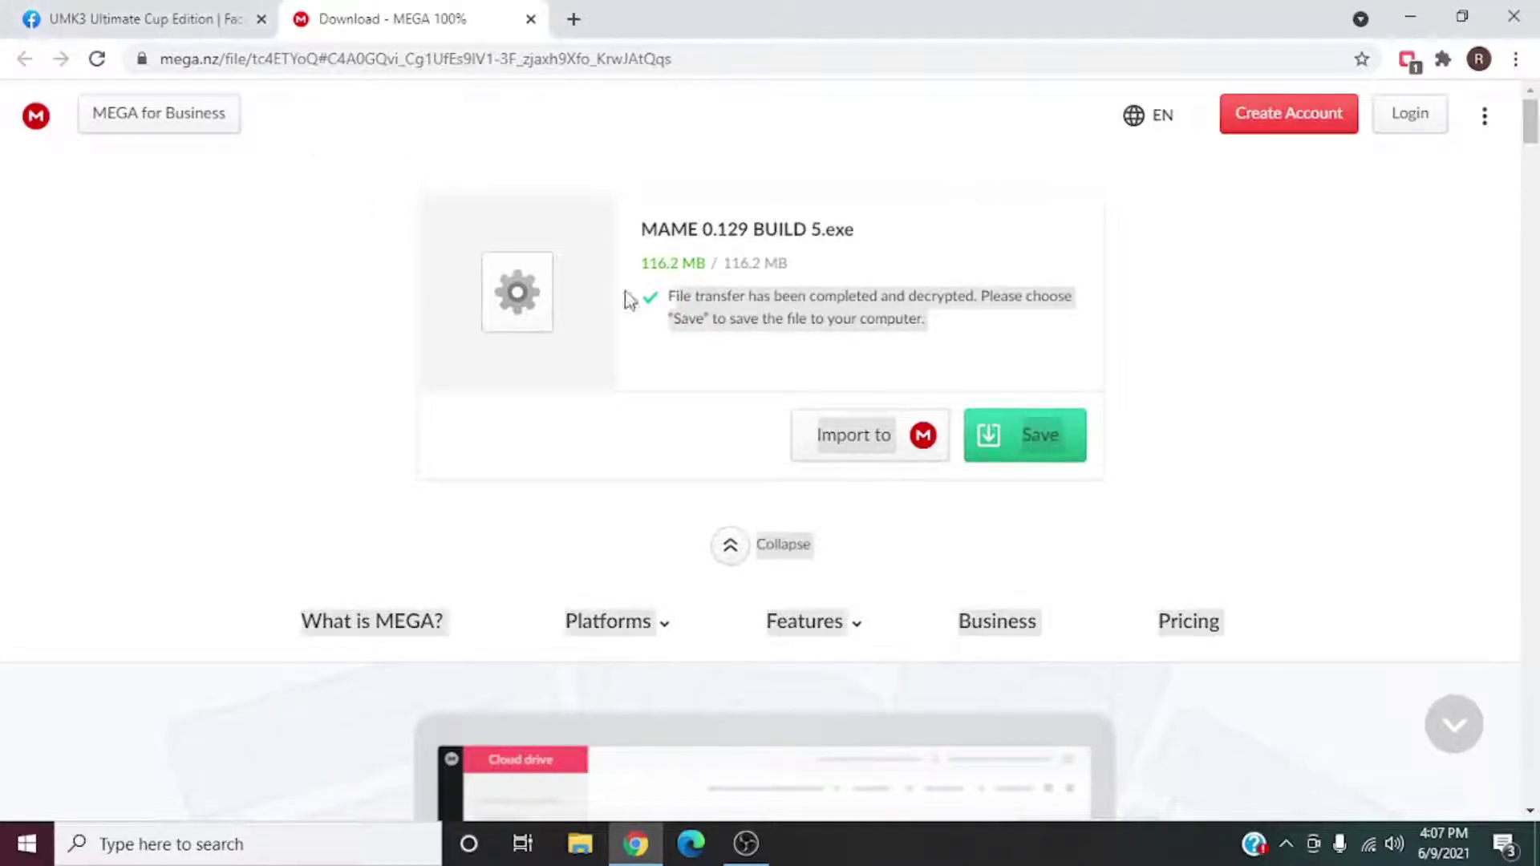
left_click(700, 316)
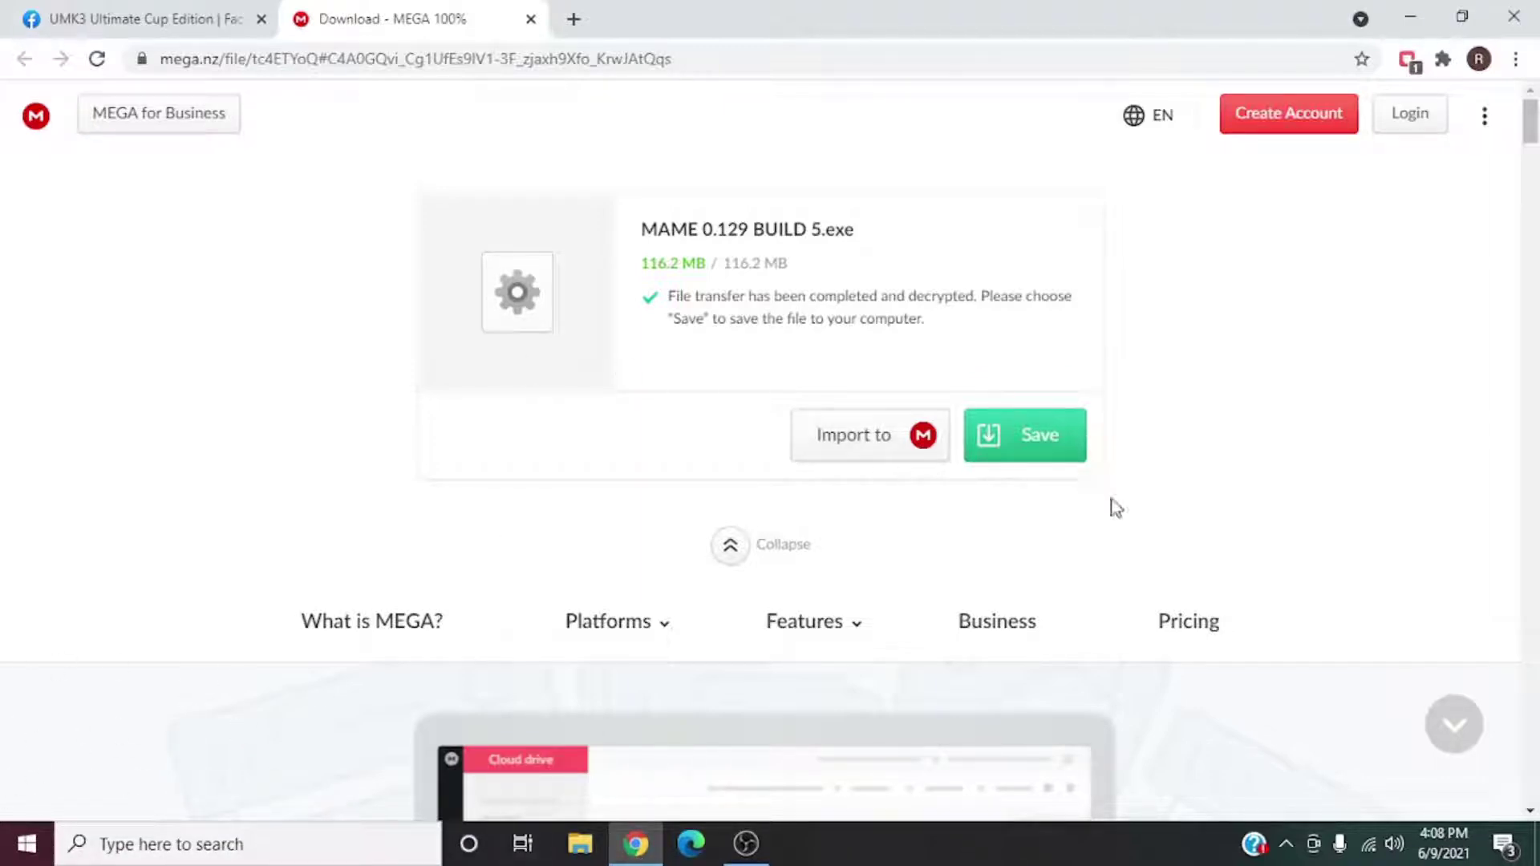
left_click(1064, 454)
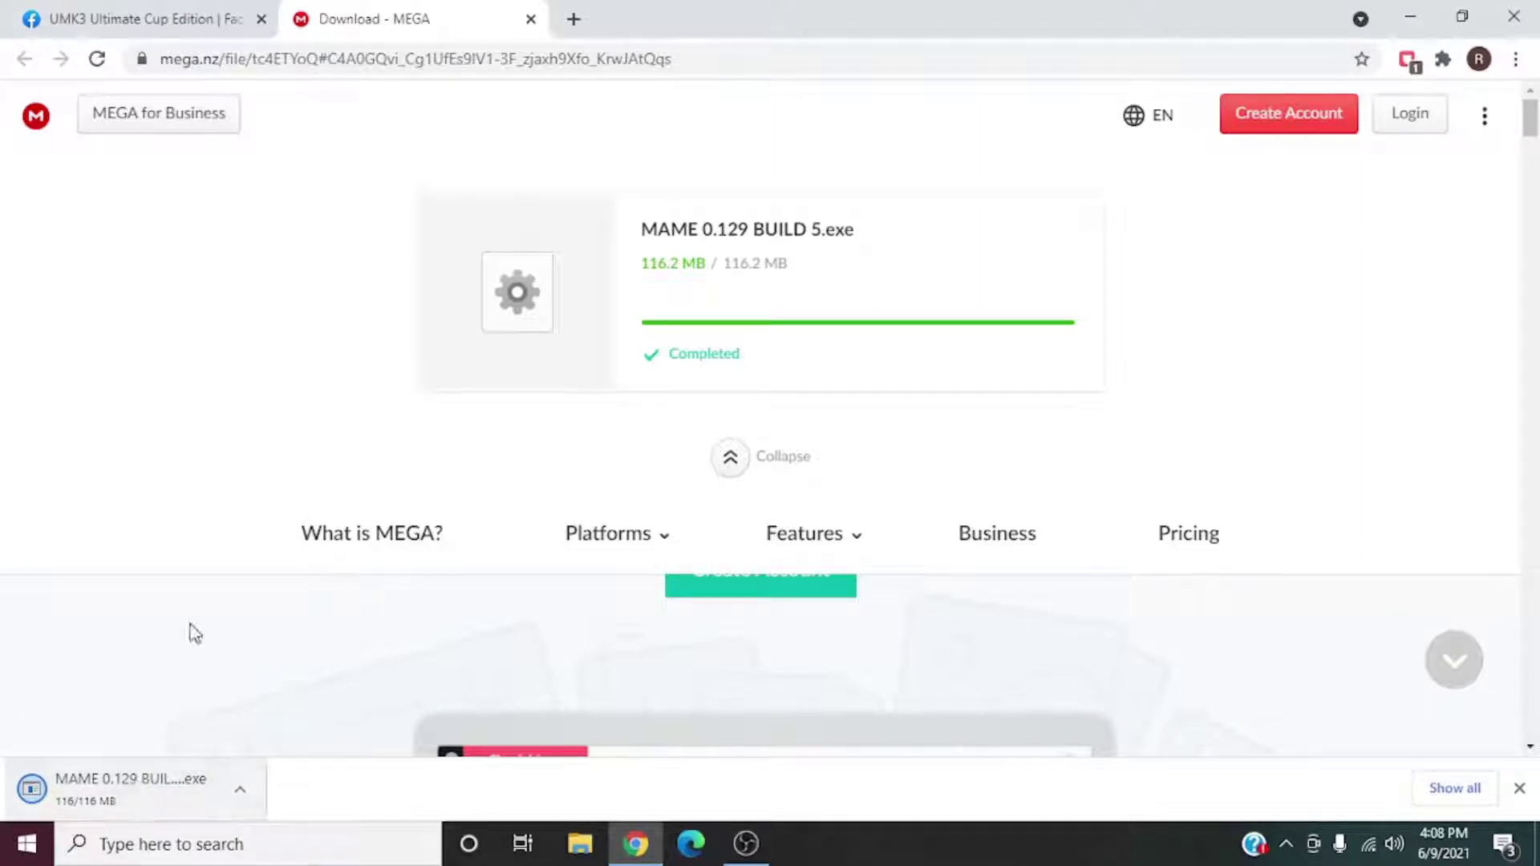
Step: Start the downloaded MAME 0.129 BUILD 5.exe and allow it to run anyway despite Microsoft Defender SmartScreen
left_click(134, 791)
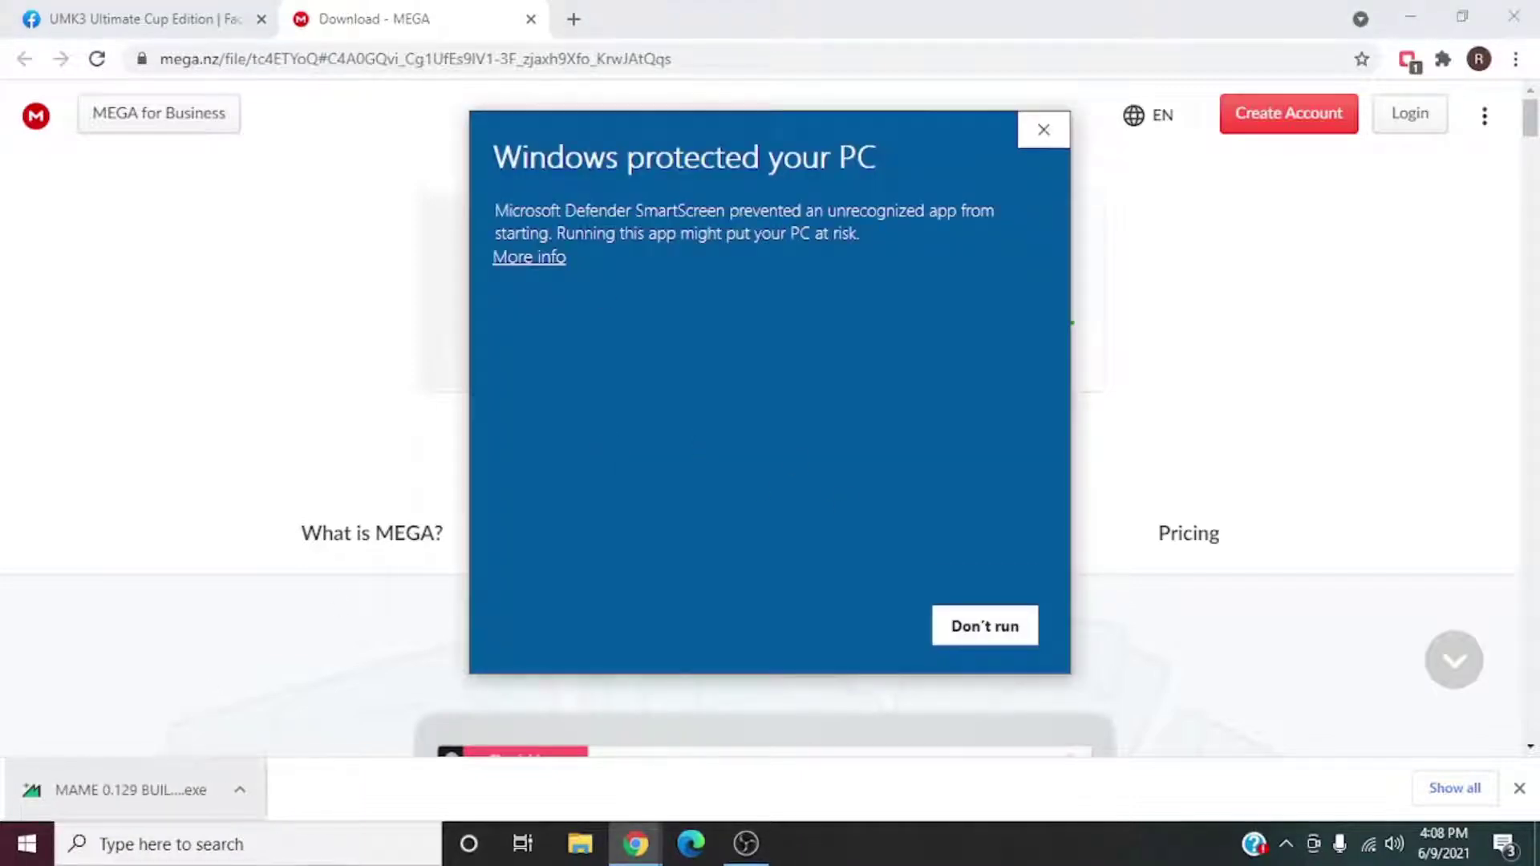
left_click(525, 257)
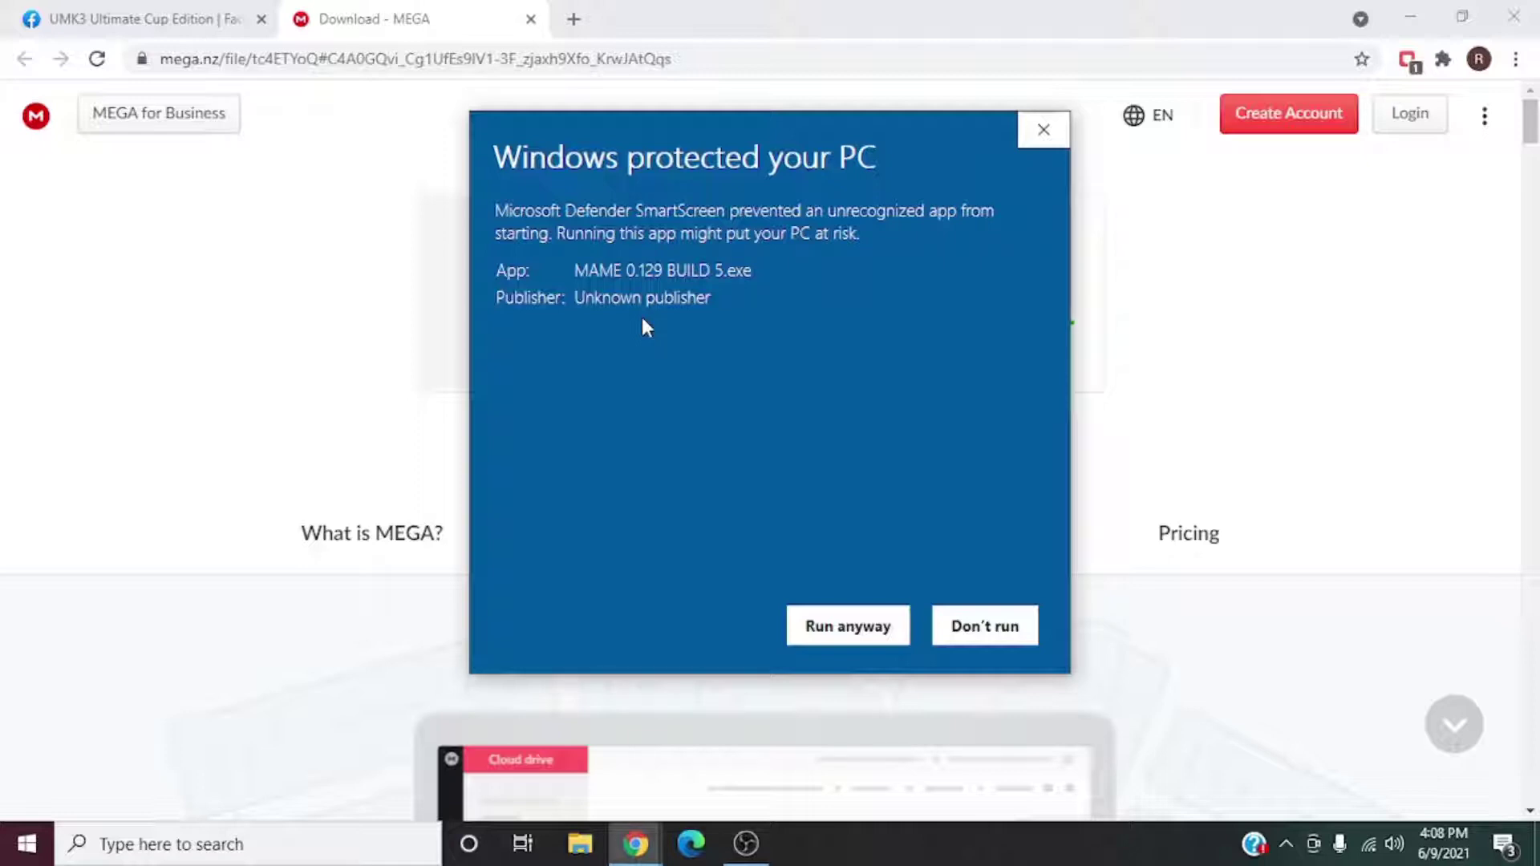
left_click(887, 627)
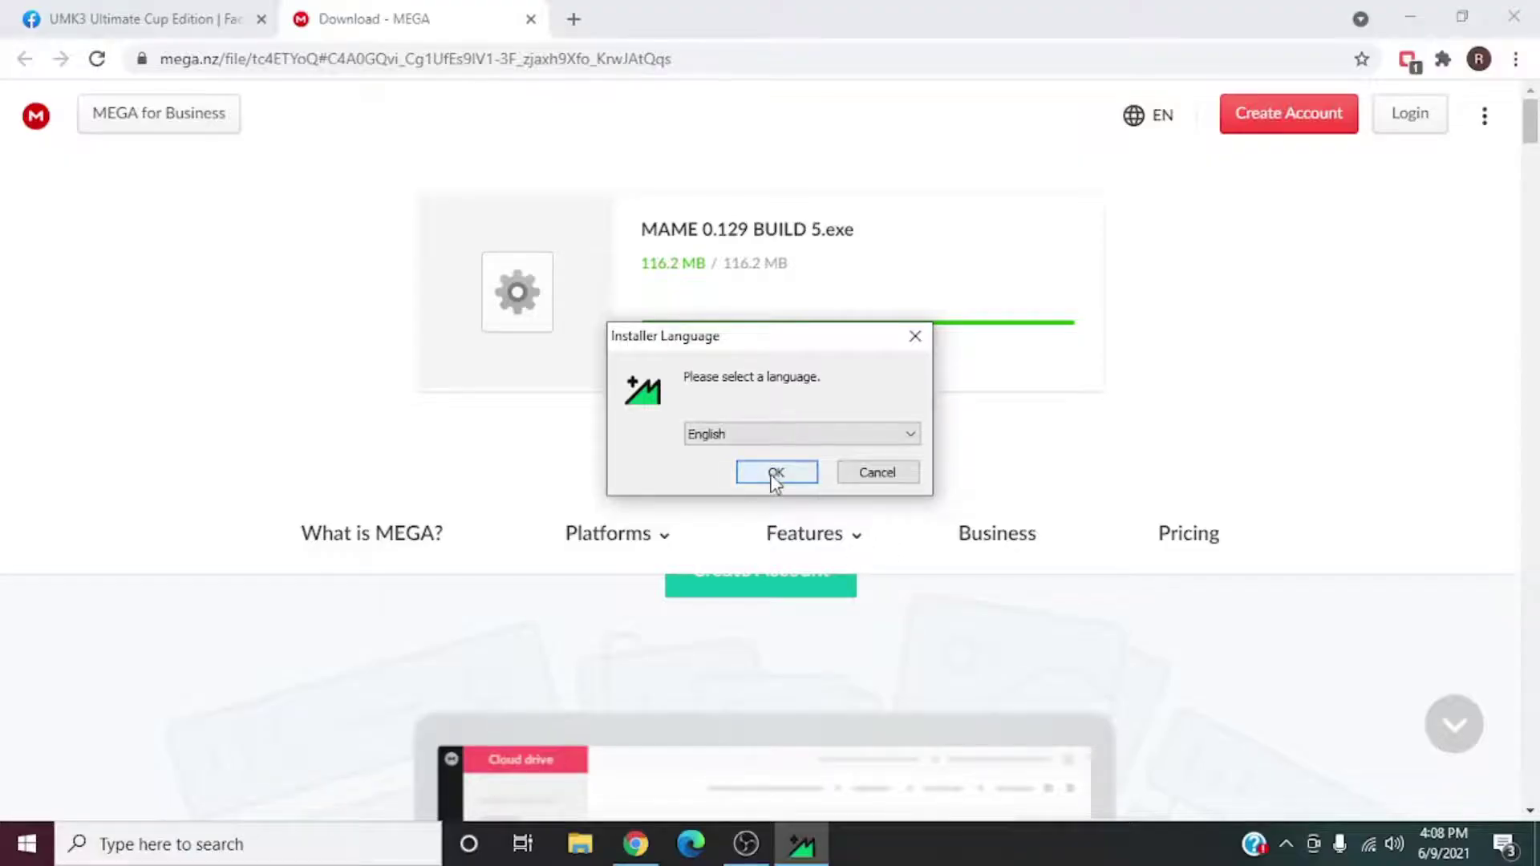
Step: Install MAME 0.129 in English to C:\Program Files (x86)\MAME 0.129 with the default components, and finish the setup
left_click(776, 472)
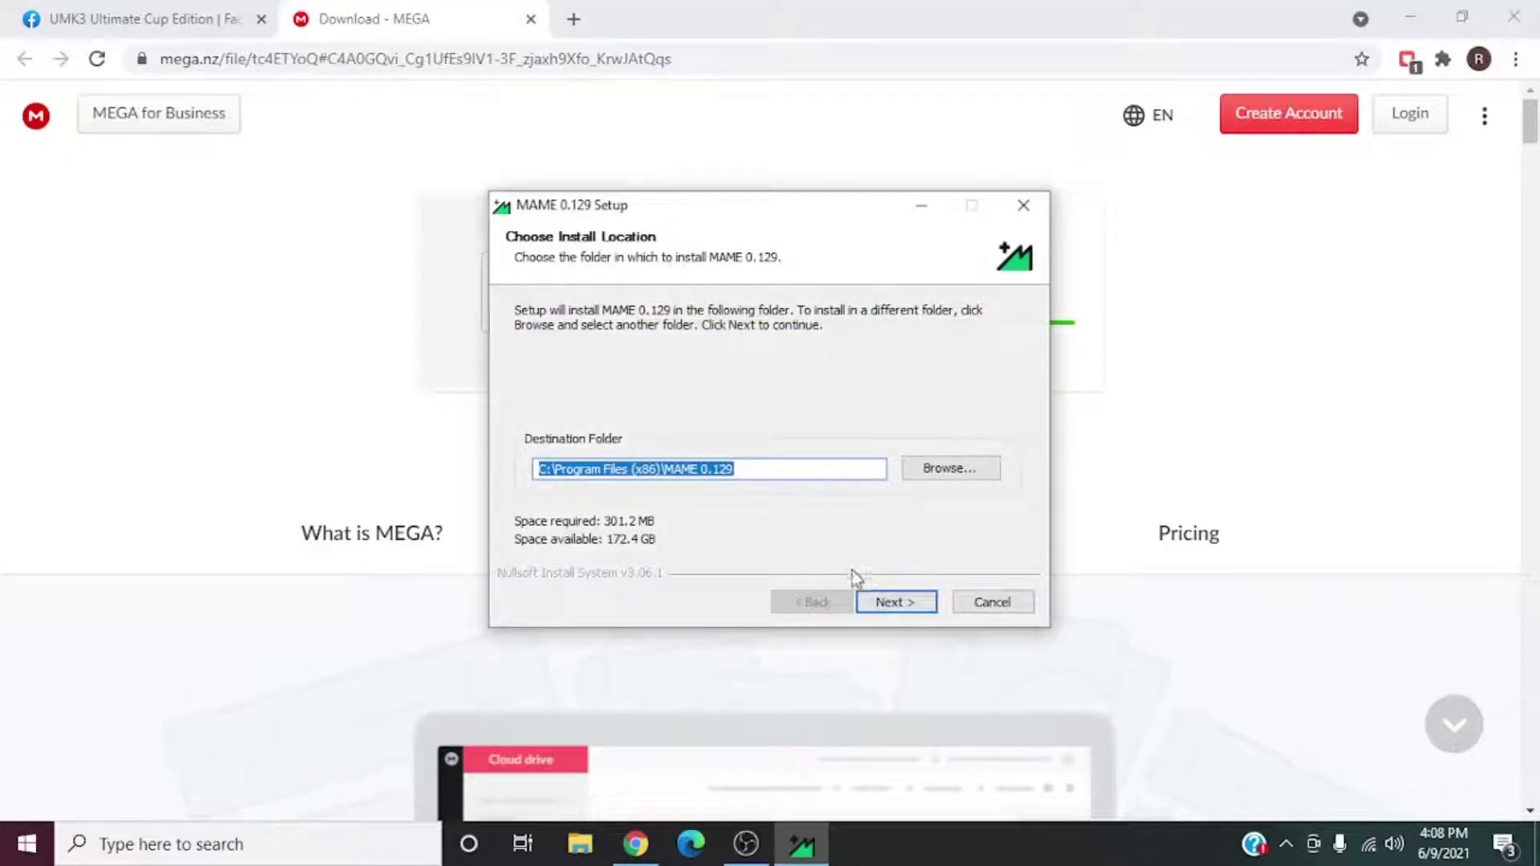
left_click(890, 608)
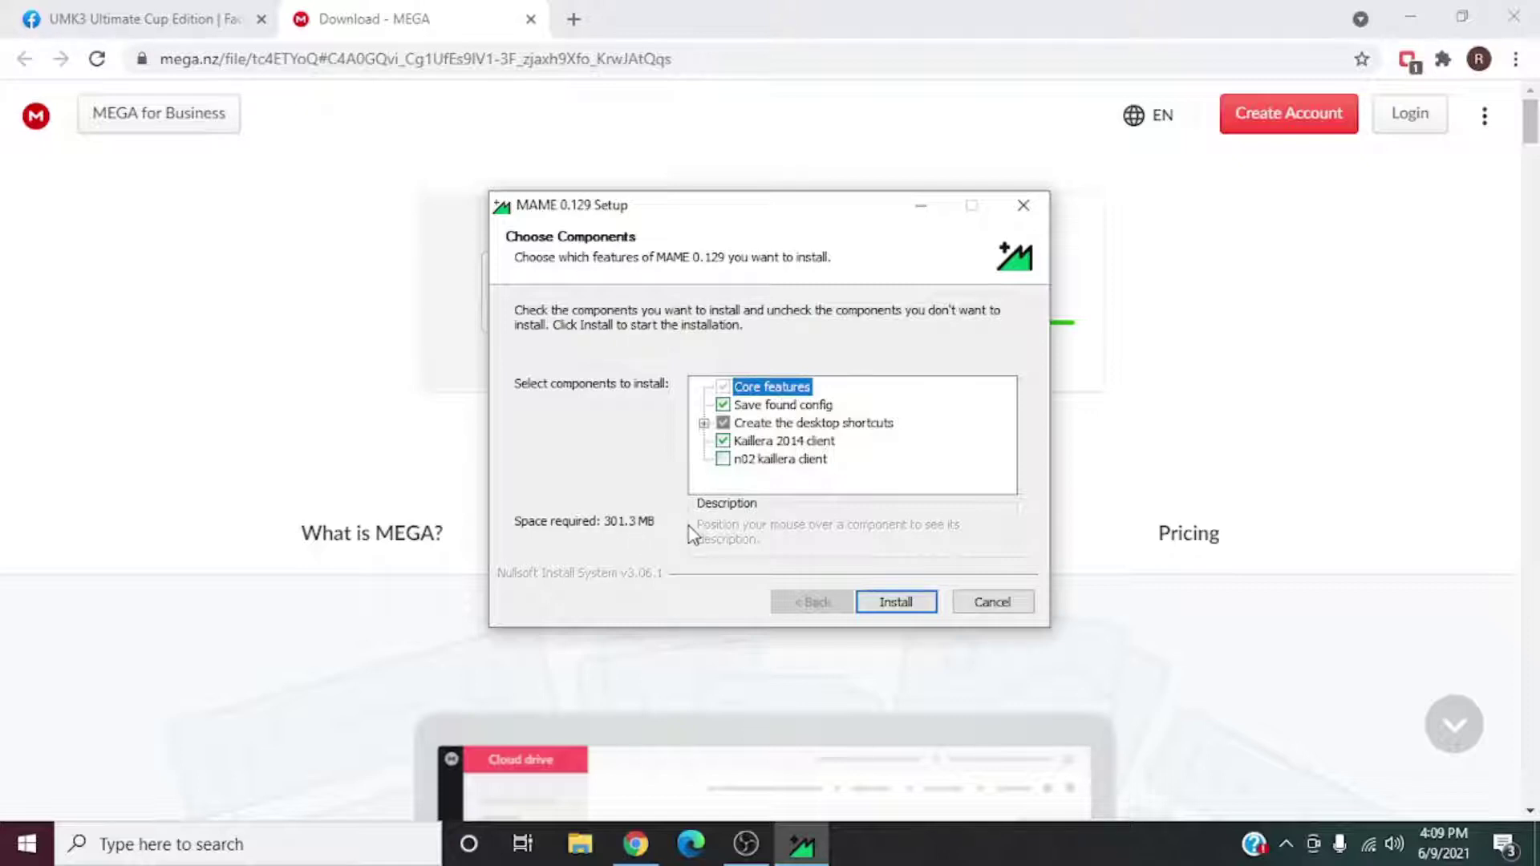
left_click(894, 598)
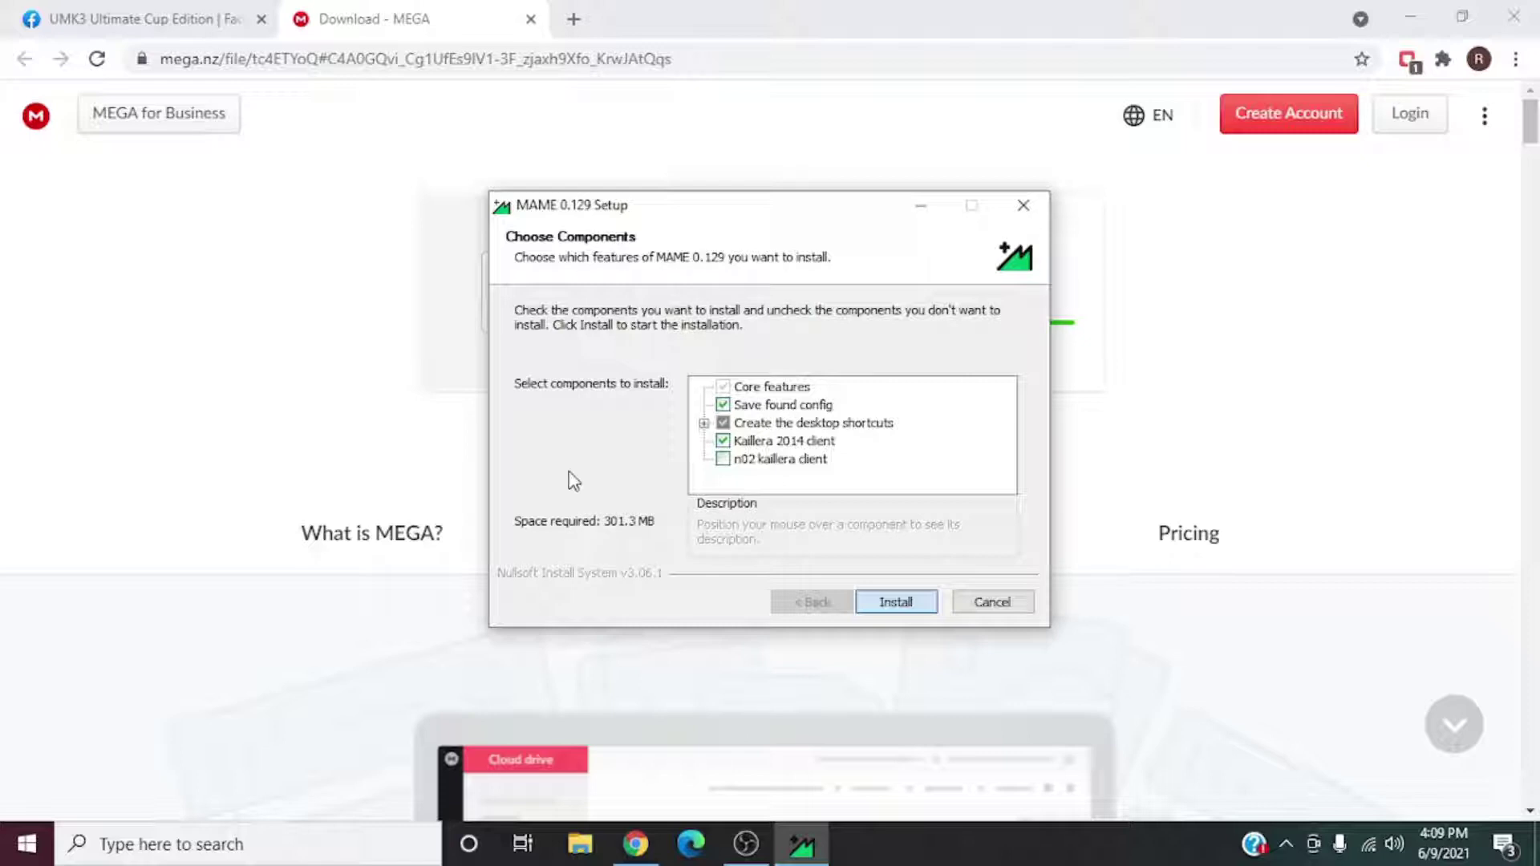
key("Return")
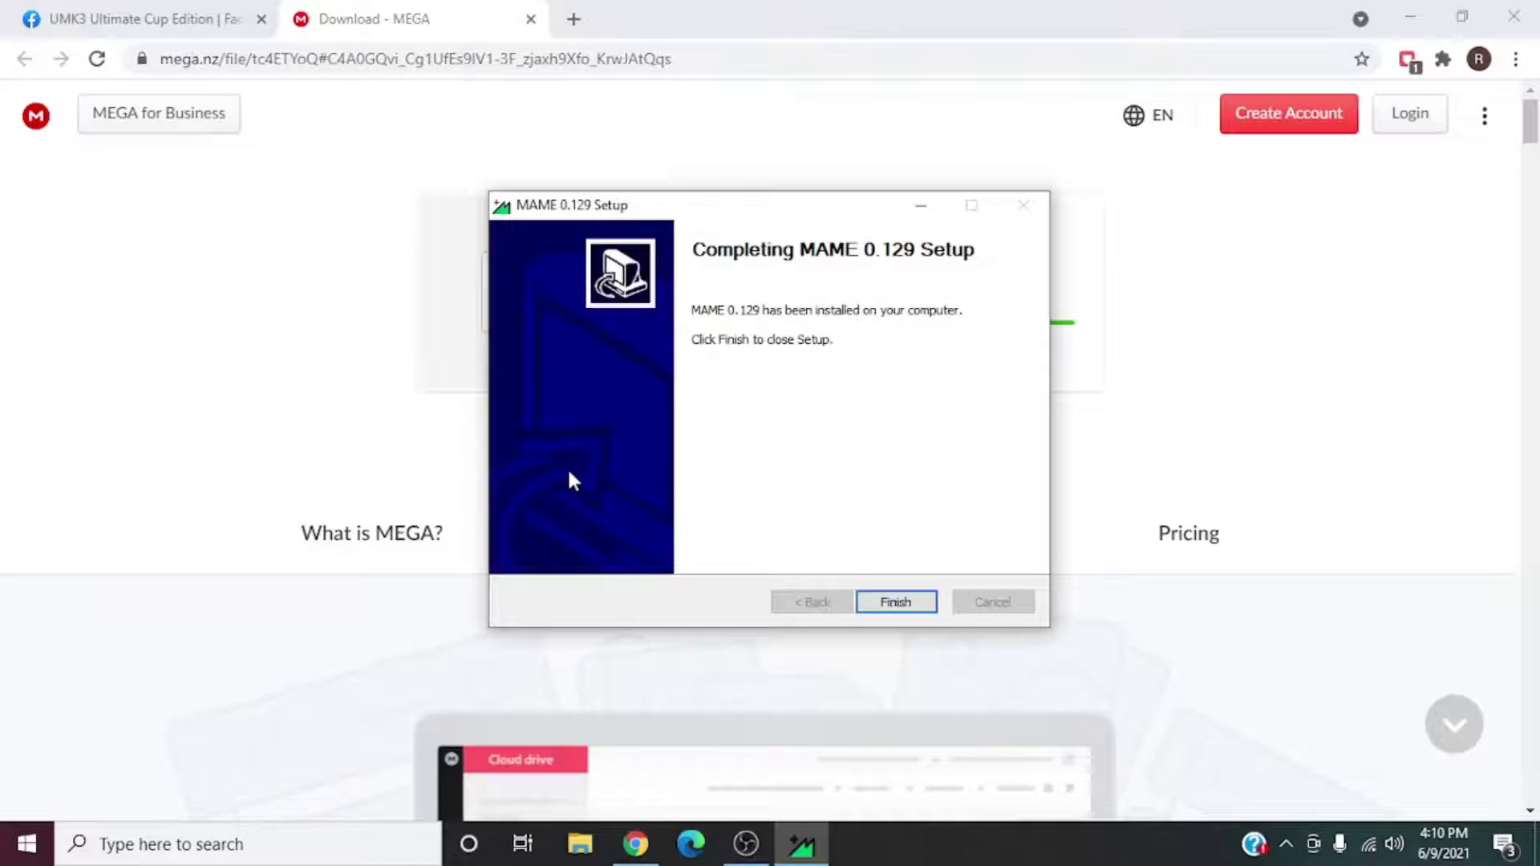
left_click(894, 603)
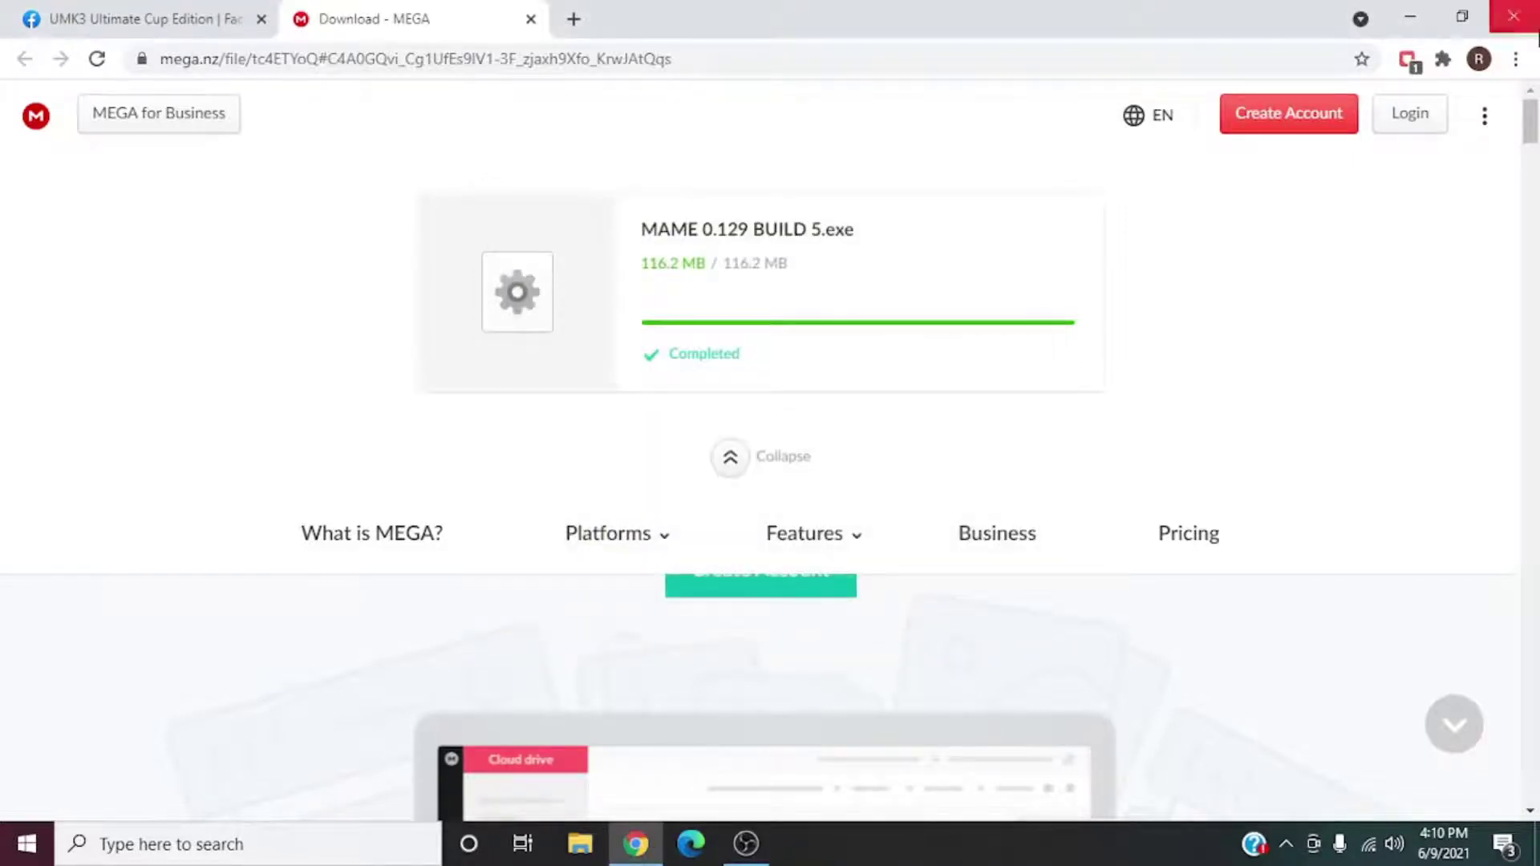
Step: Clear the browser and OBS windows off the desktop and launch MKUpdater 0.129 from its desktop shortcut
left_click(1514, 18)
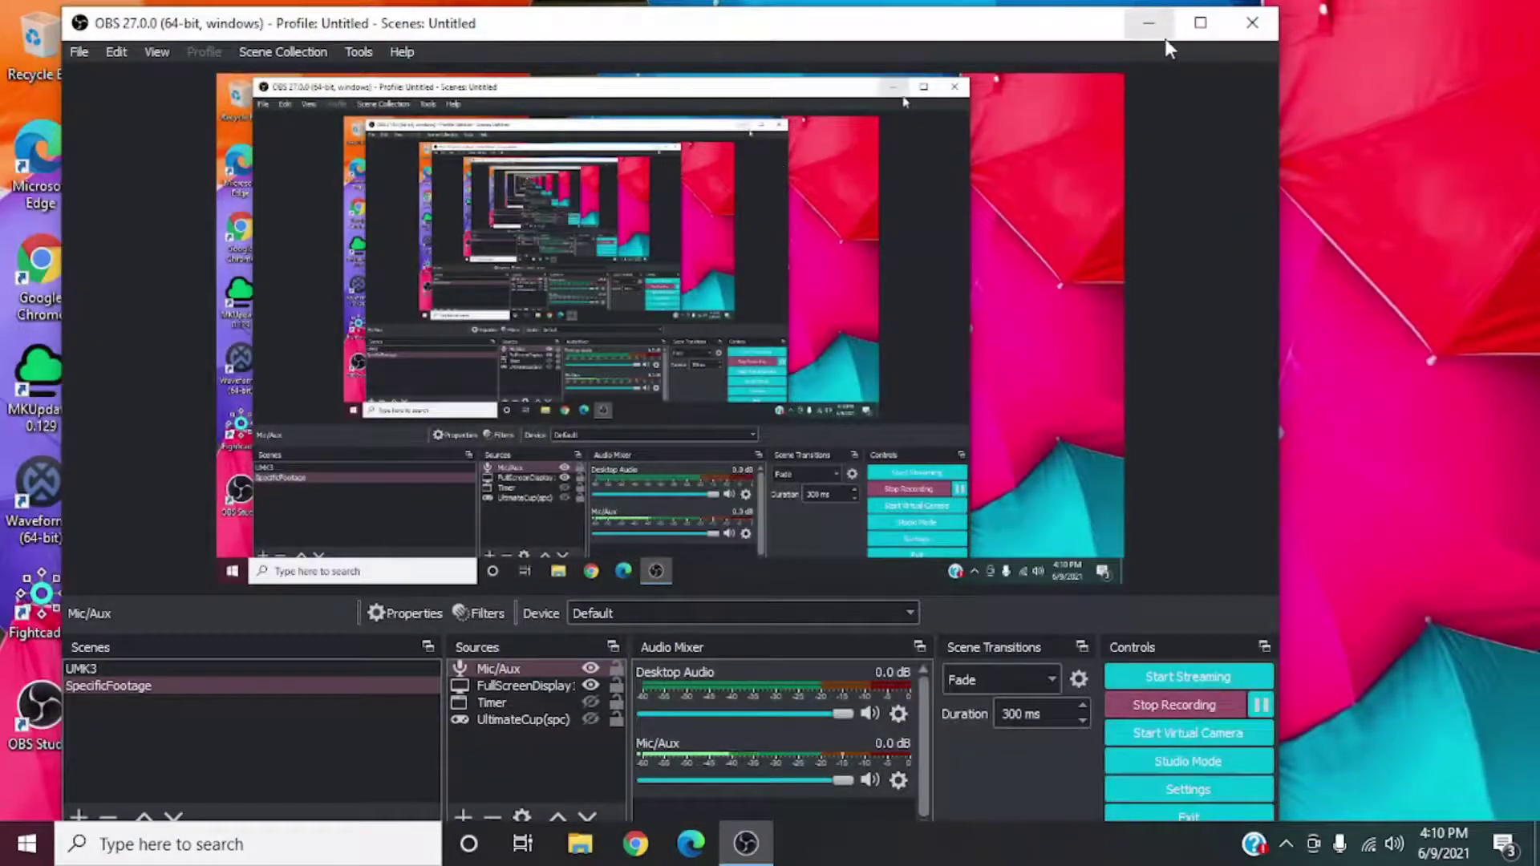
left_click(1159, 35)
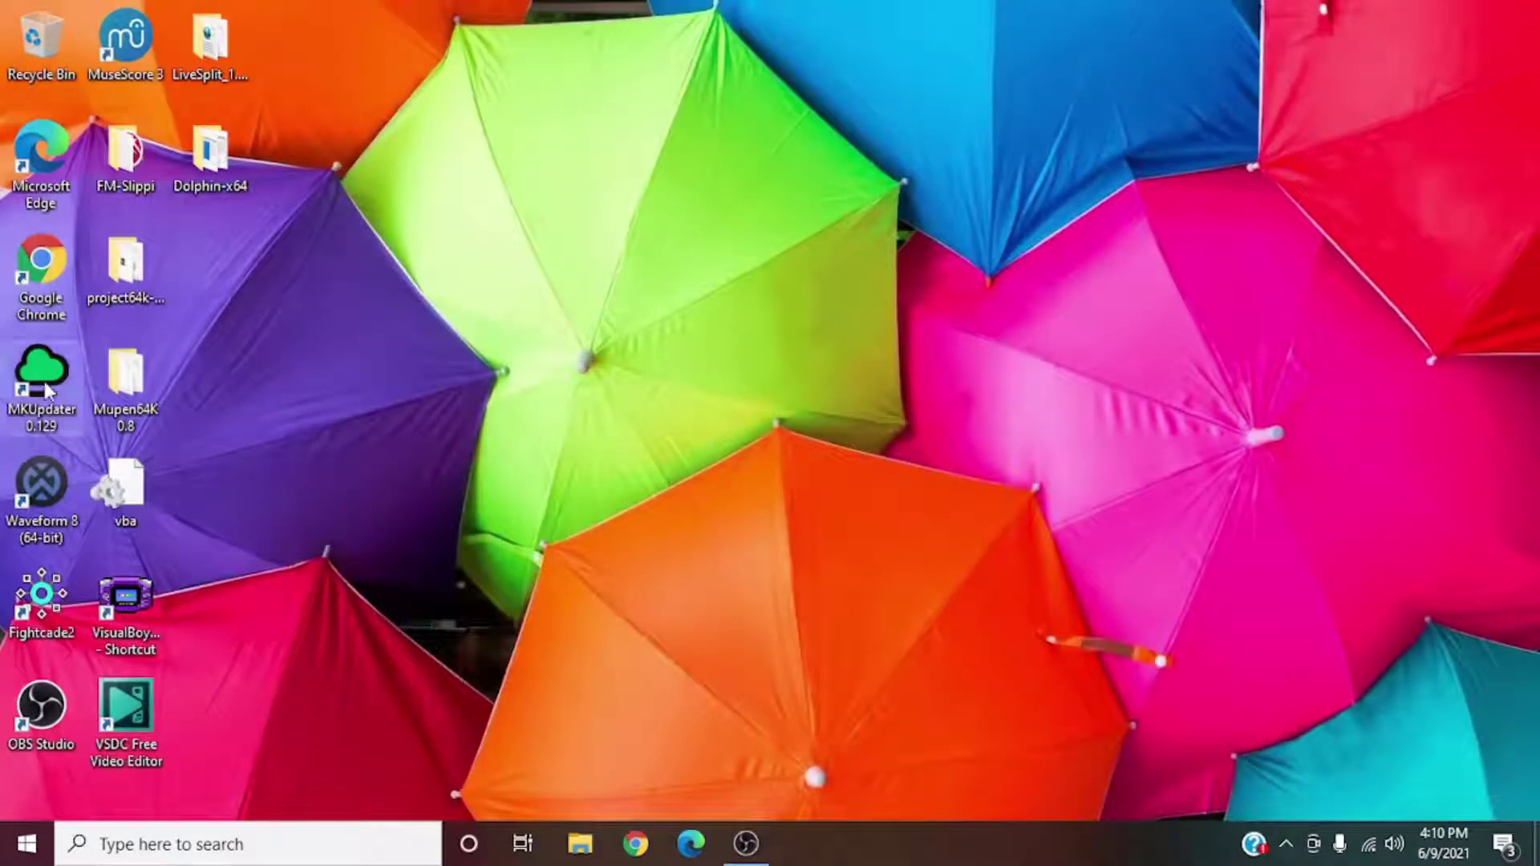
left_click_drag(45, 396, 382, 374)
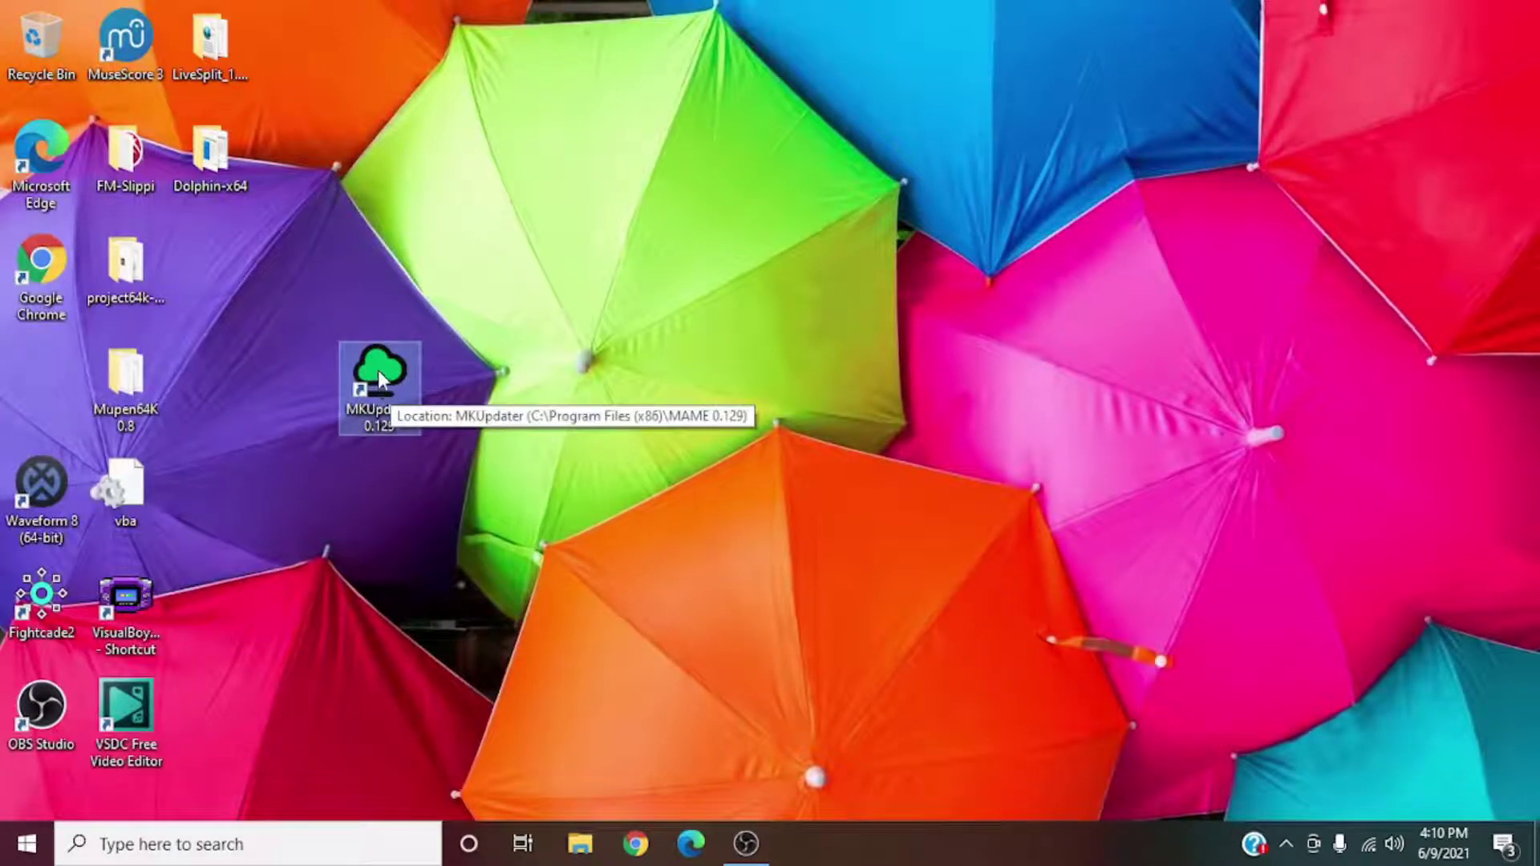
left_click_drag(378, 369, 20, 376)
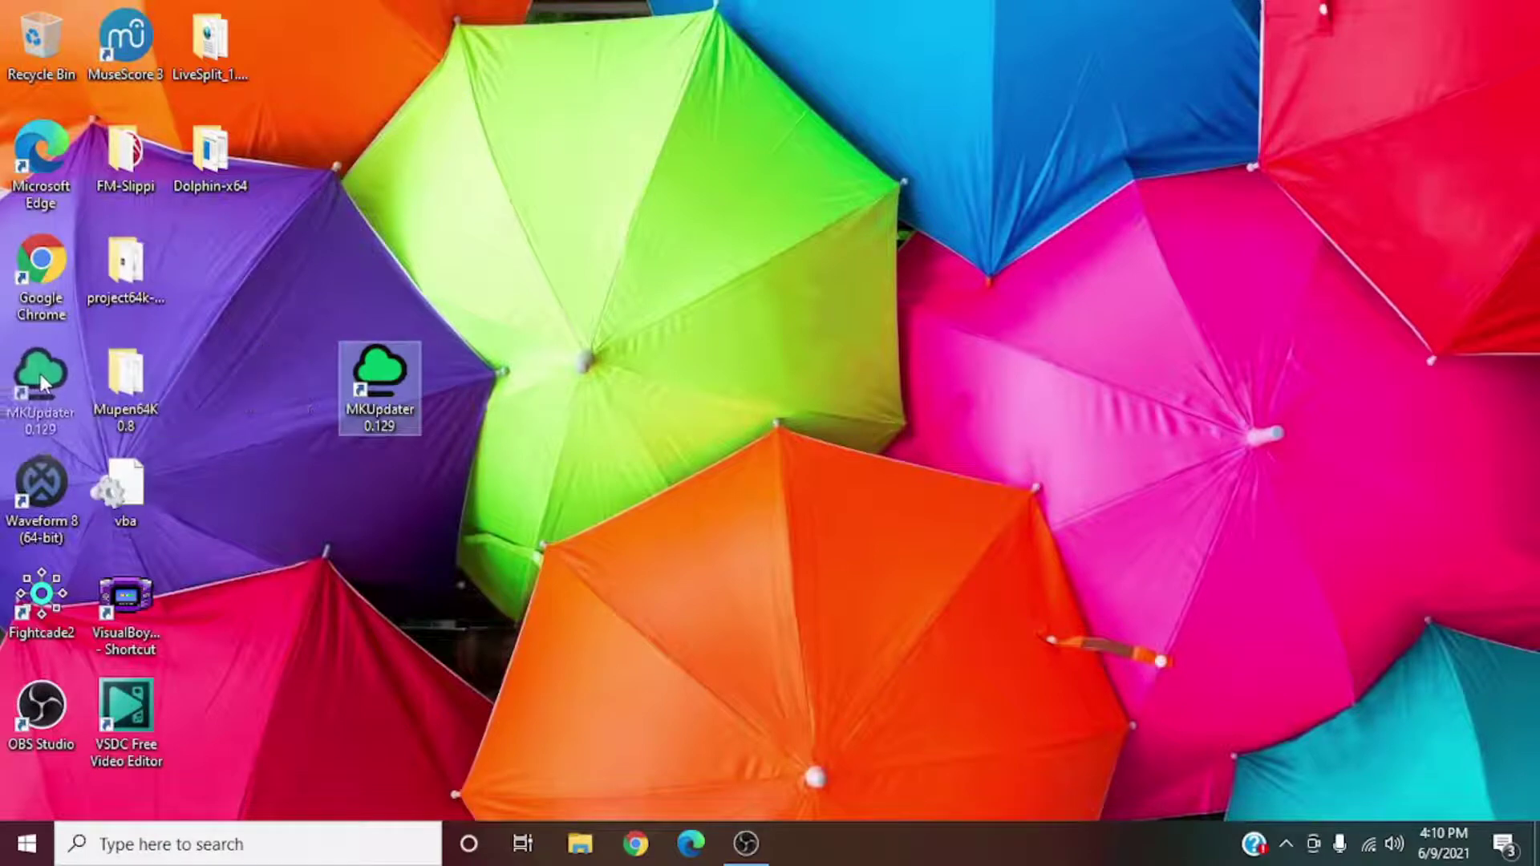
double_click(42, 377)
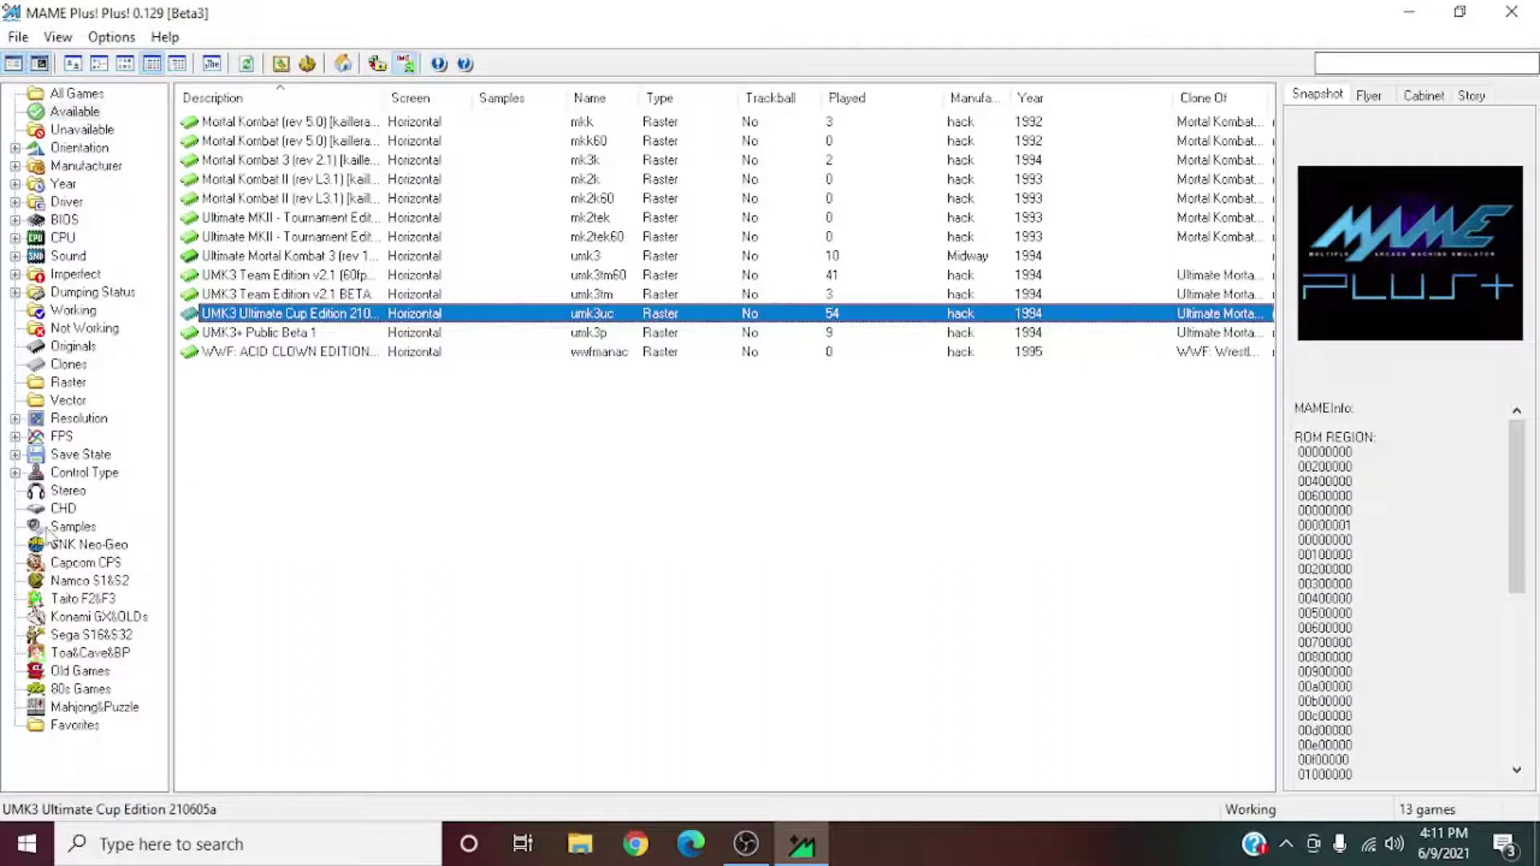
Step: Hide the folder tree and the screenshot pane so that MAME Plus! shows only the game list
left_click(14, 64)
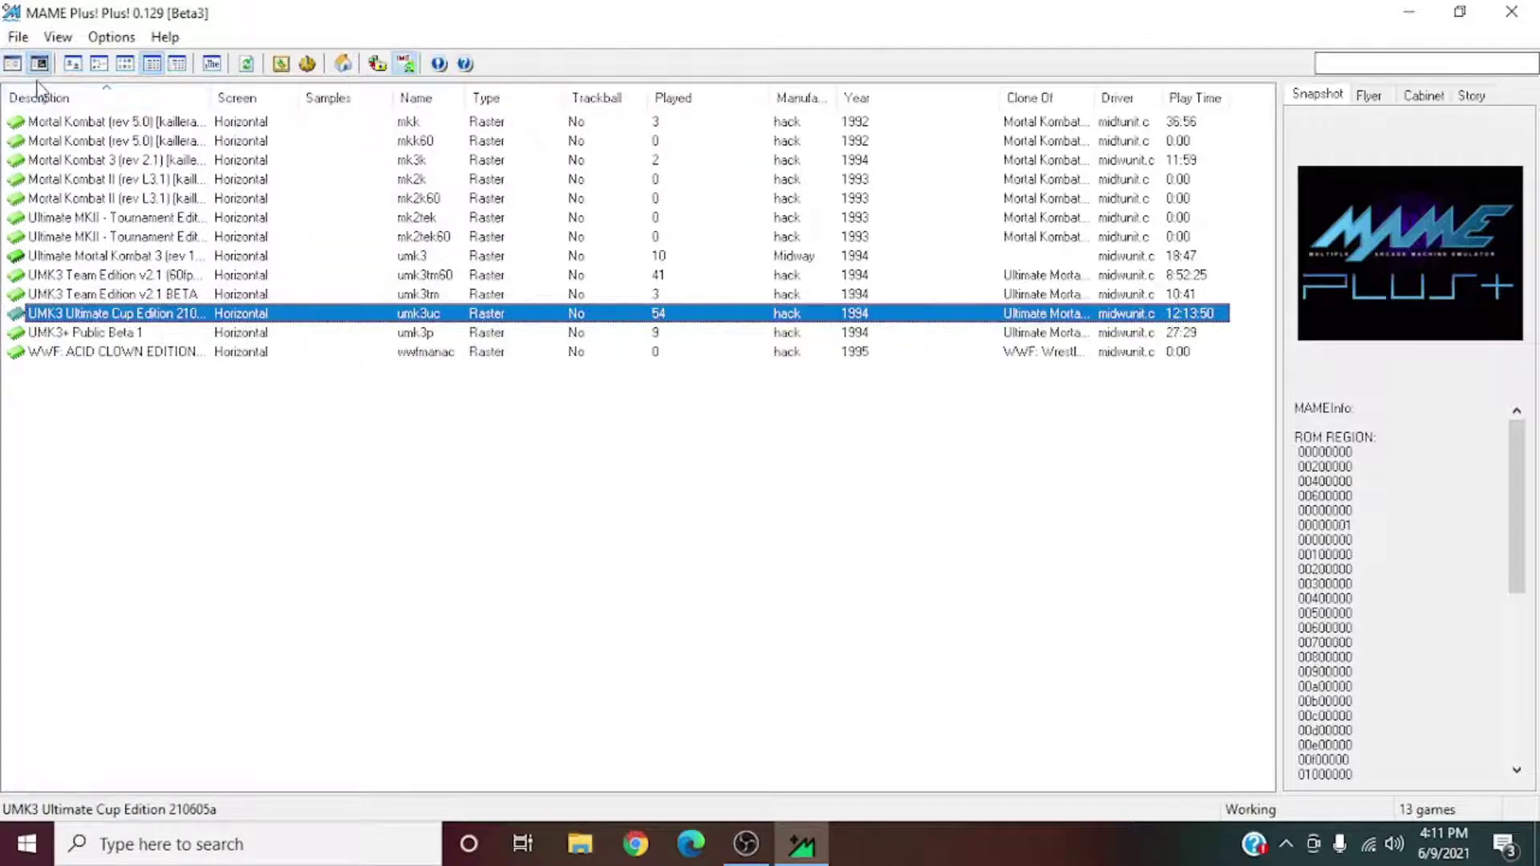
left_click(13, 64)
left_click(14, 69)
left_click(15, 69)
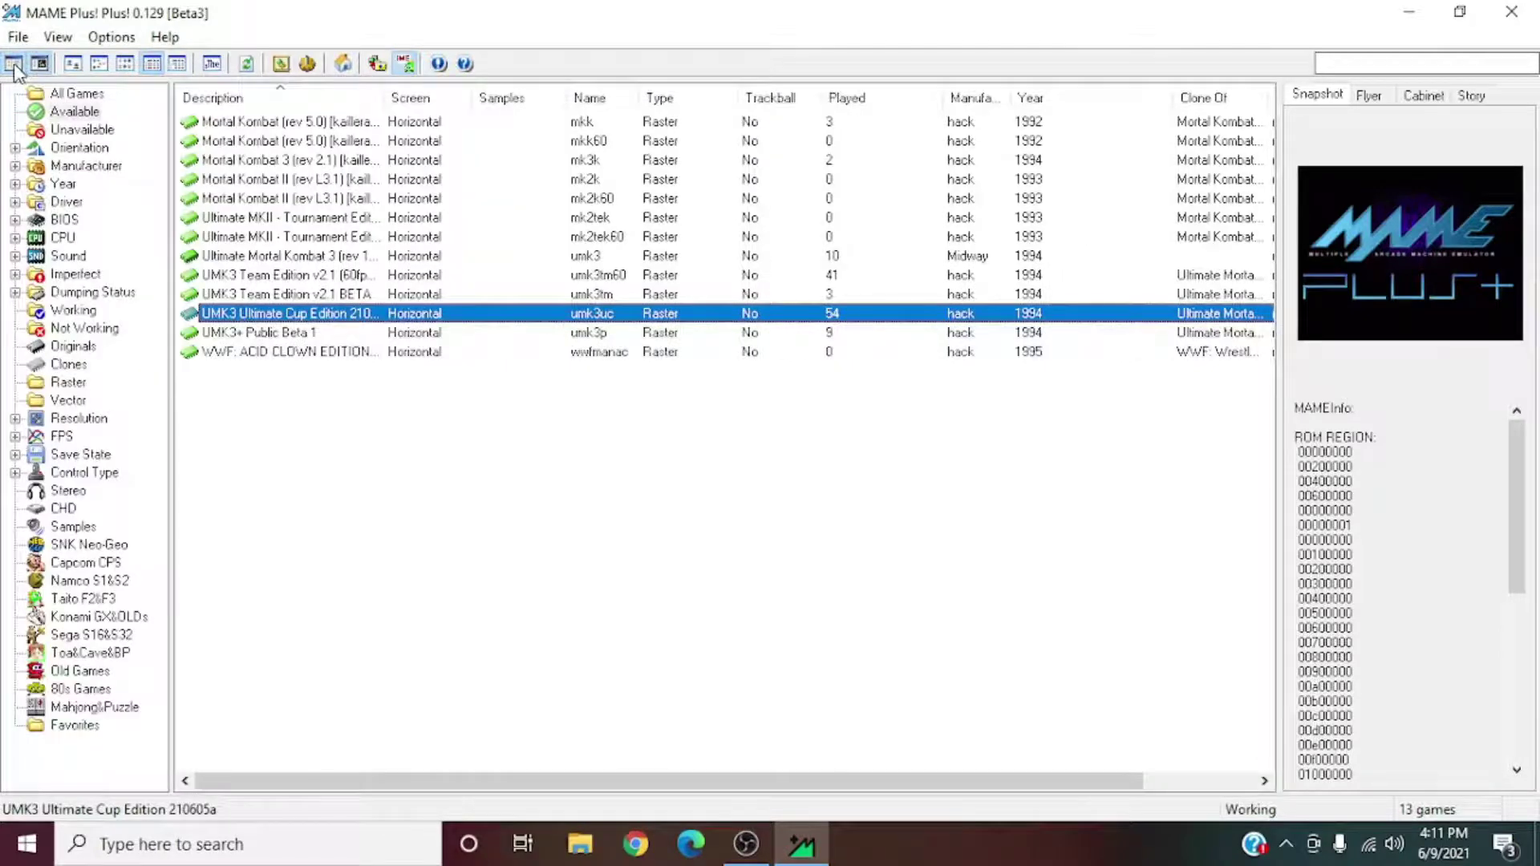
left_click(14, 69)
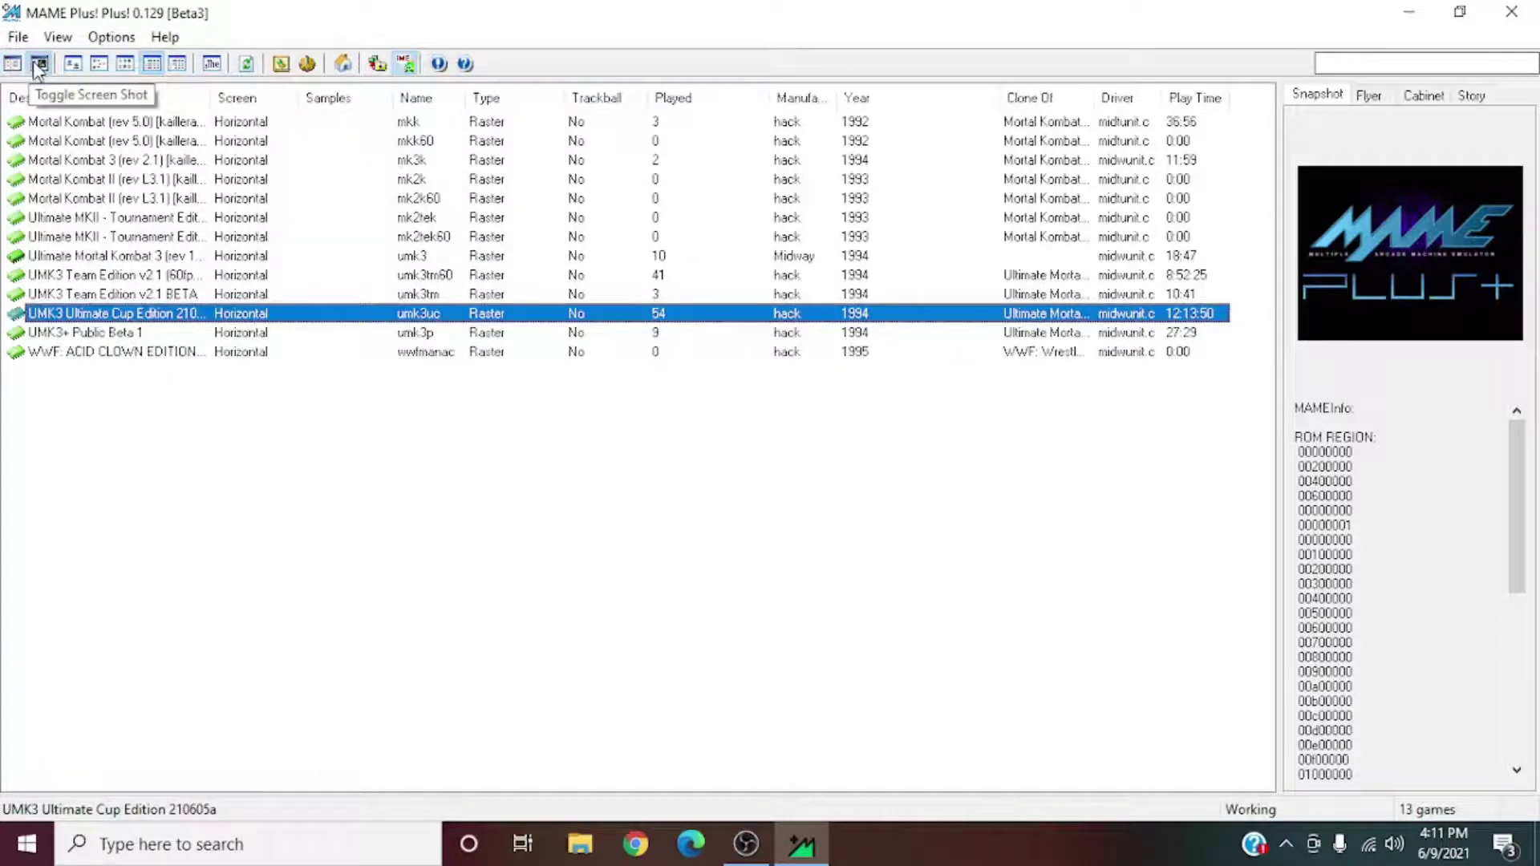
left_click(40, 67)
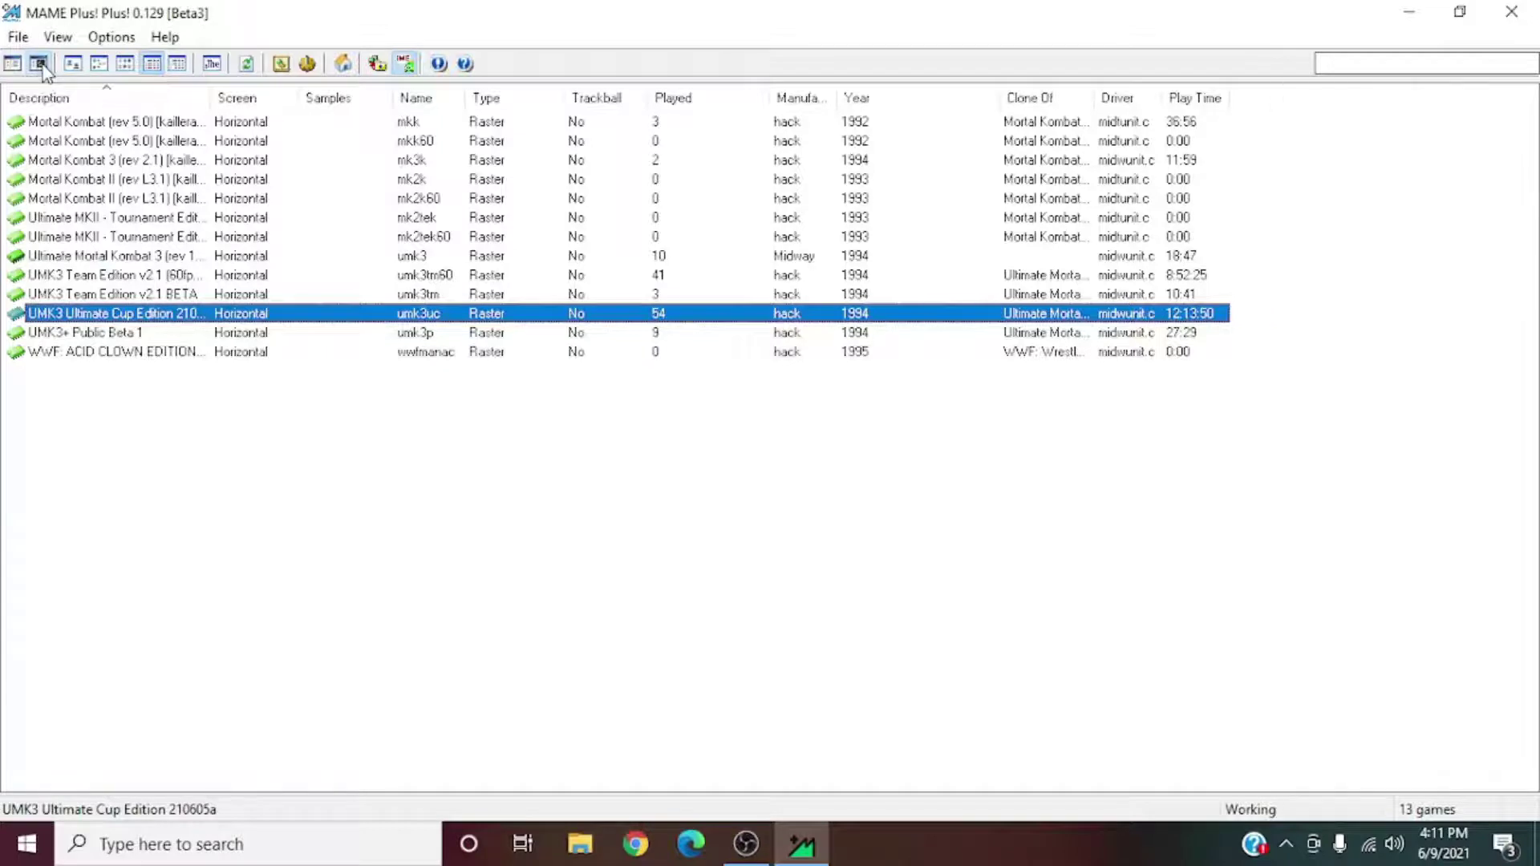
left_click(42, 66)
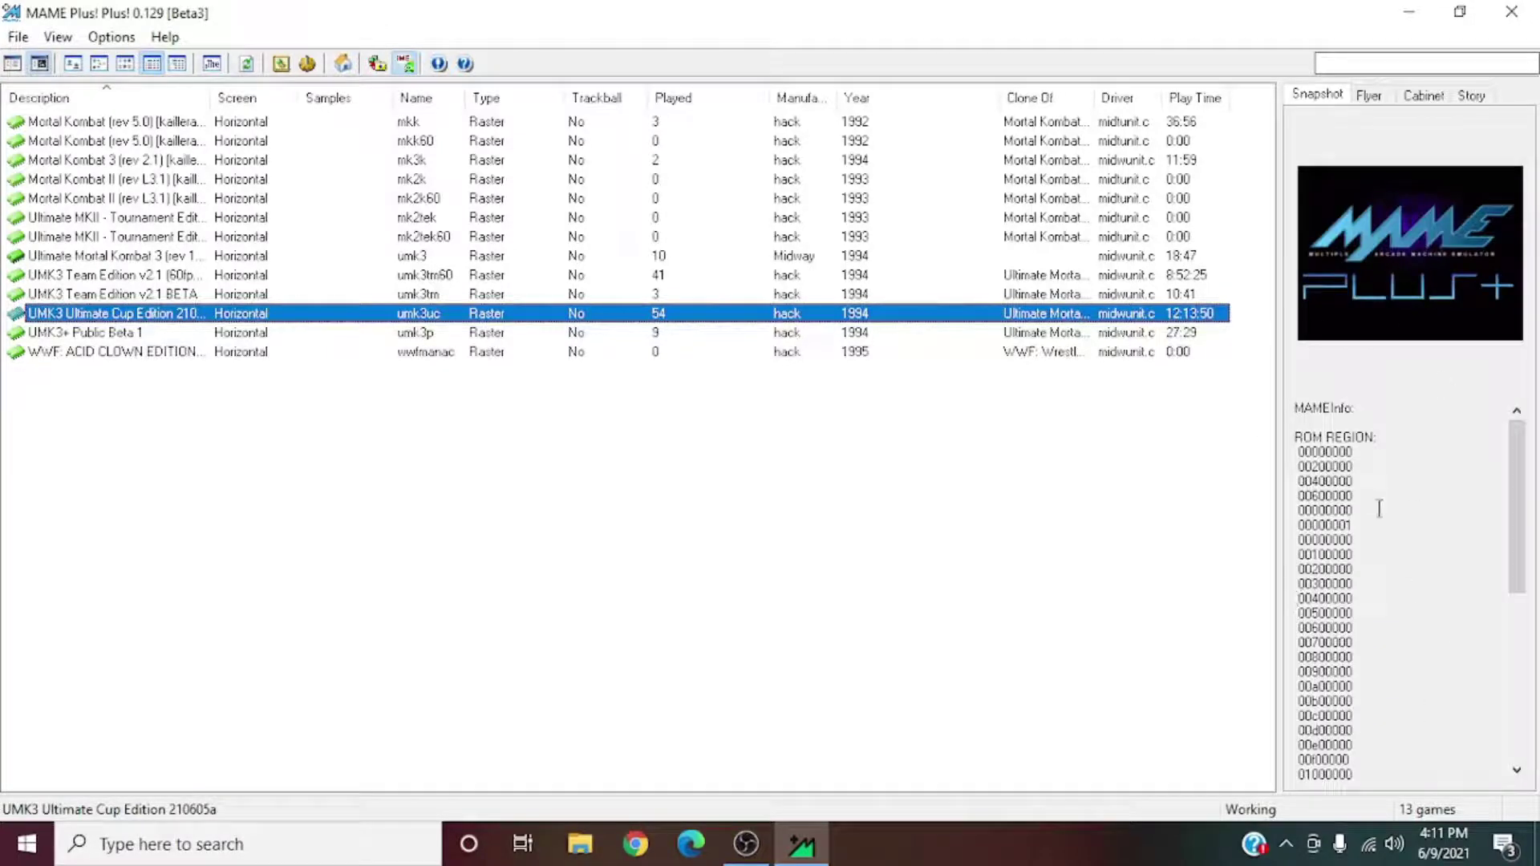
left_click(40, 66)
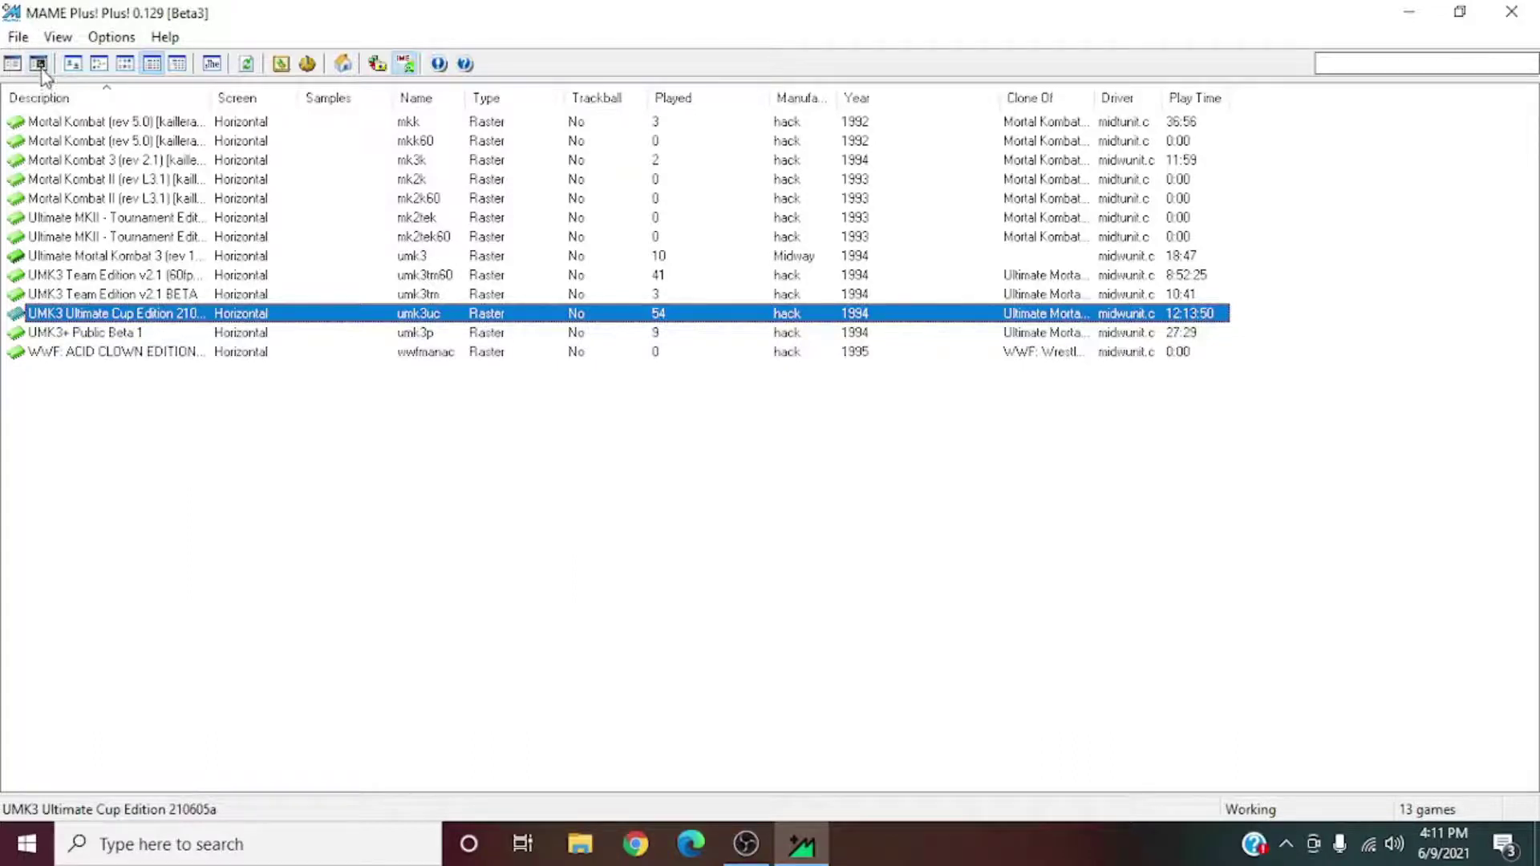
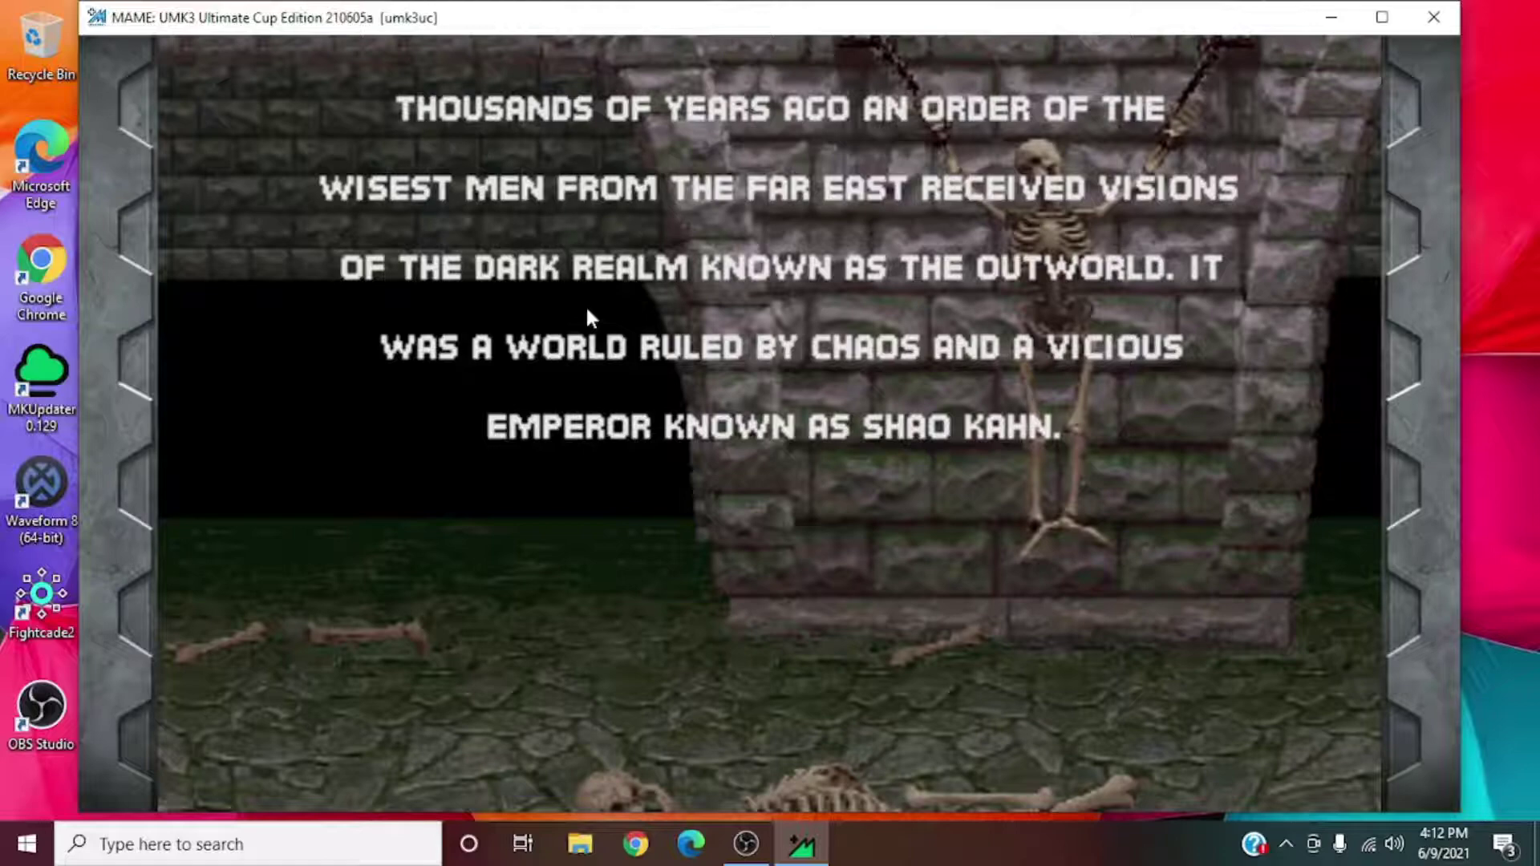
Step: Open the input assignments for UMK3 Ultimate Cup Edition only from the in-game configuration menu
key("Tab")
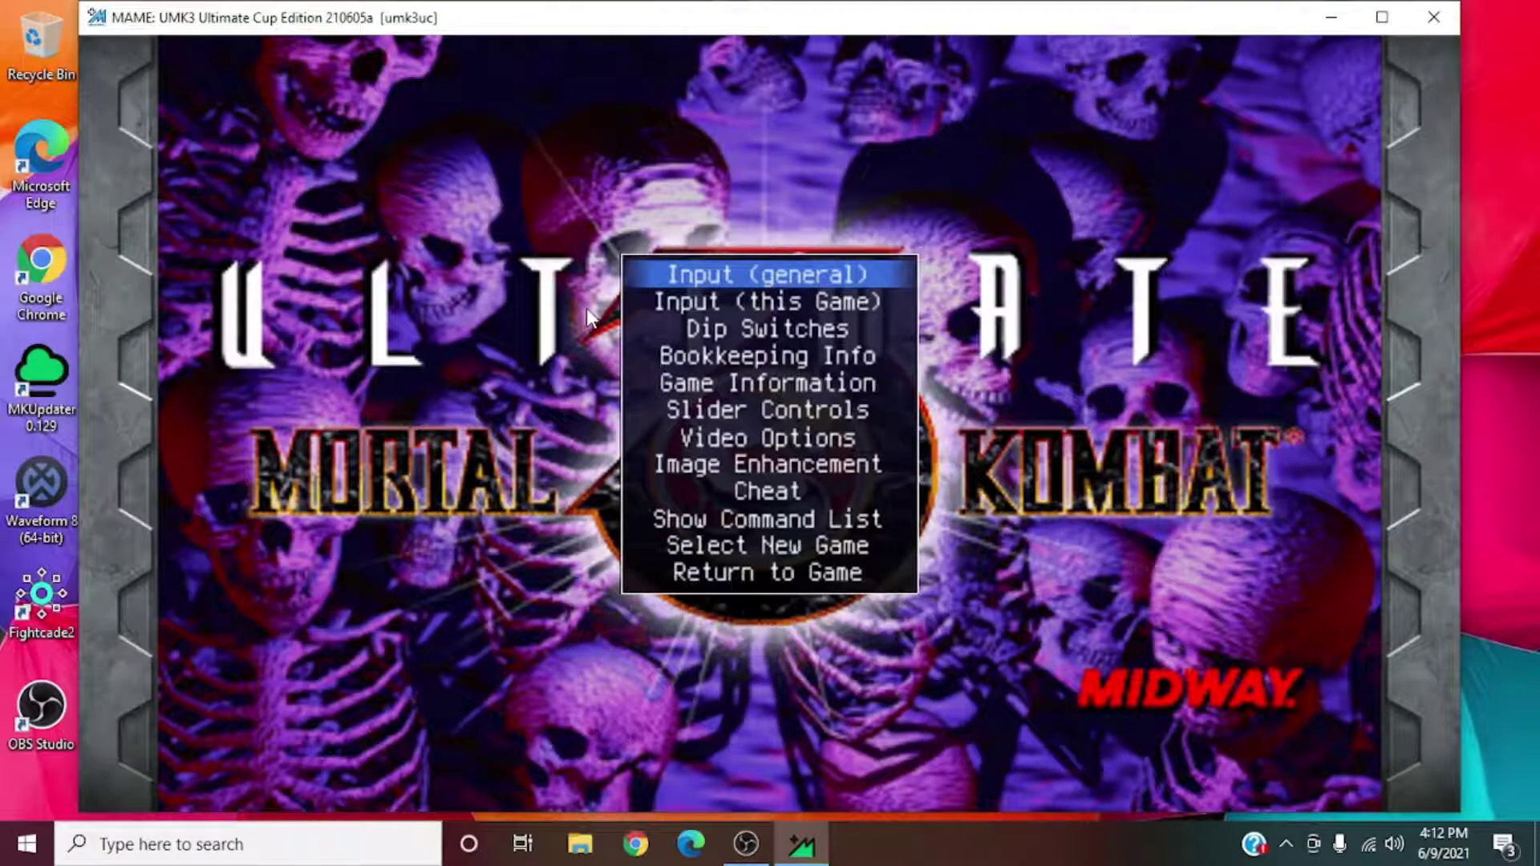
key("Down")
key("Down")
key("Down")
key("Down")
key("Down")
key("Down")
key("Down")
key("Down")
key("Down")
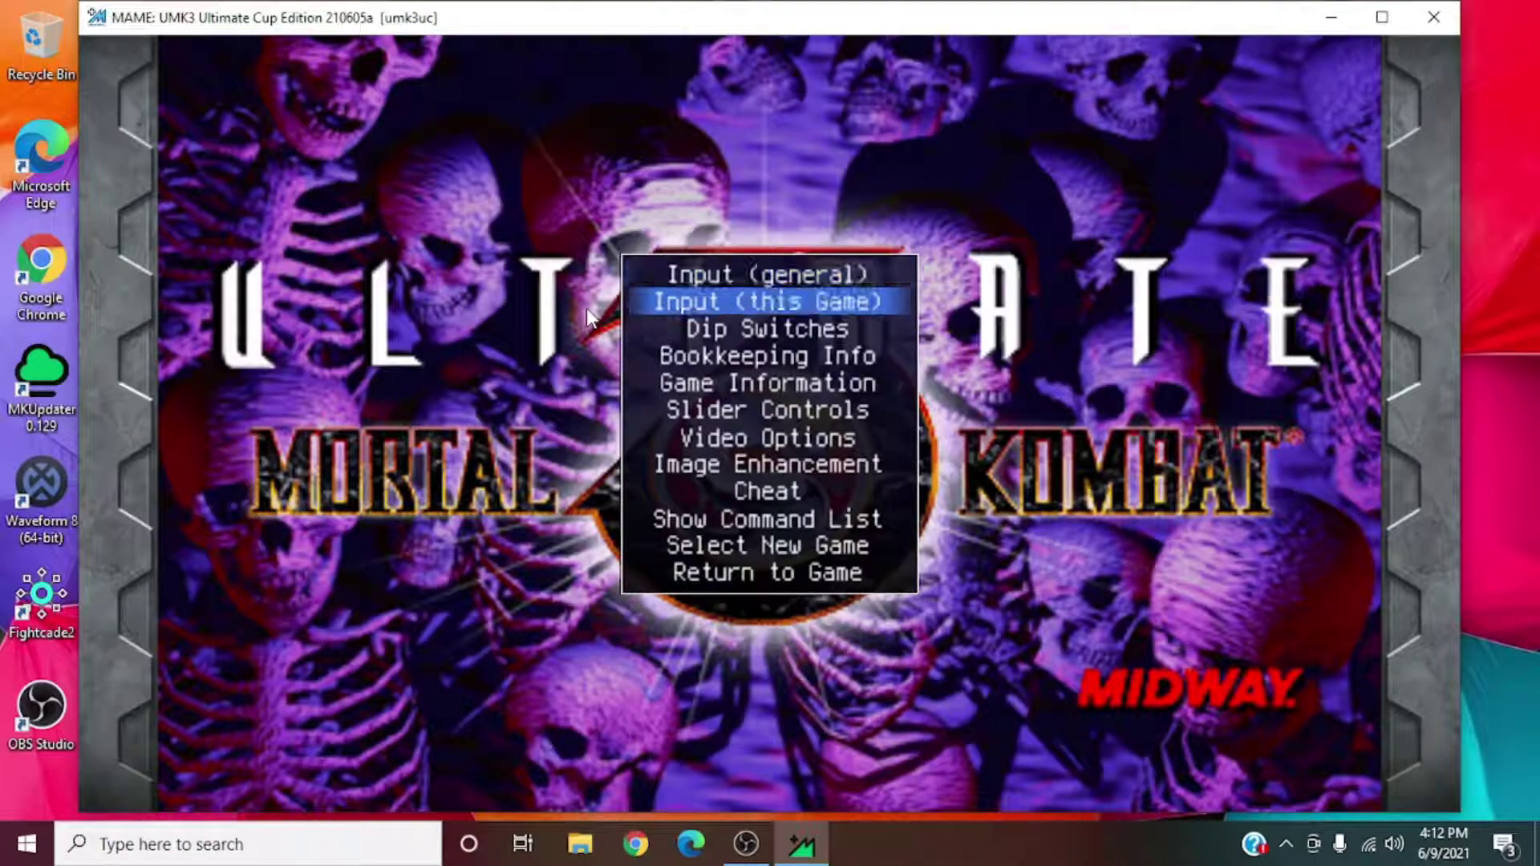
key("Down")
key("Down")
key("Down")
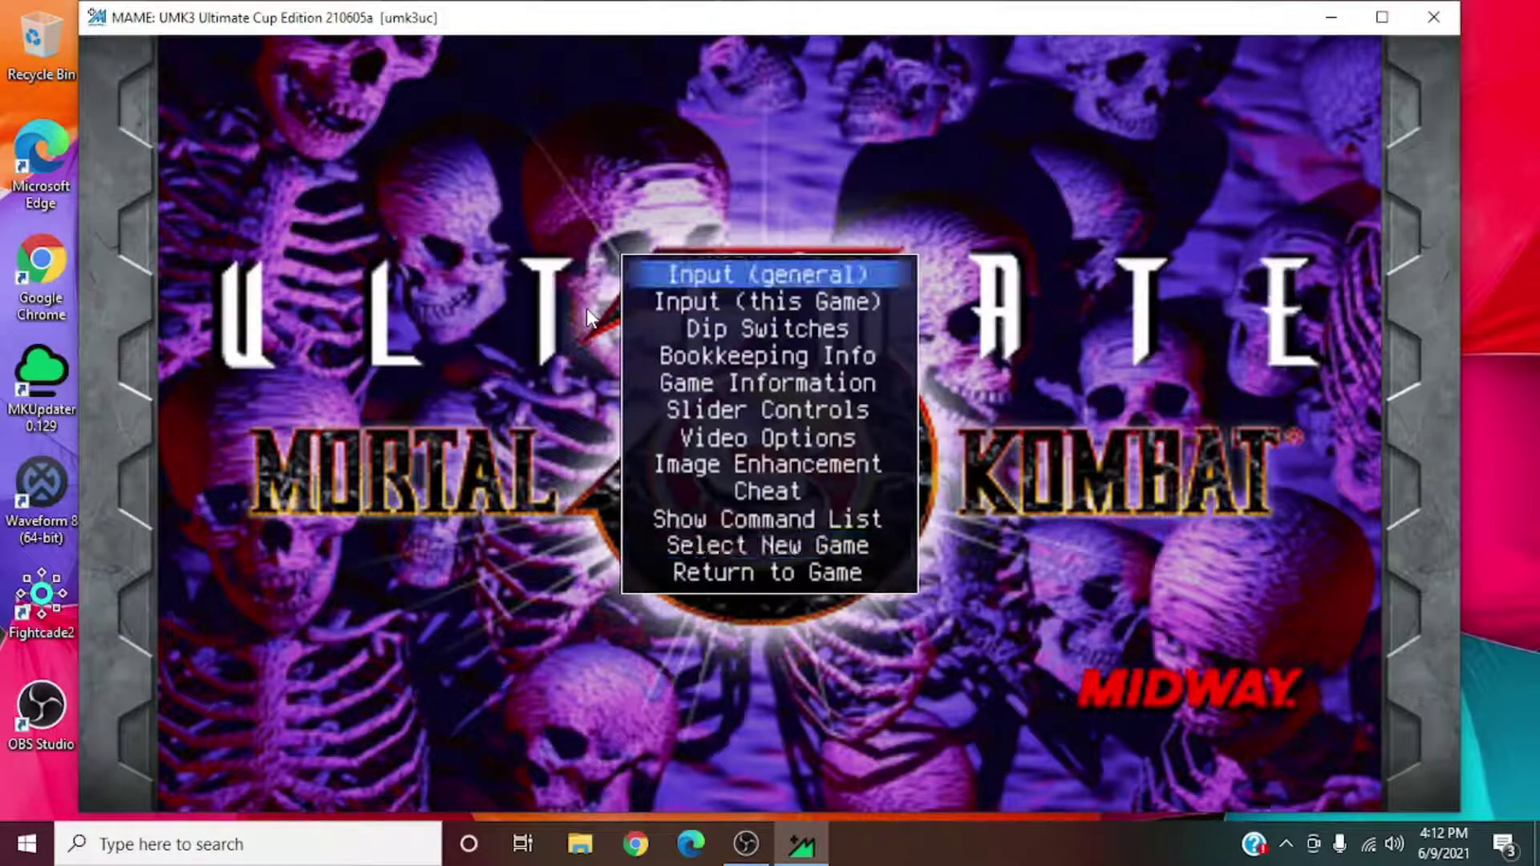
key("Down")
key("Down")
key("Down")
key("Down")
key("Down")
key("Up")
key("Up")
key("Up")
key("Up")
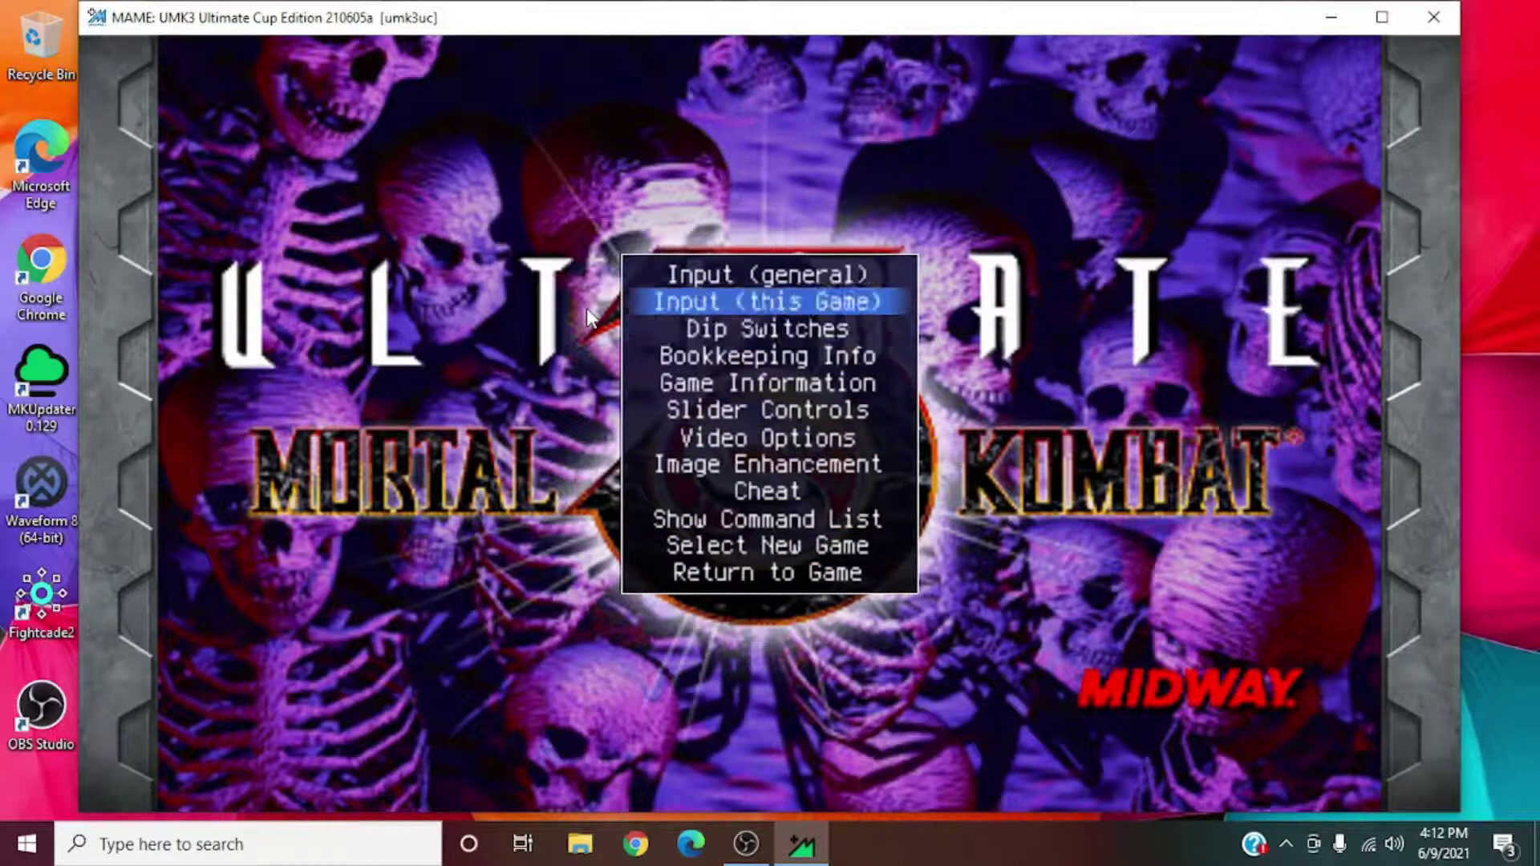
key("Up")
key("Down")
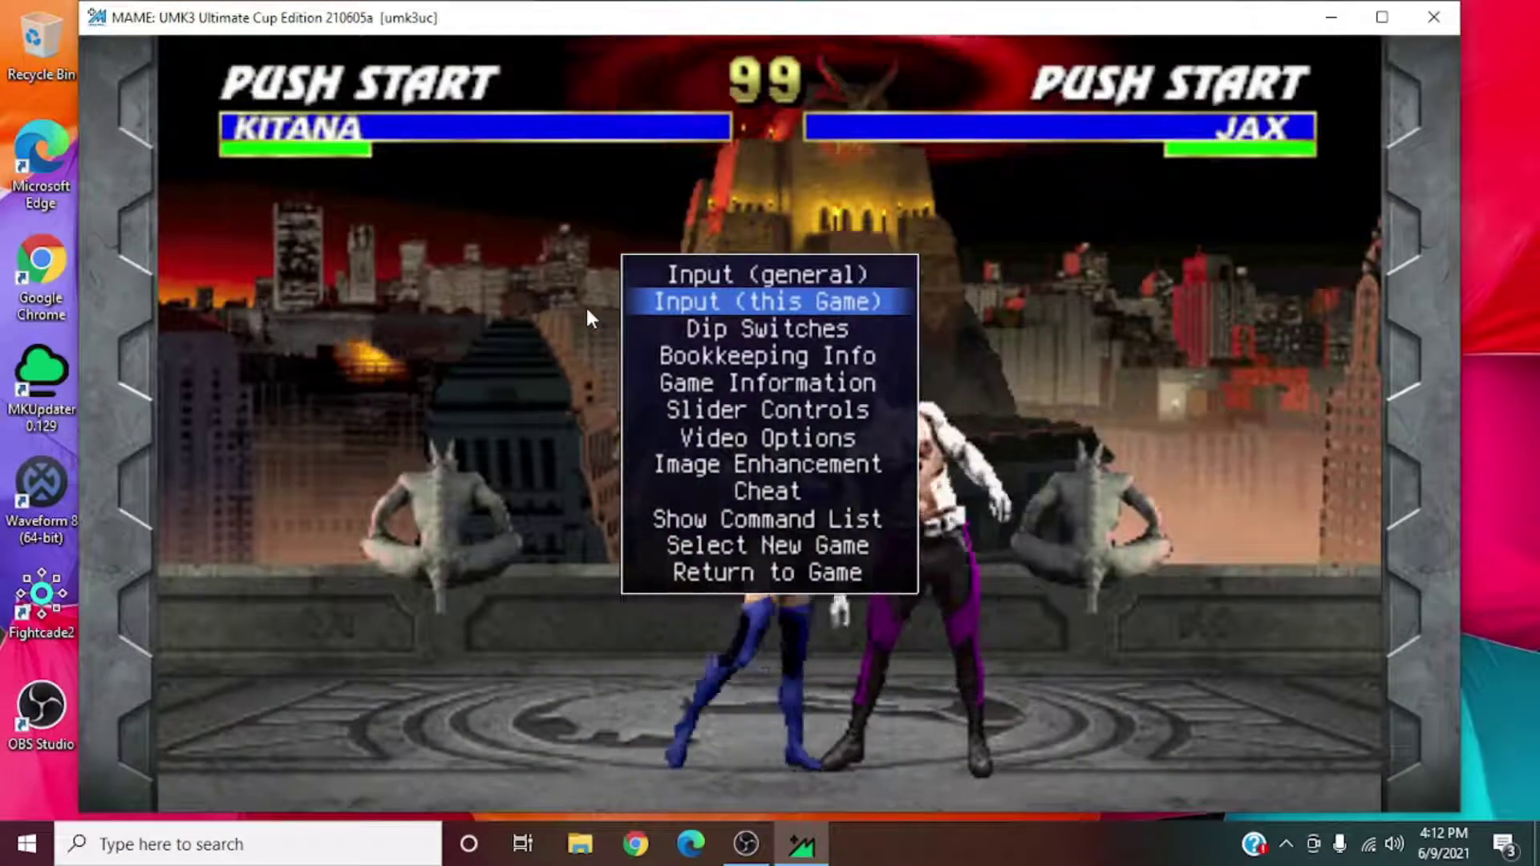
key("Return")
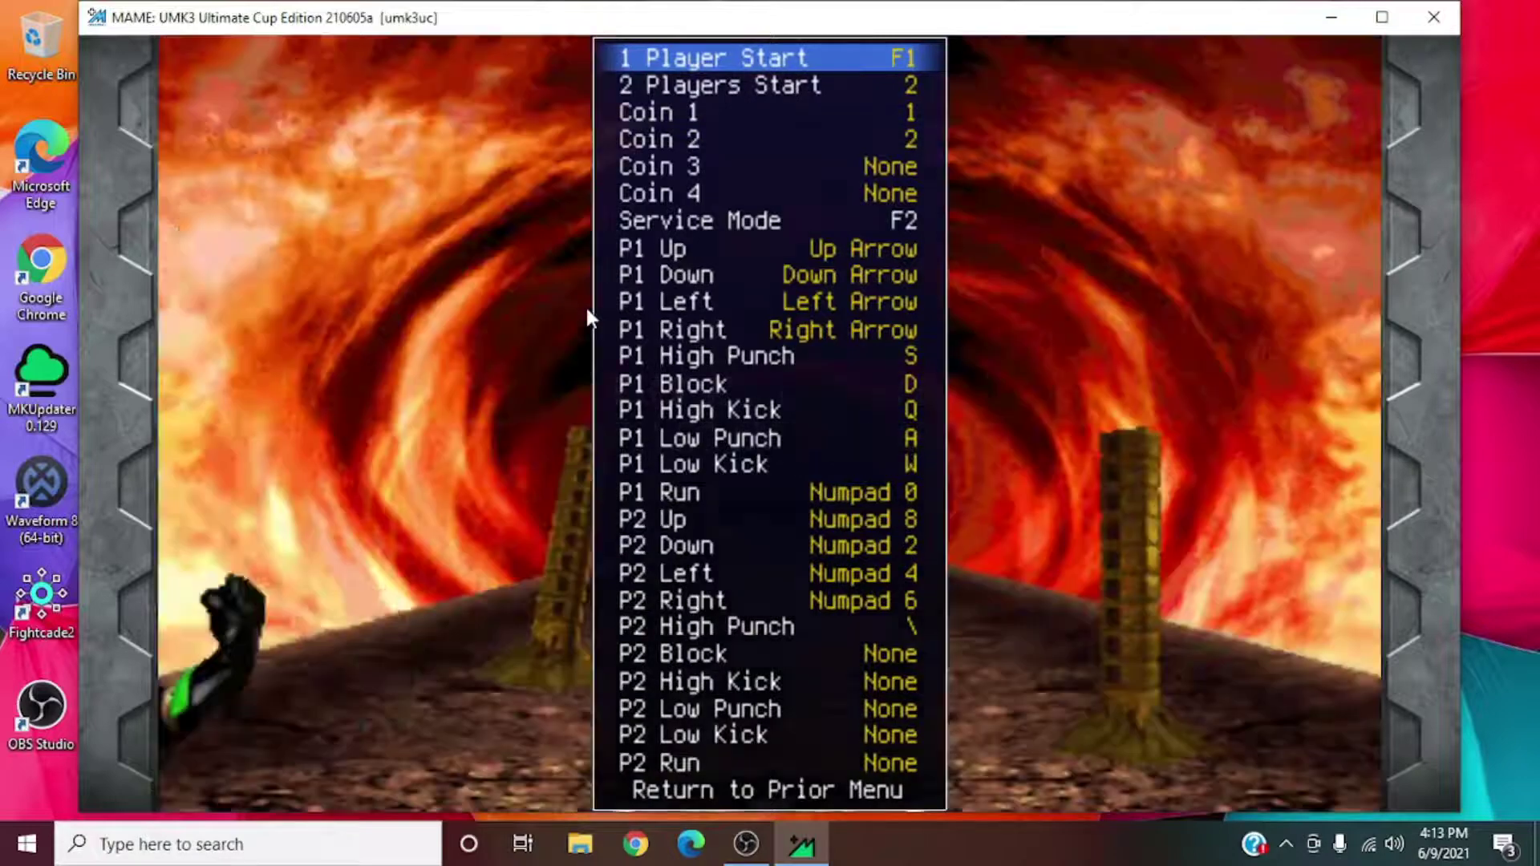
Step: Review the game's input assignments from 1 Player Start and the coin inputs through the player 1 moves to P1 Run
key("Return")
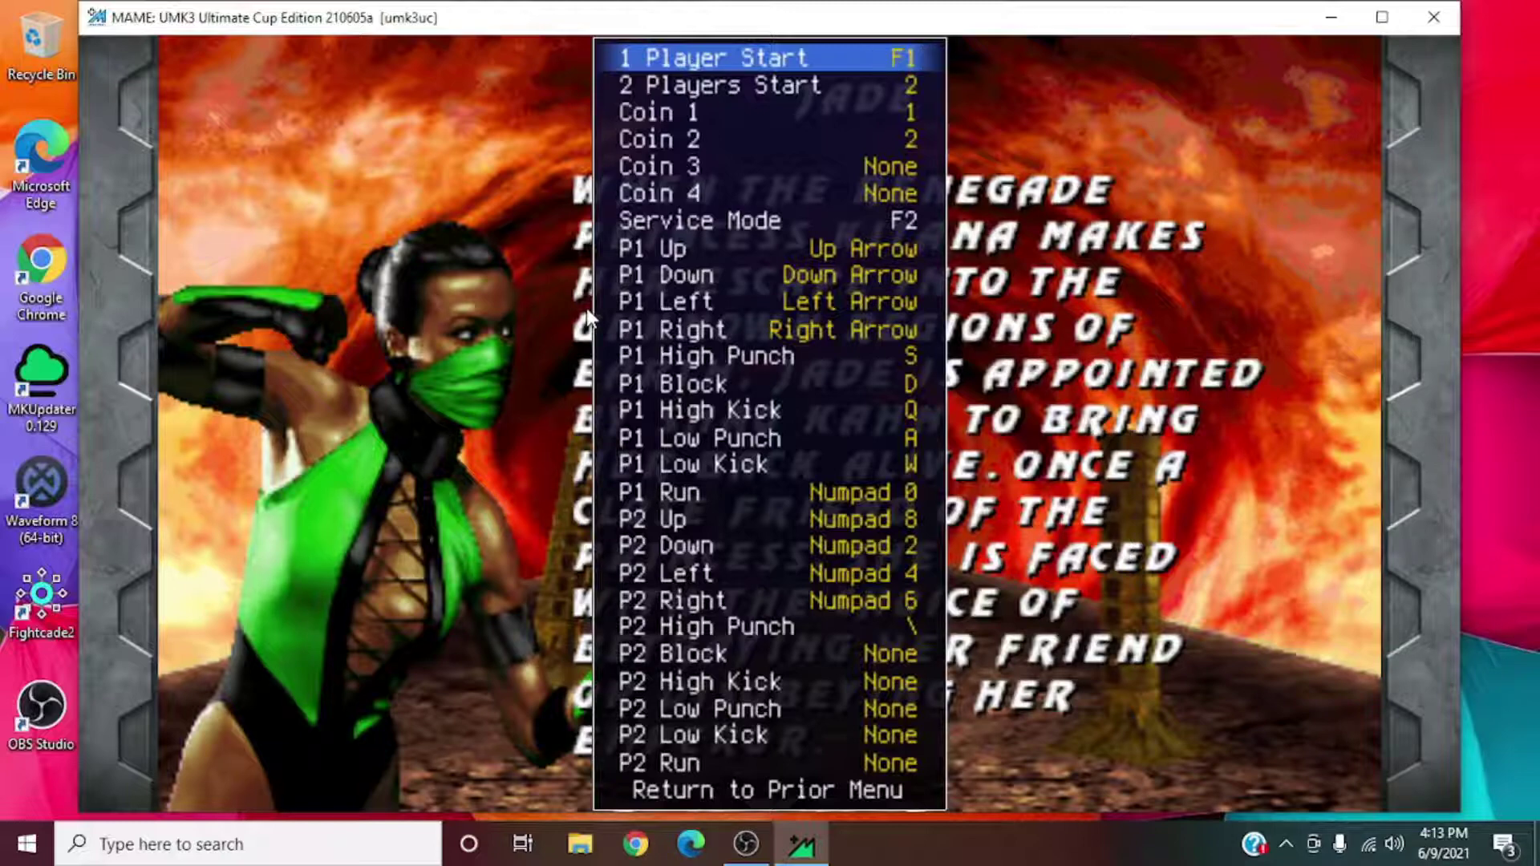
key("Down")
key("Down")
key("Down")
key("Down")
key("Down")
key("Down")
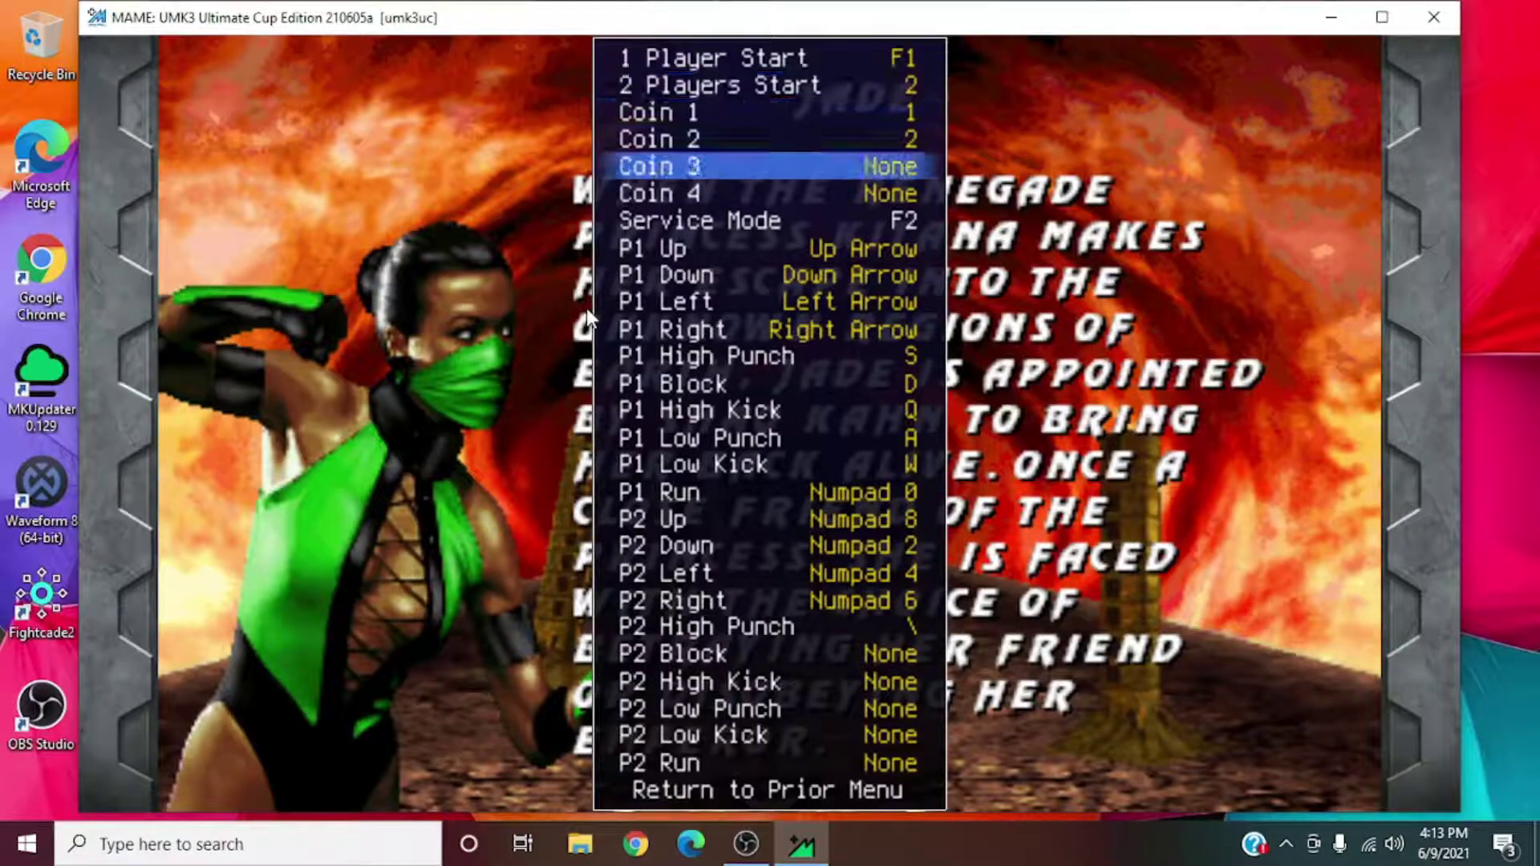
key("Down")
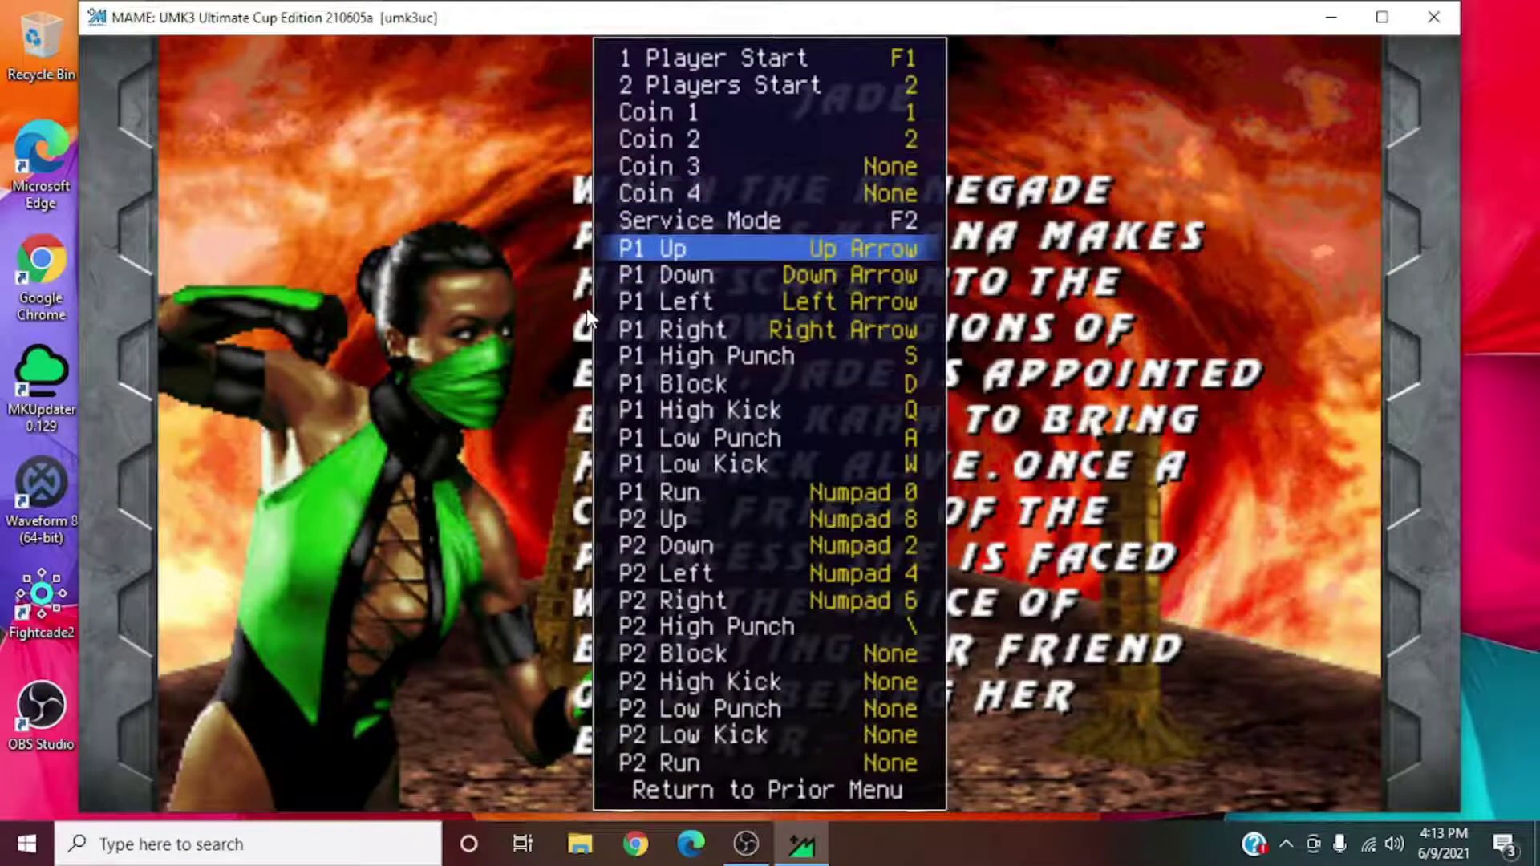
key("Down")
key("Down")
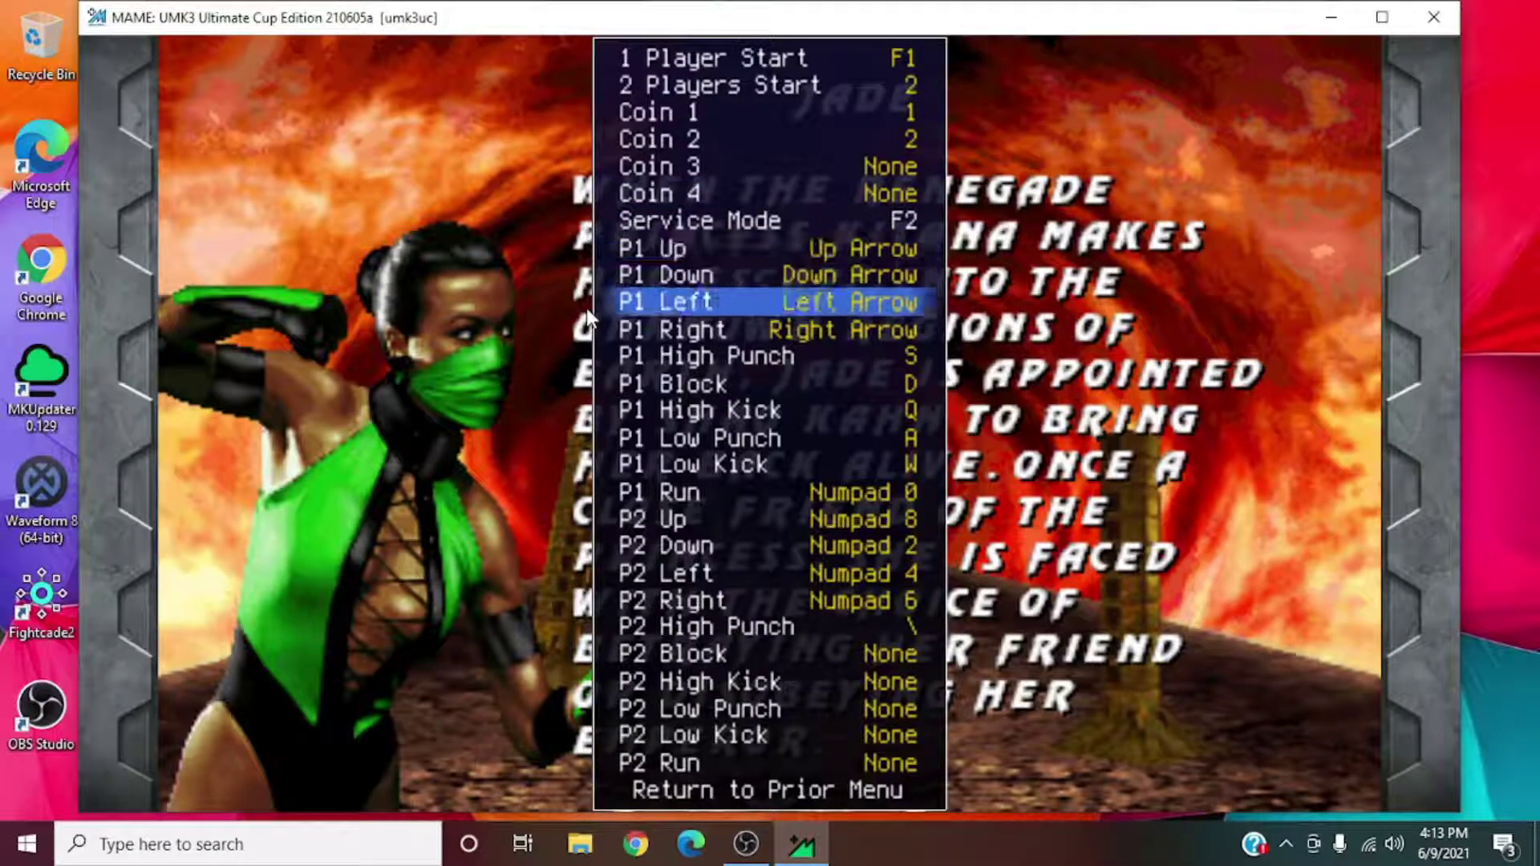
key("Up")
key("Up")
key("Up")
key("Up")
key("Up")
key("Up")
key("Up")
key("Down")
key("Down")
key("Down")
key("Down")
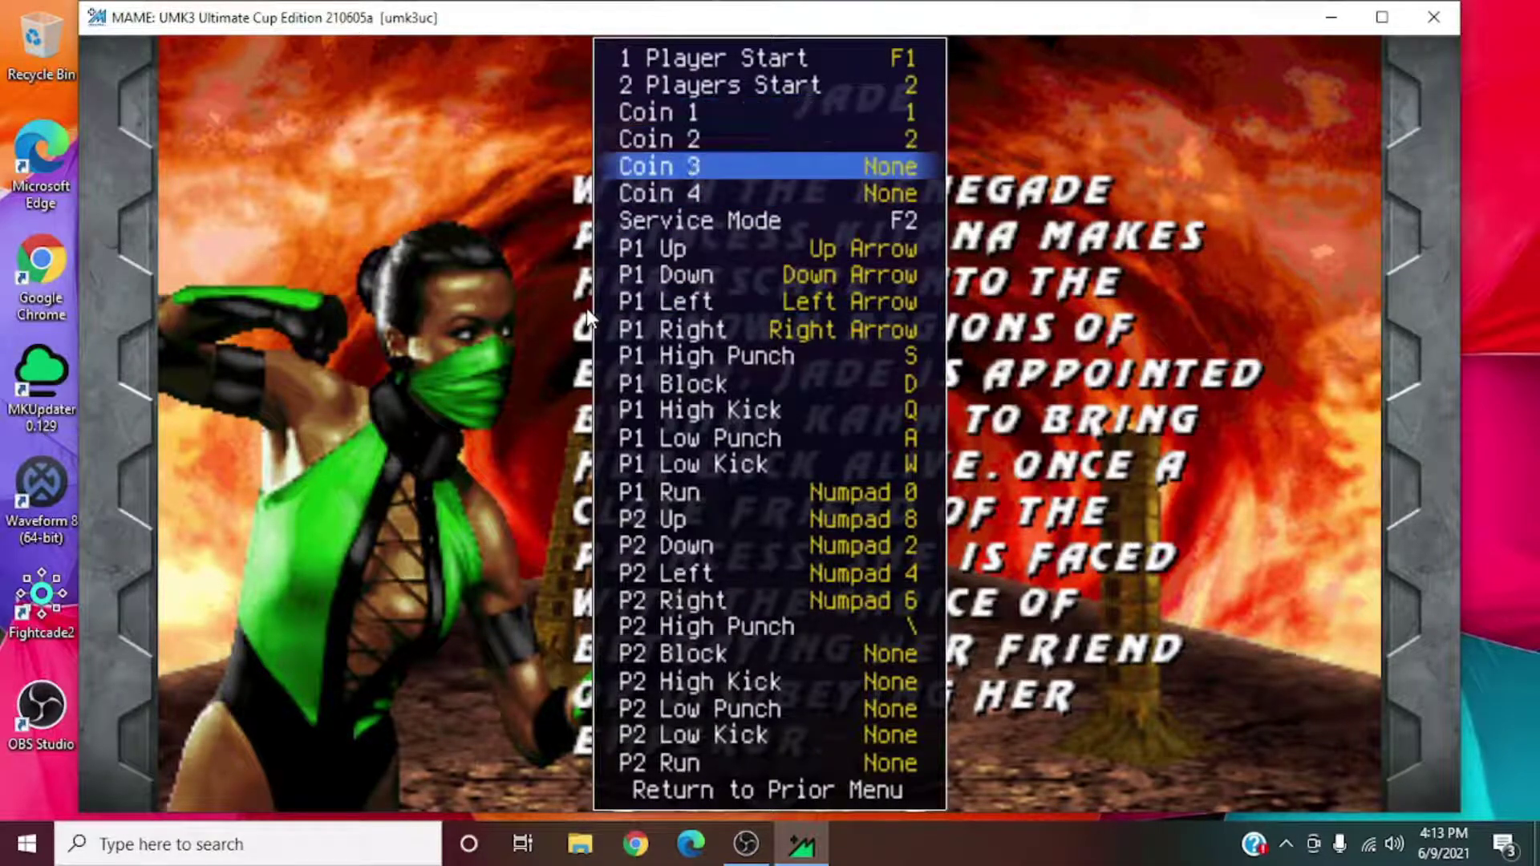
key("Up")
key("Up")
key("Up")
key("Up")
key("Down")
key("Down")
key("Down")
key("Down")
key("Down")
key("Down")
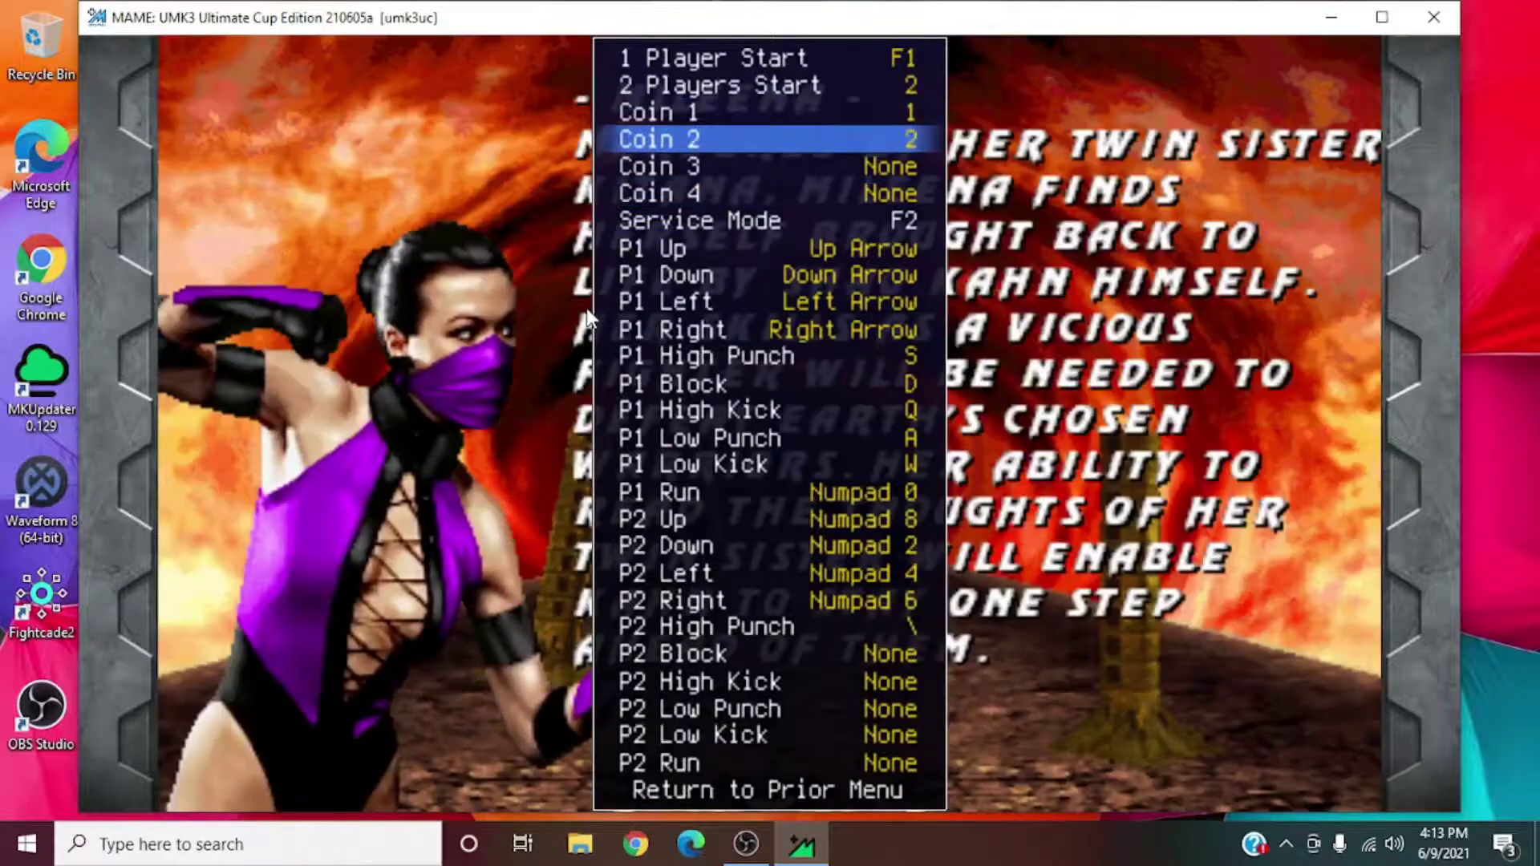
key("Down")
key("Down")
key("Down")
key("Down")
key("Down")
key("Down")
key("Down")
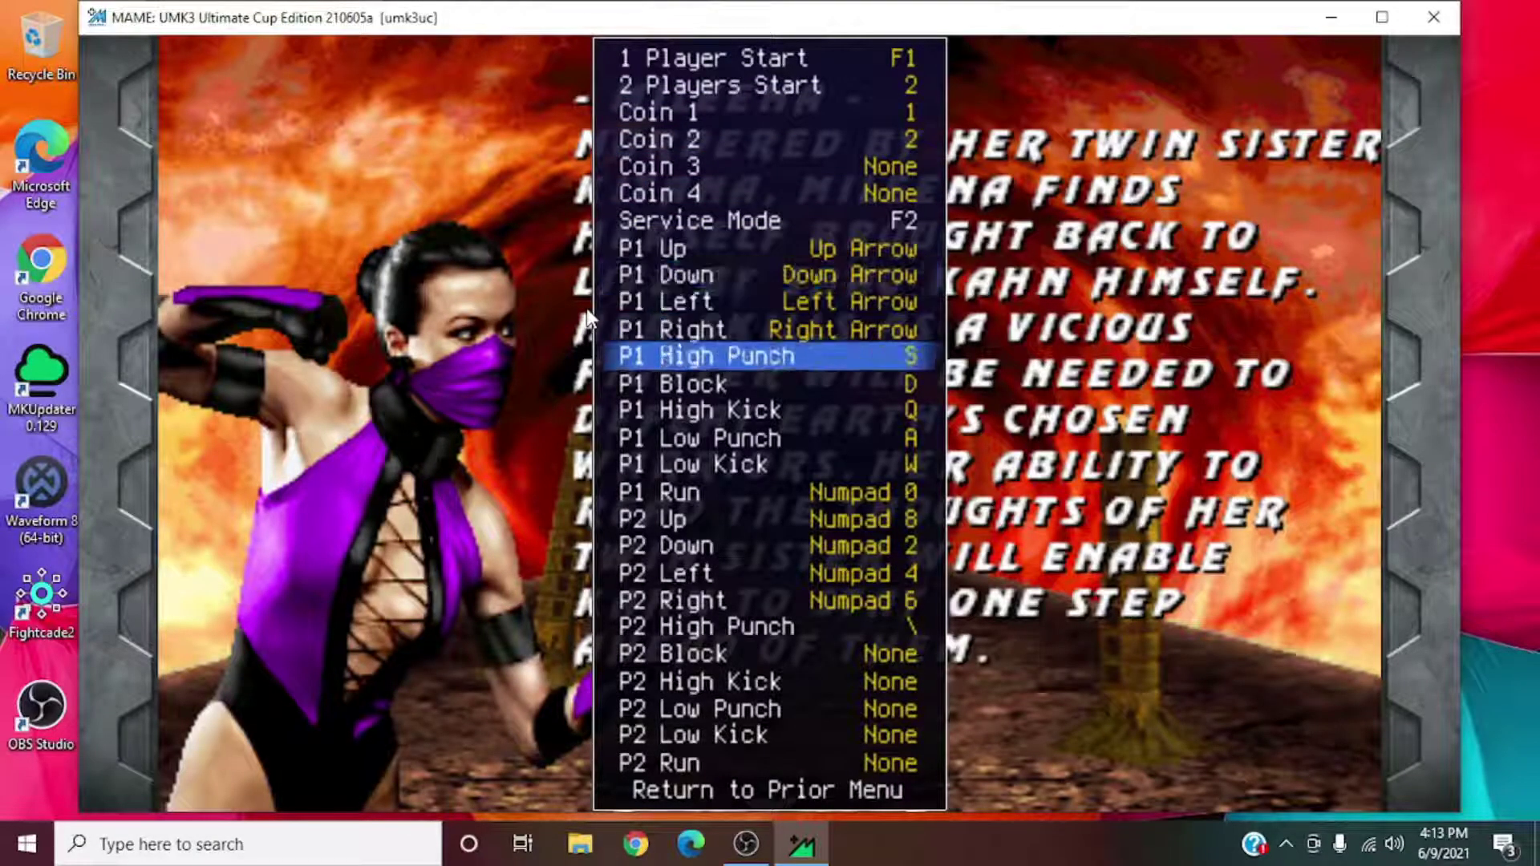
key("Down")
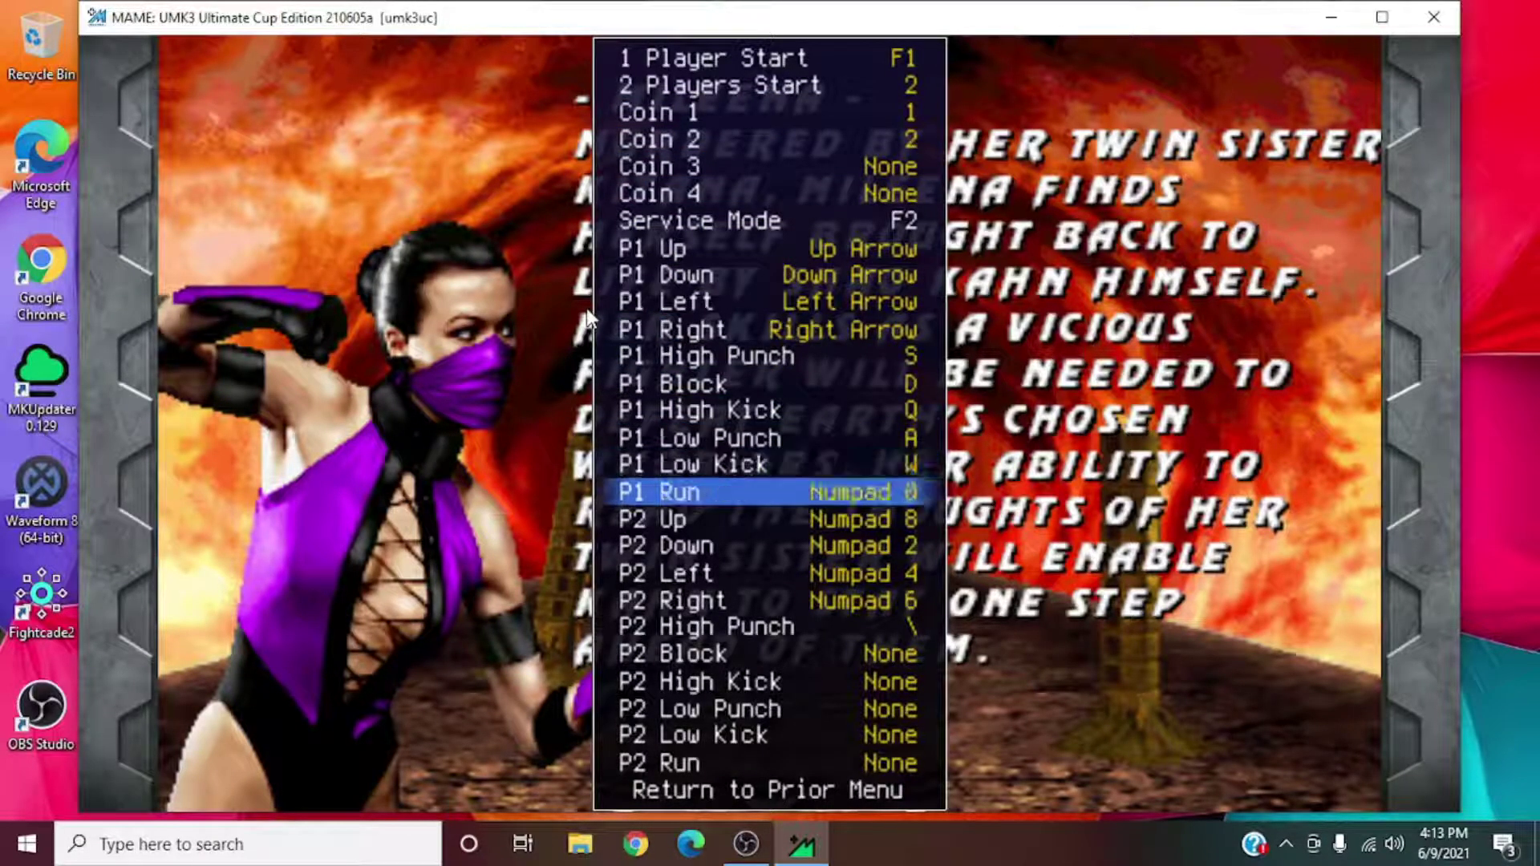
key("Up")
key("Up")
key("Up")
key("Up")
key("Up")
key("Up")
key("Up")
key("Up")
key("Up")
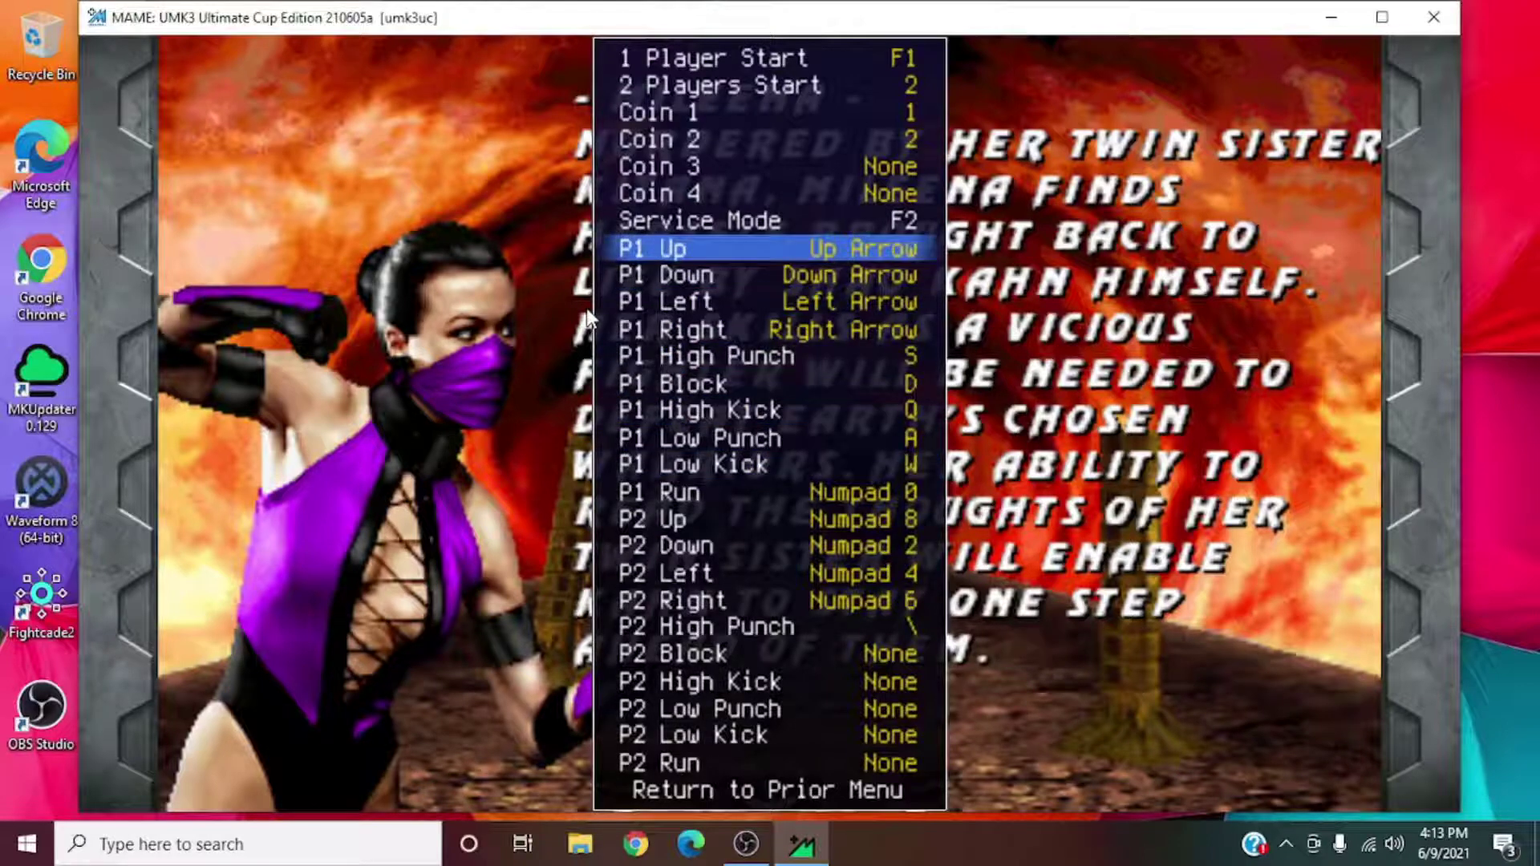
Step: Assign Up Arrow to P1 Up and leave the configuration menu to return to the game
key("Return")
key("Up")
key("Down")
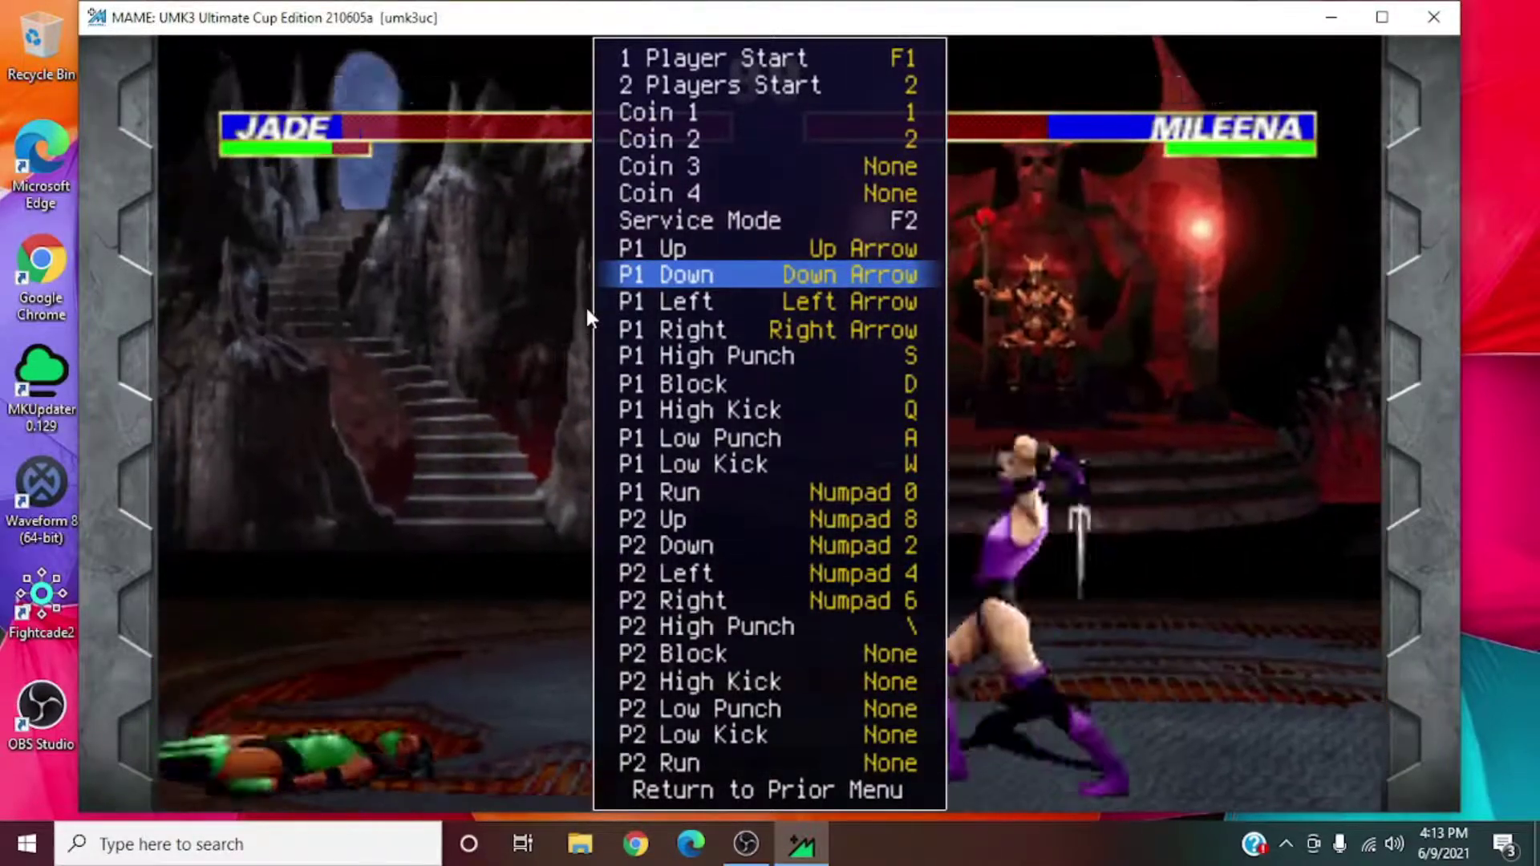
key("Tab")
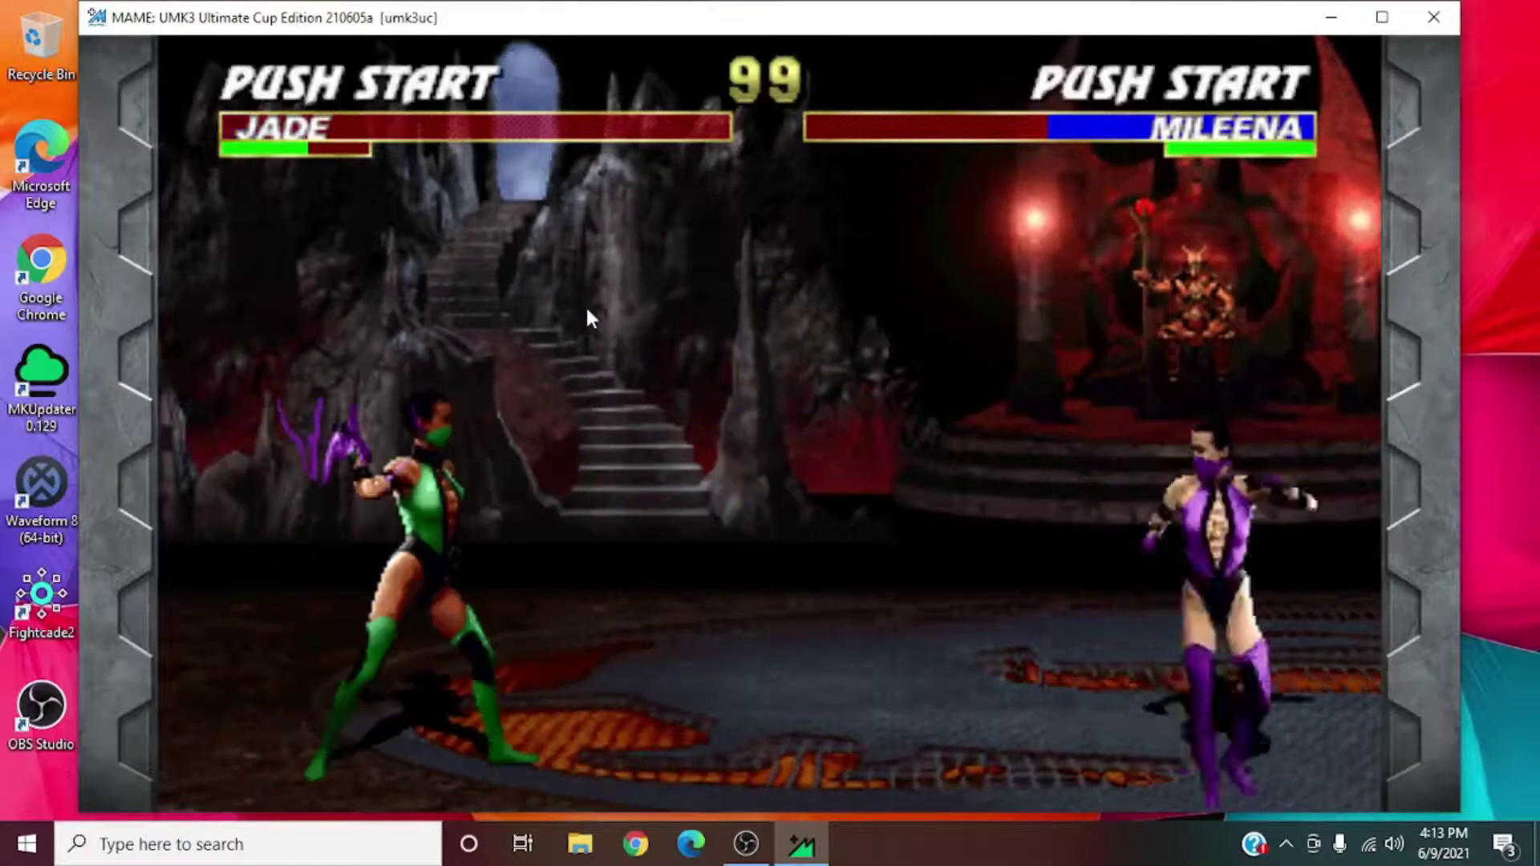
Step: Start a one-player game in the Mortal Kombat mode with Smoke as the fighter and confirm a destiny tower
key("1")
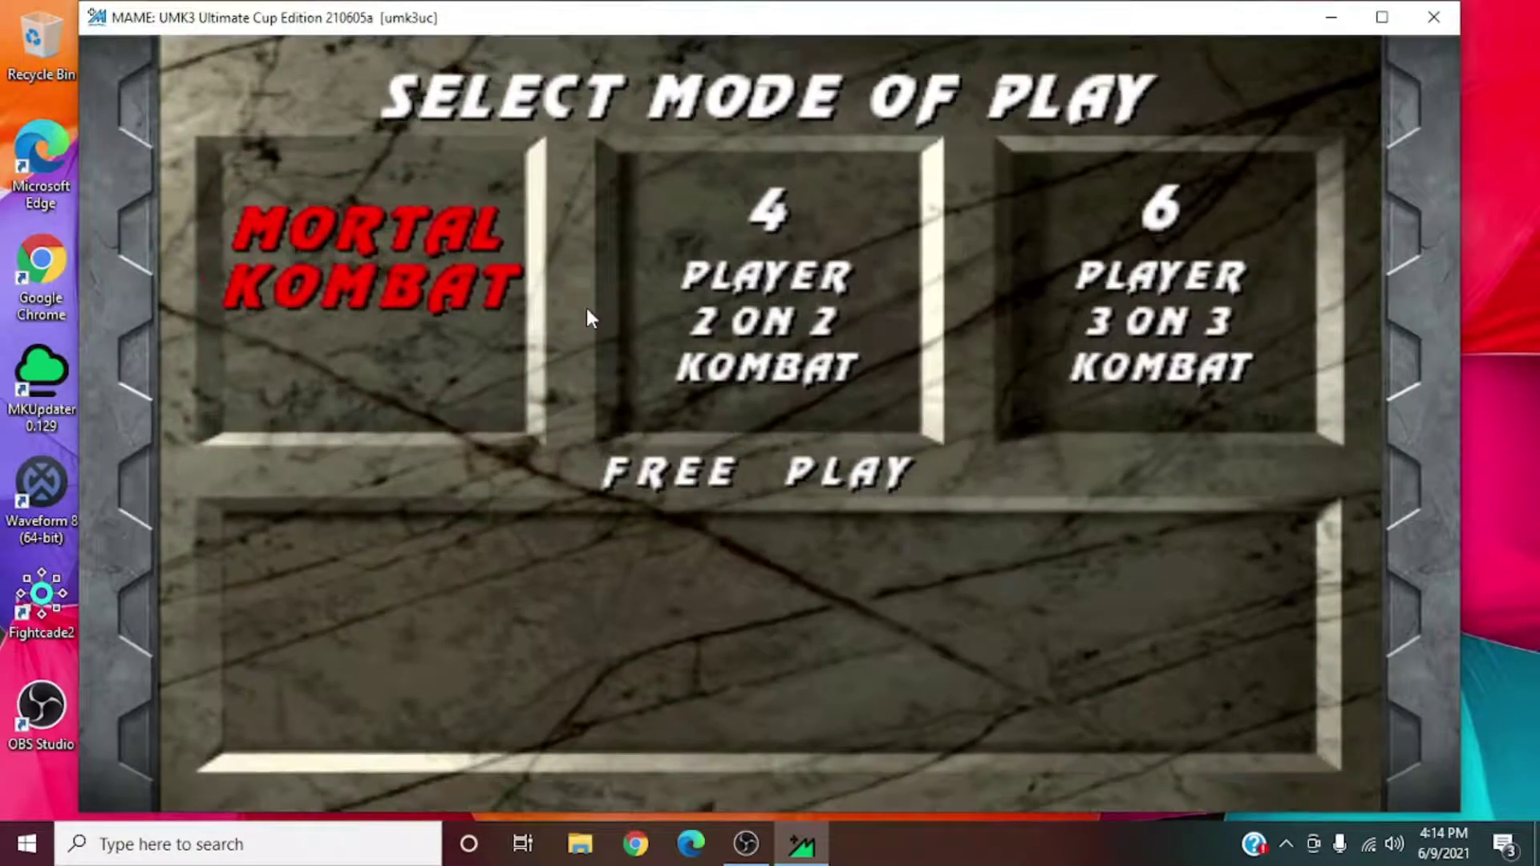
key("ctrl")
key("Down")
key("Left")
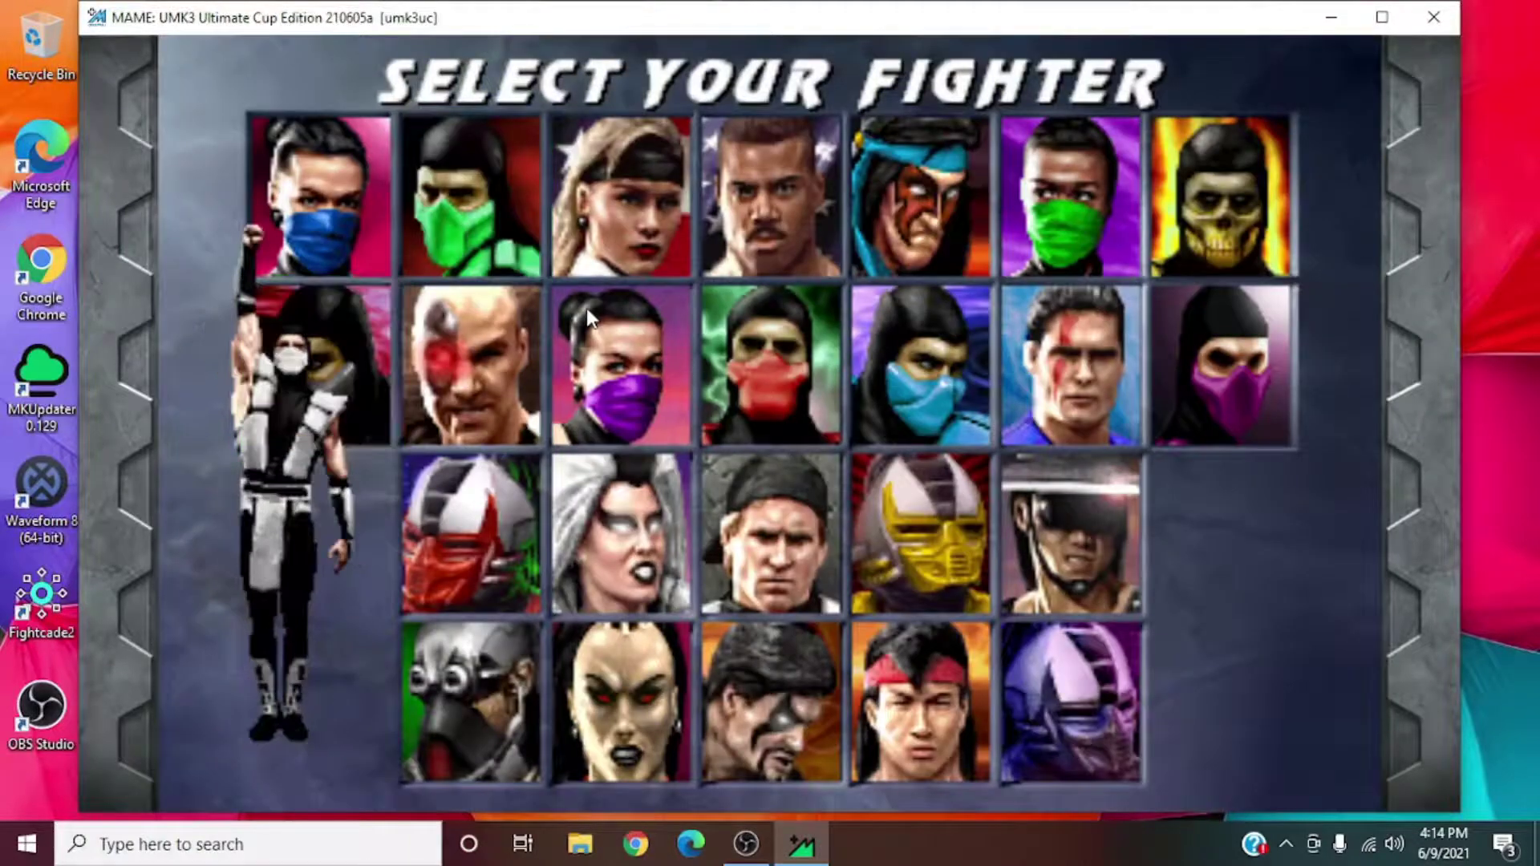
key("ctrl")
key("Left")
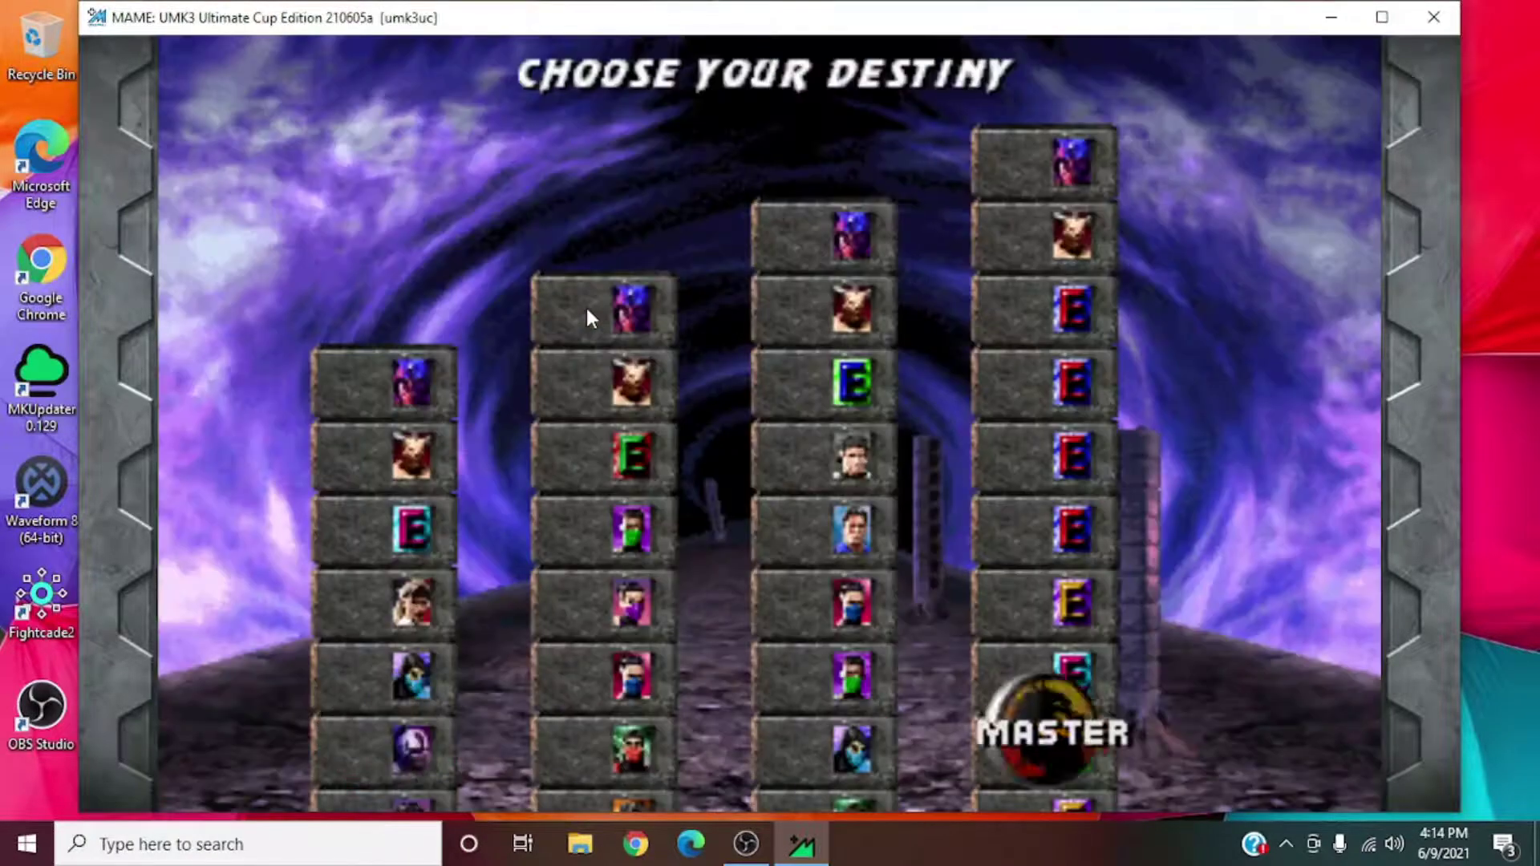
key("Right")
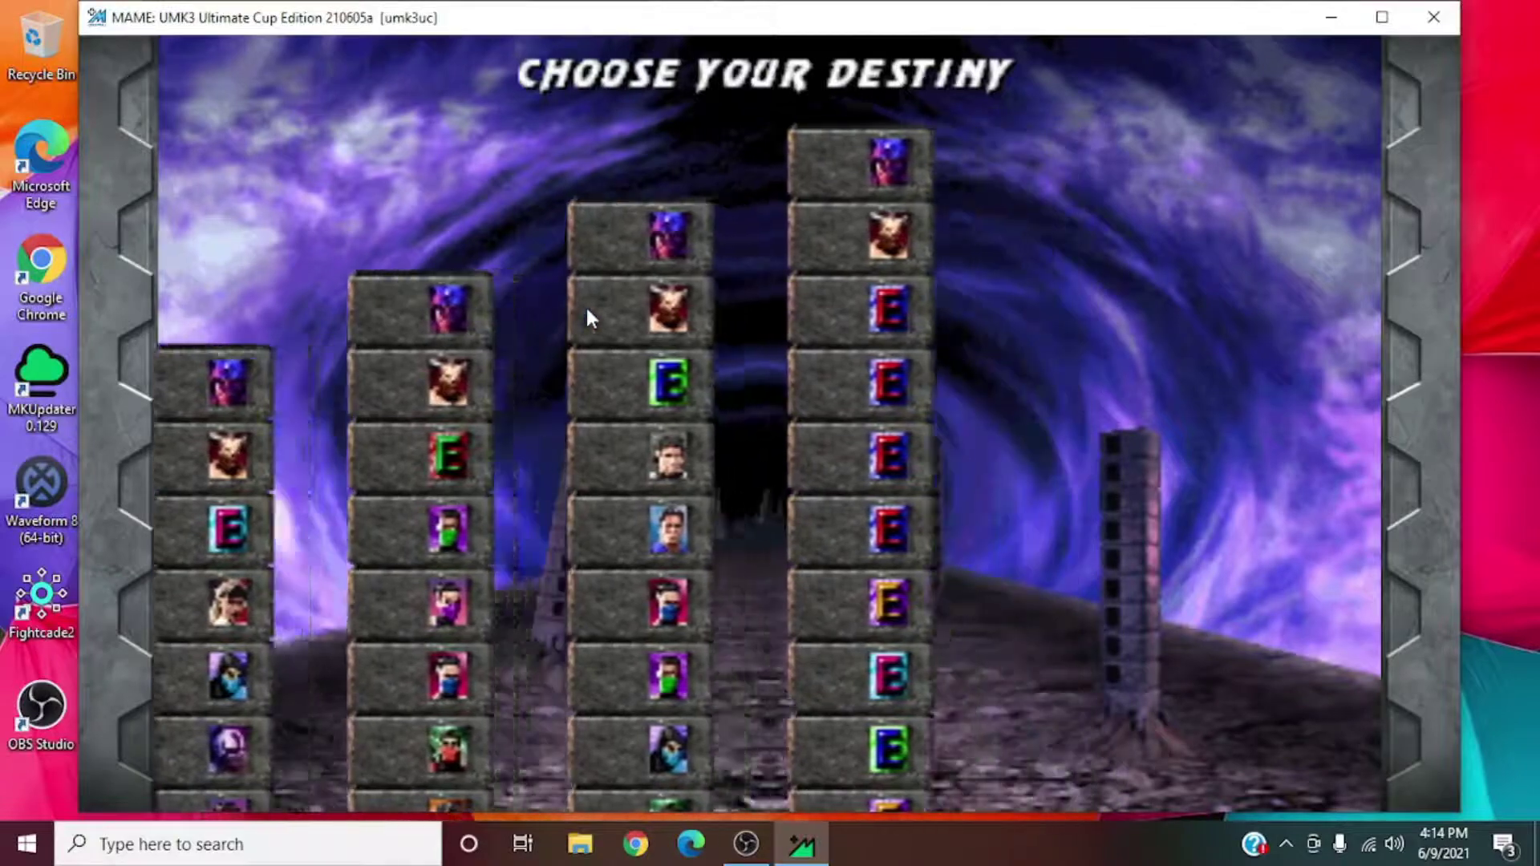
key("ctrl")
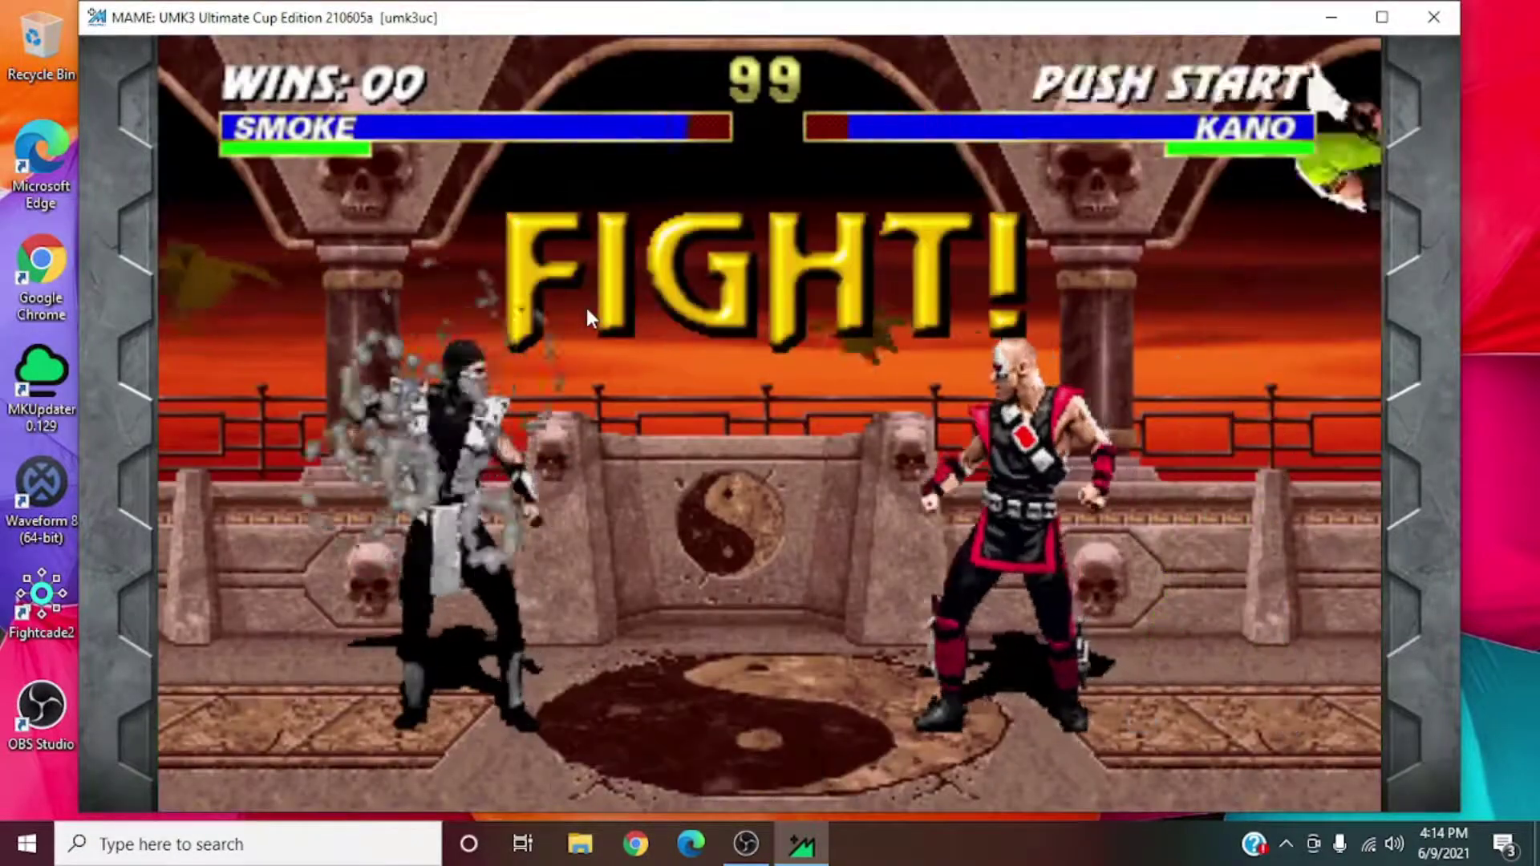
Step: Try out the assigned controls in the fight against Kano and quit the game back to the game list
key("ctrl")
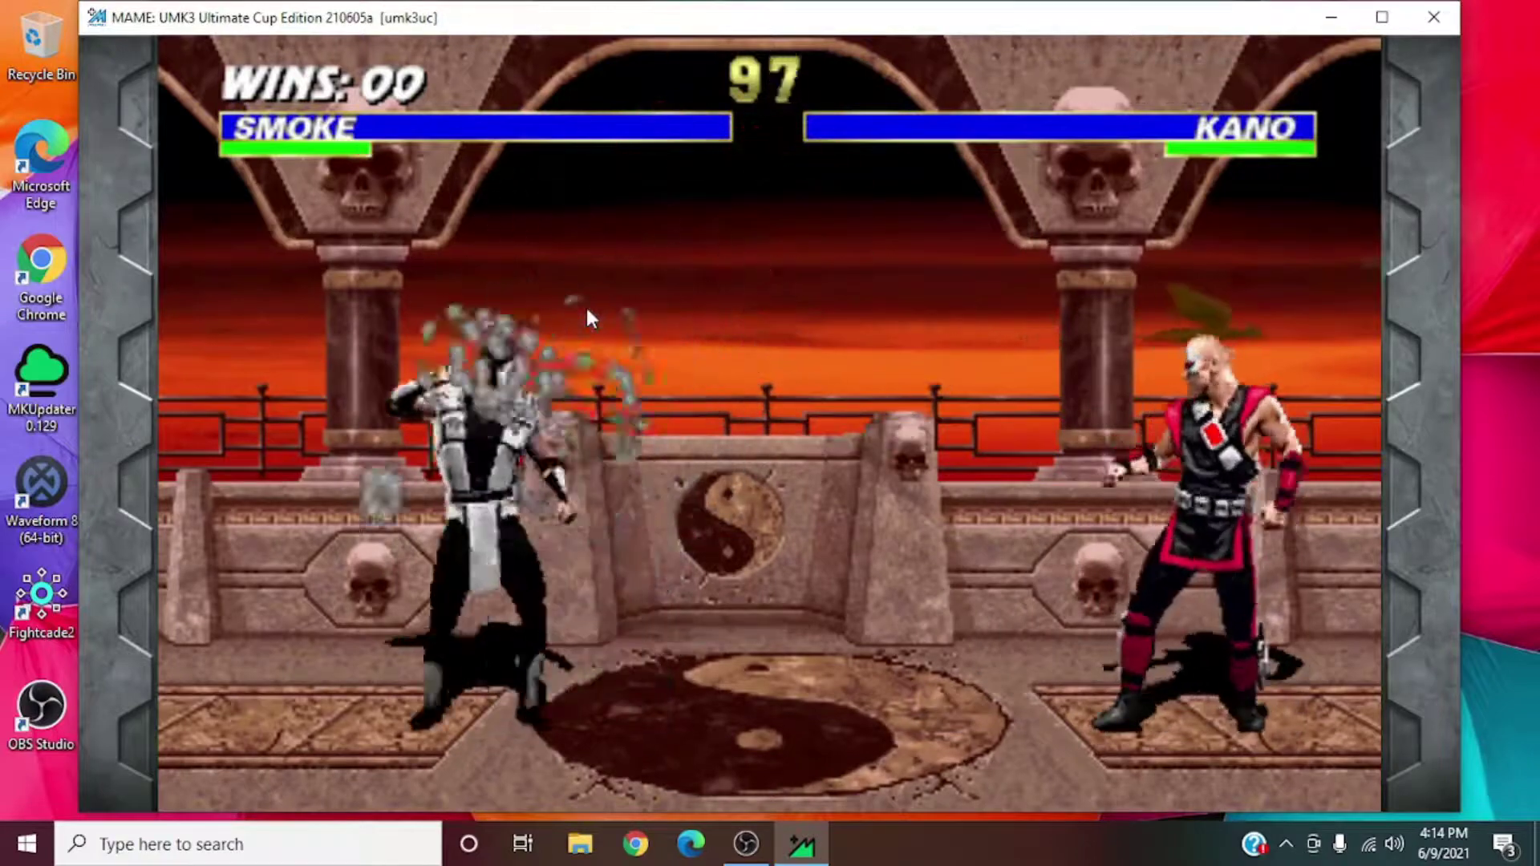
key("ctrl")
key("space")
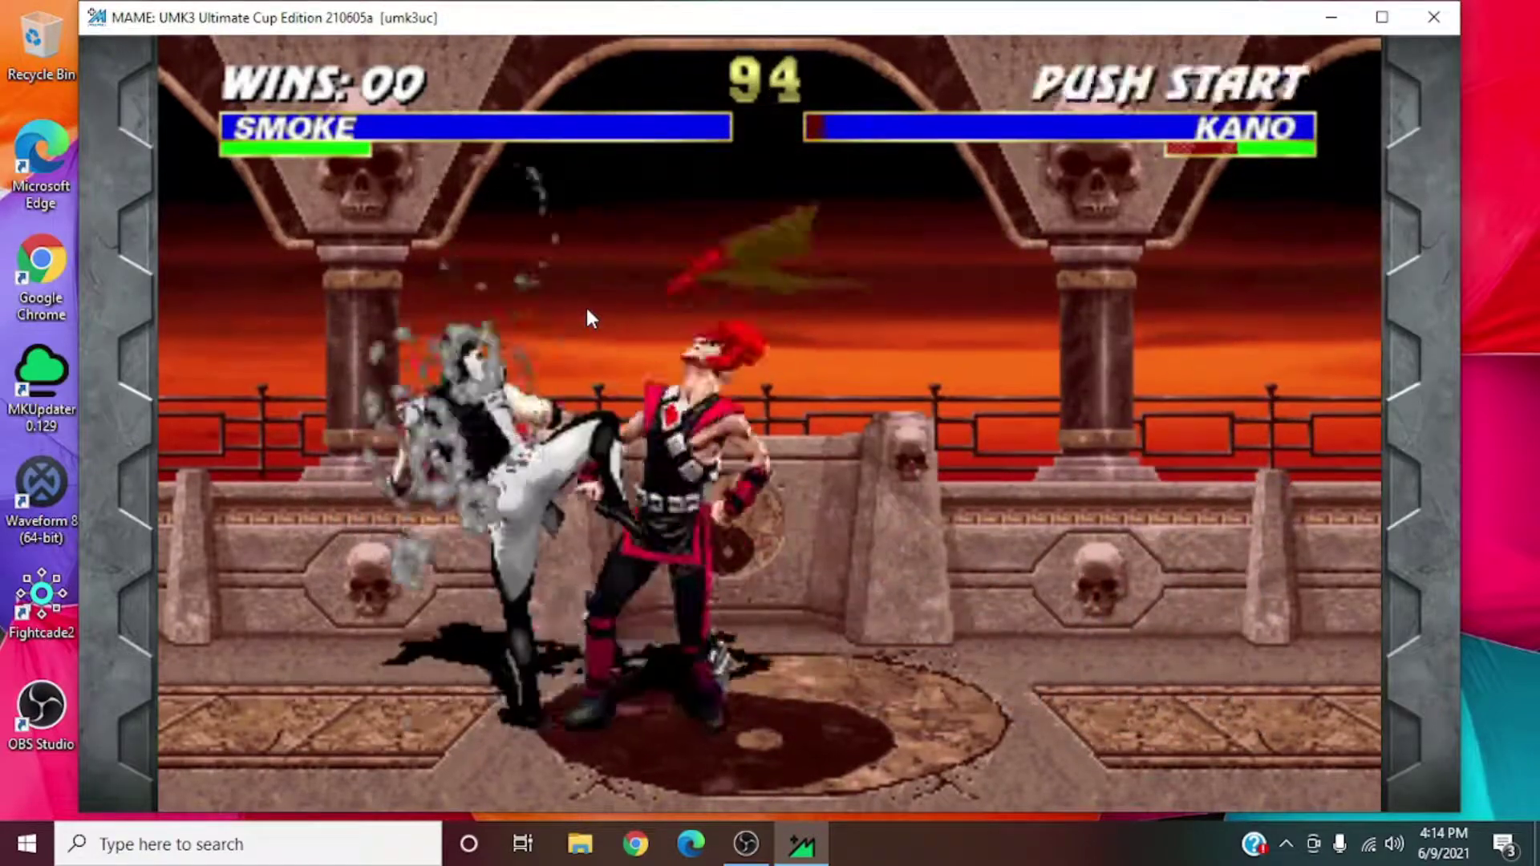
key("space")
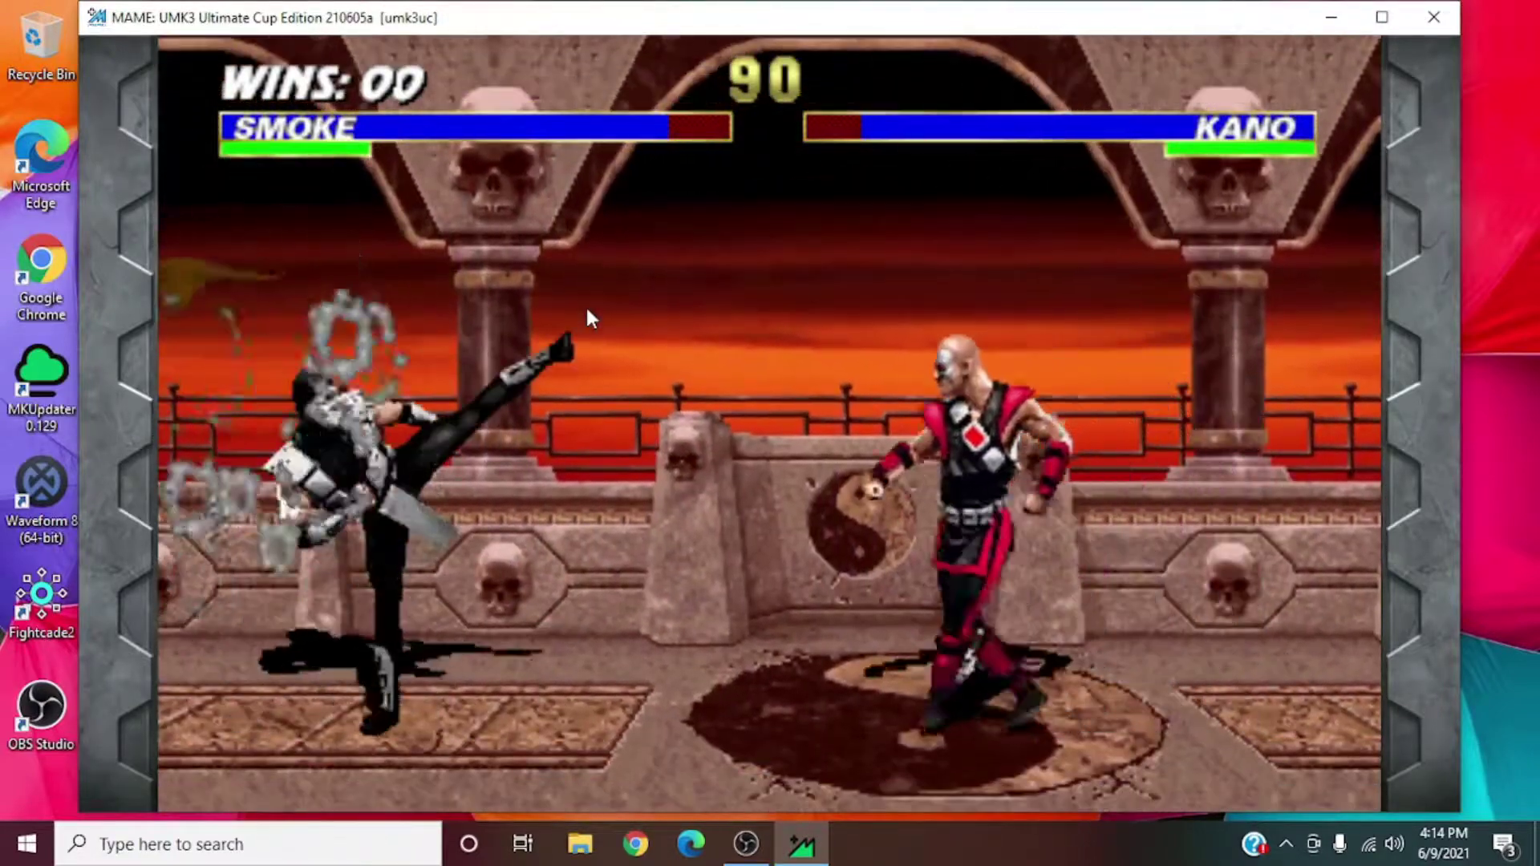
key("Right")
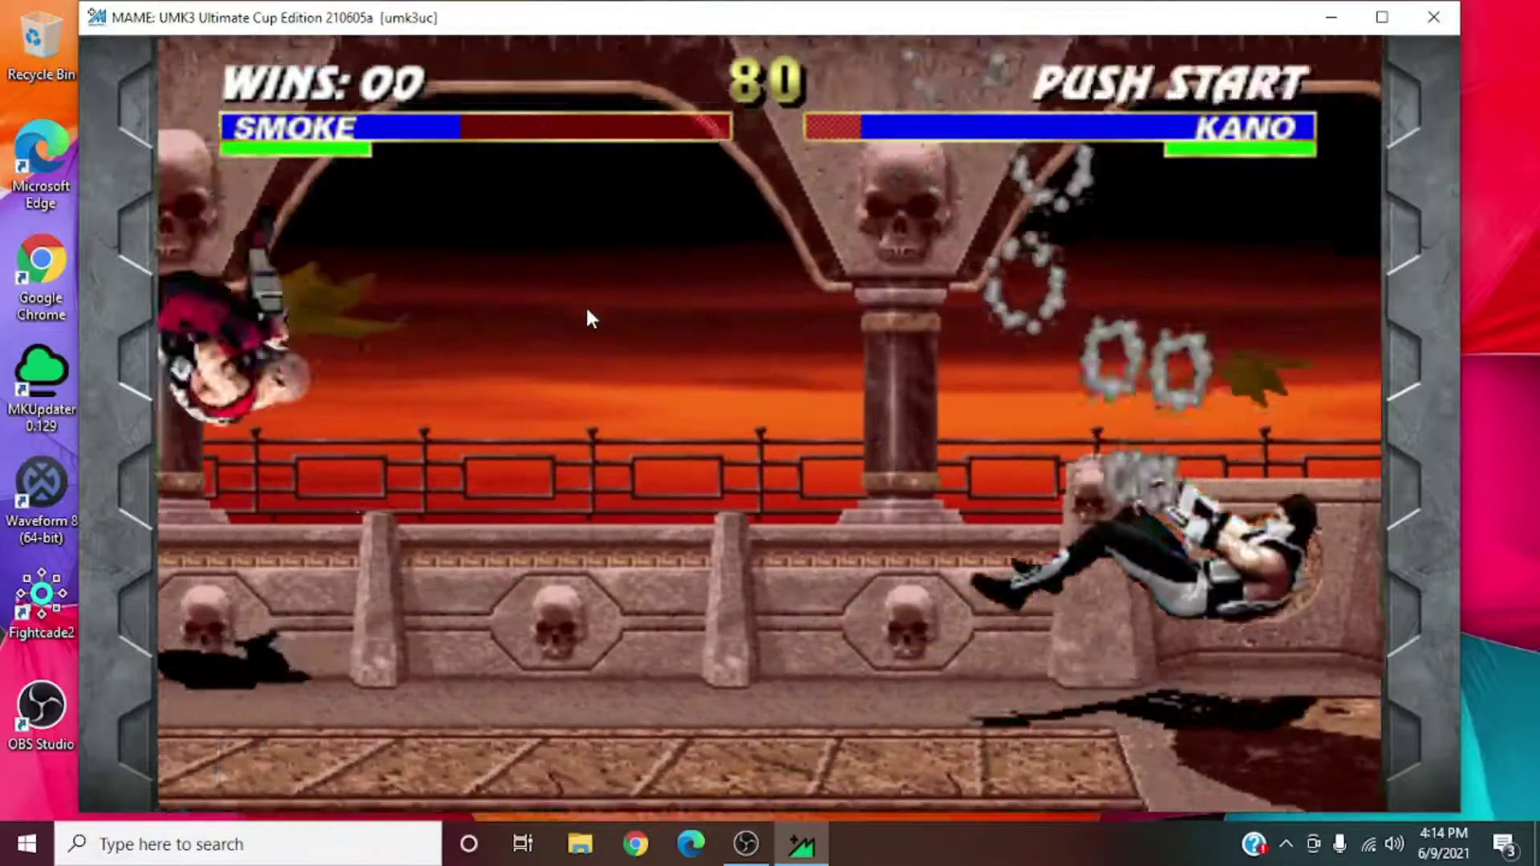
key("Escape")
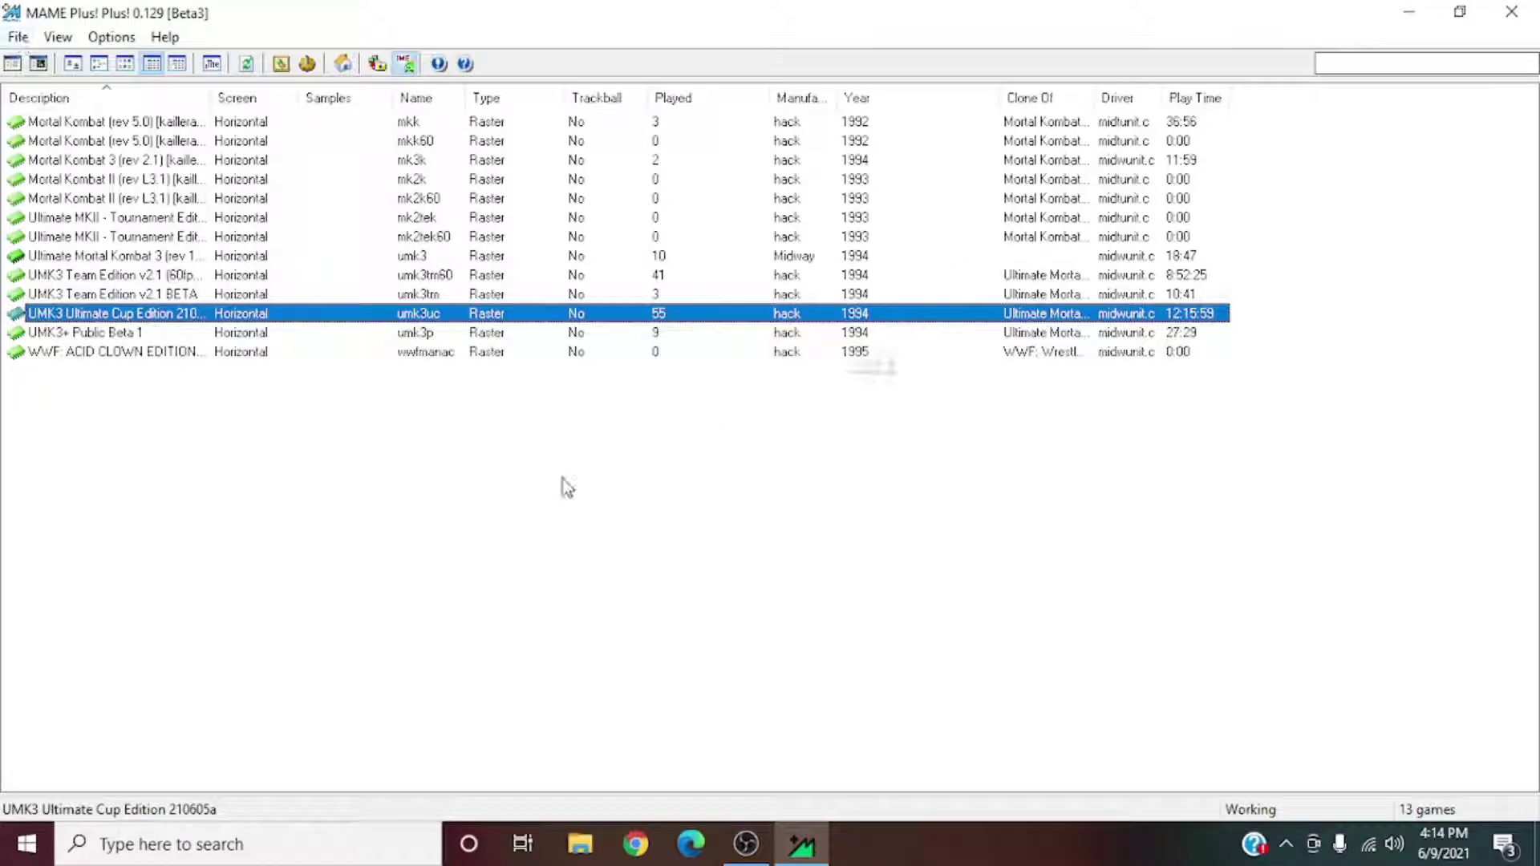
Step: Close MAME Plus! and relaunch it through the MKUpdater 0.129 desktop shortcut
left_click(18, 37)
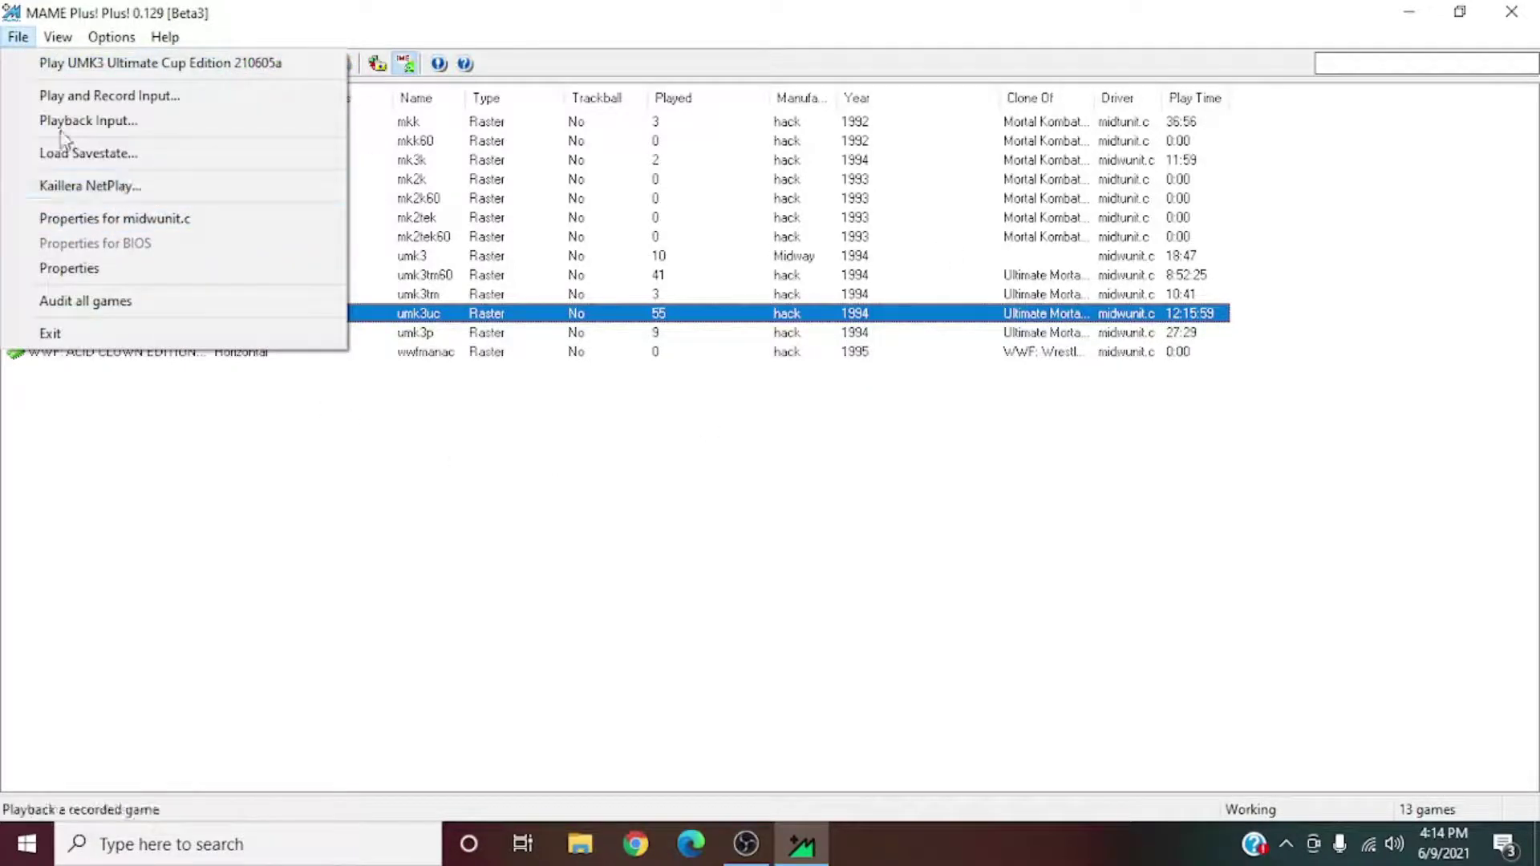
left_click(21, 38)
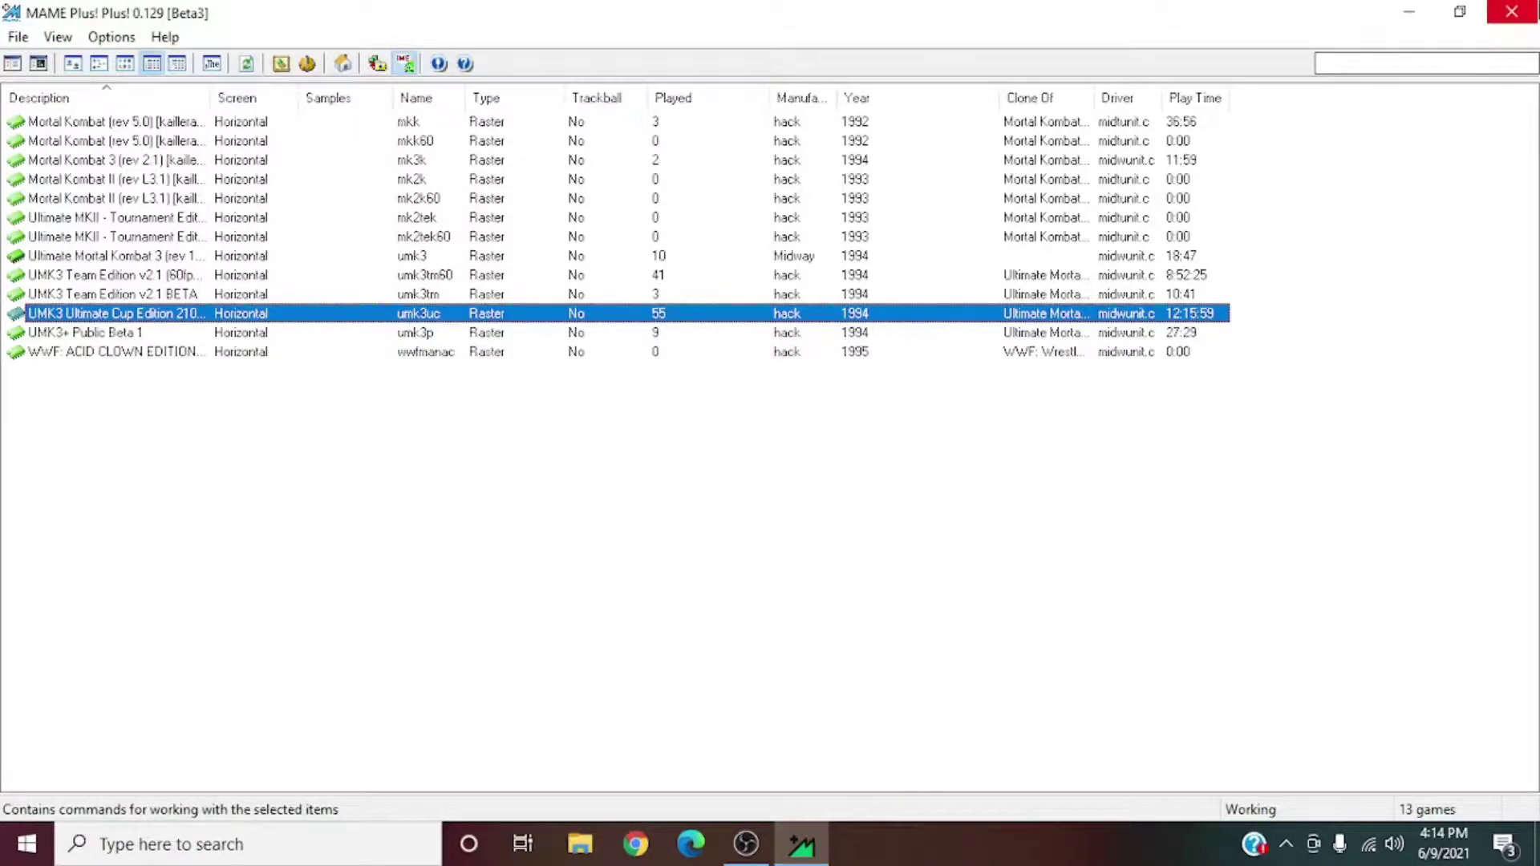
left_click(1512, 11)
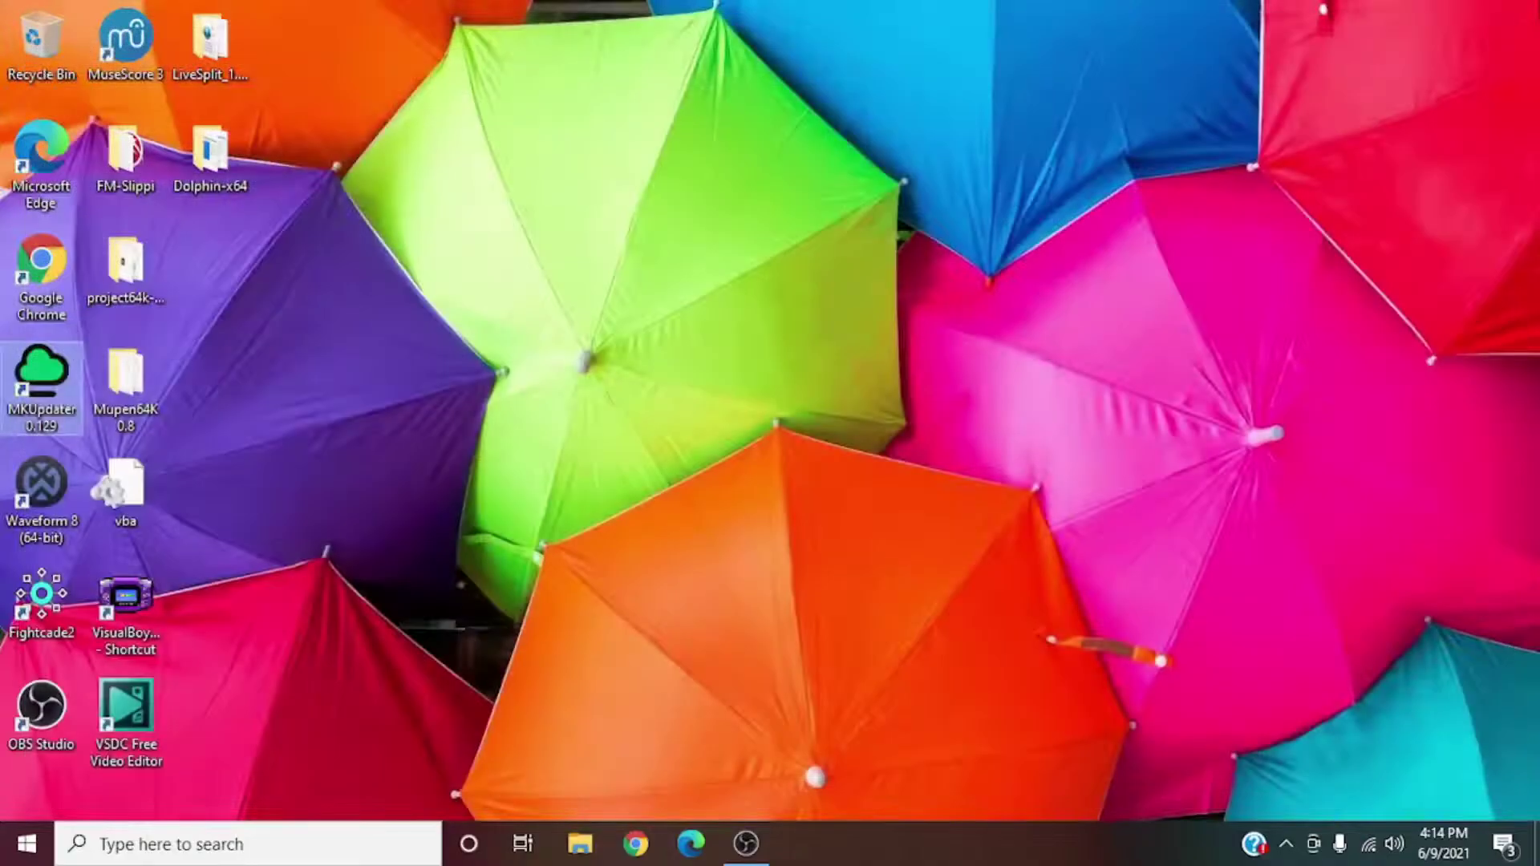
double_click(45, 373)
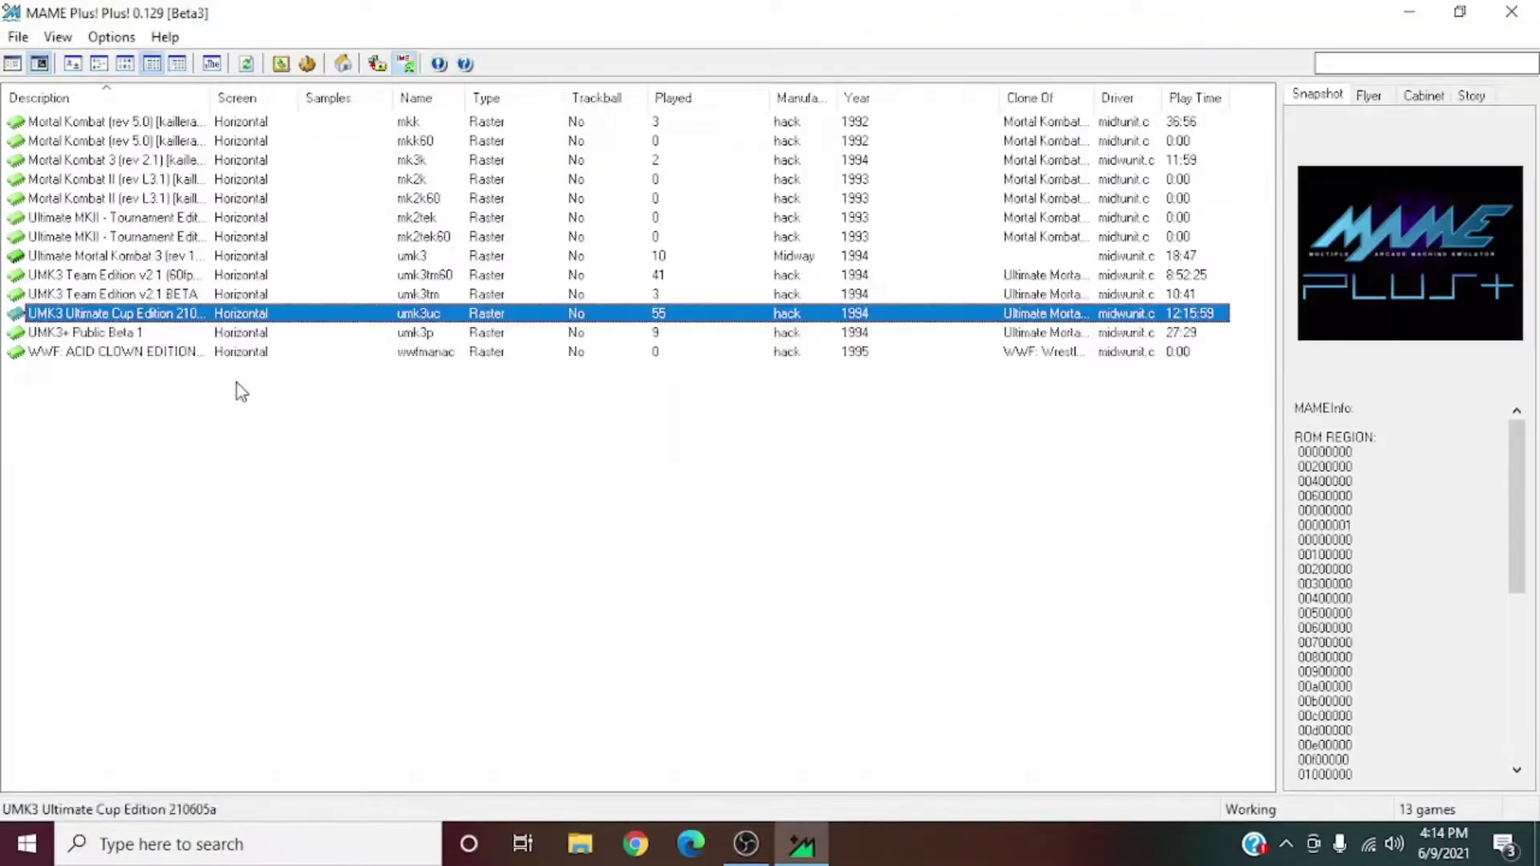
Step: Open Kaillera NetPlay for UMK3 Ultimate Cup Edition and choose LAN (60 packets/s) as the connection setting
left_click(20, 38)
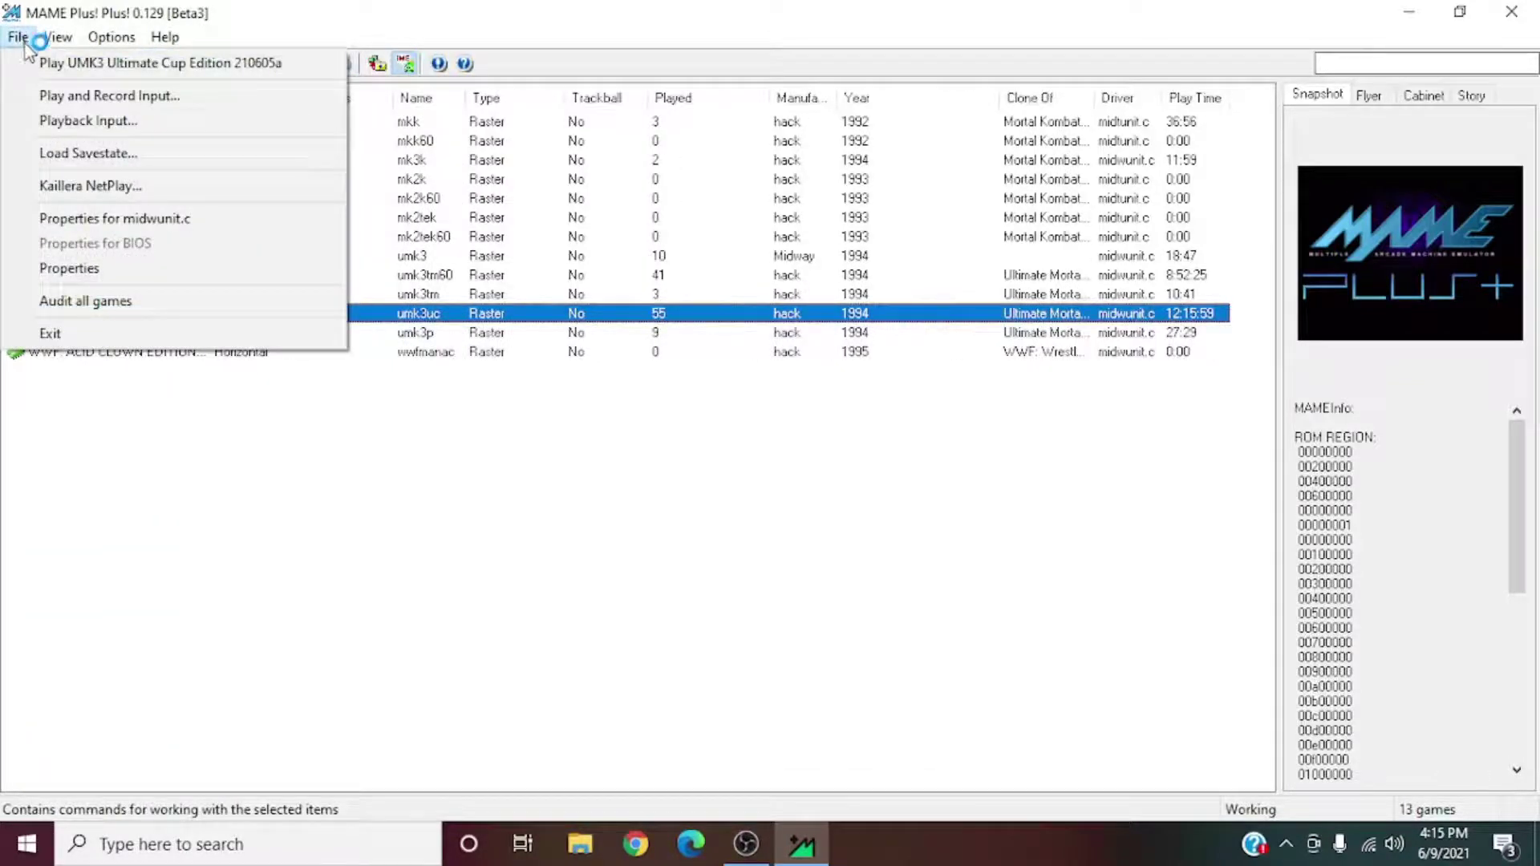
left_click(187, 197)
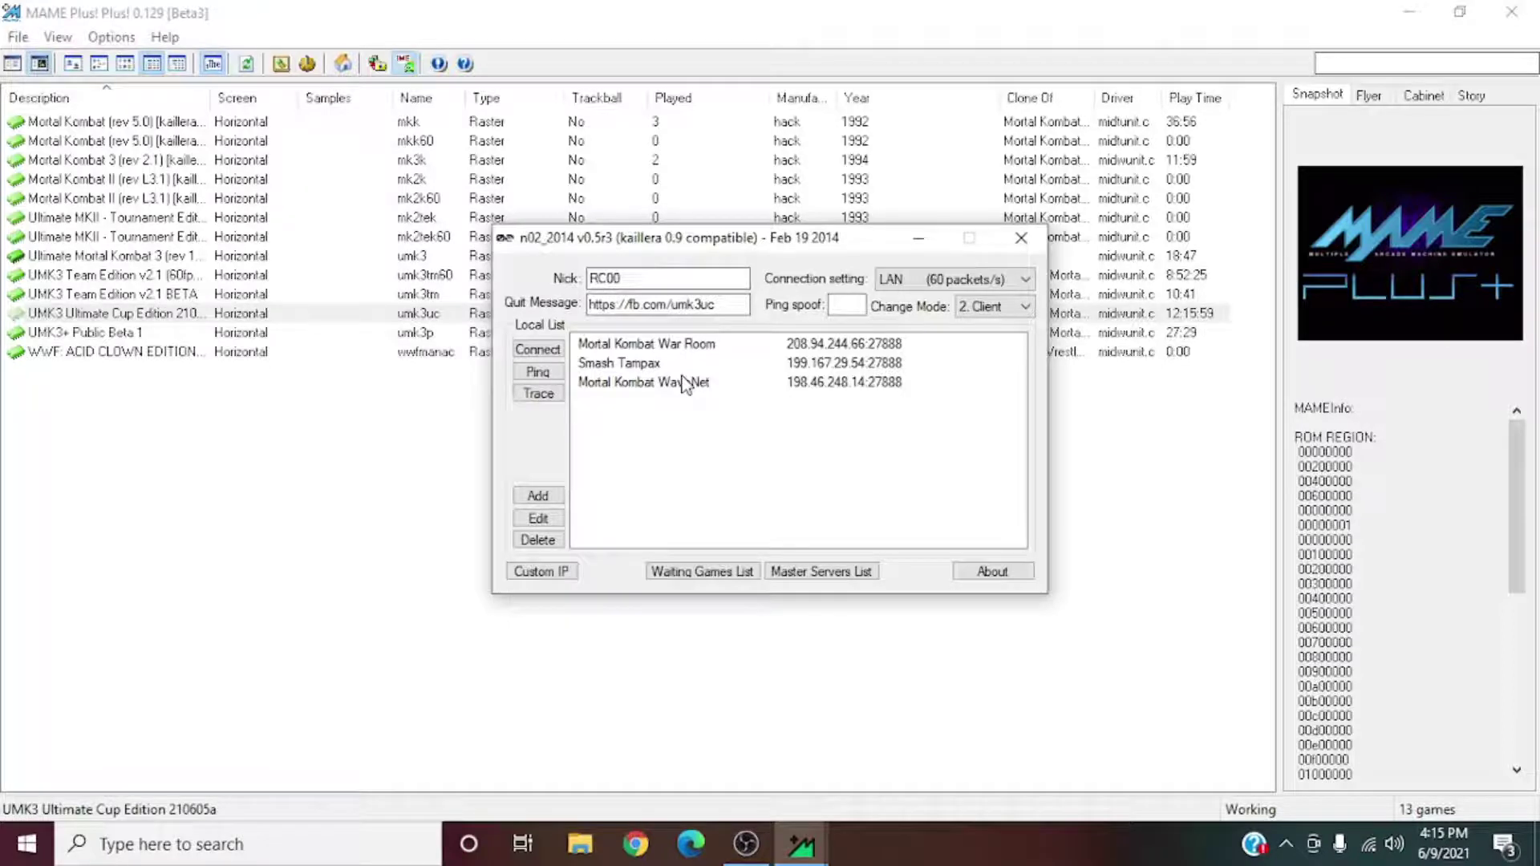
left_click(960, 285)
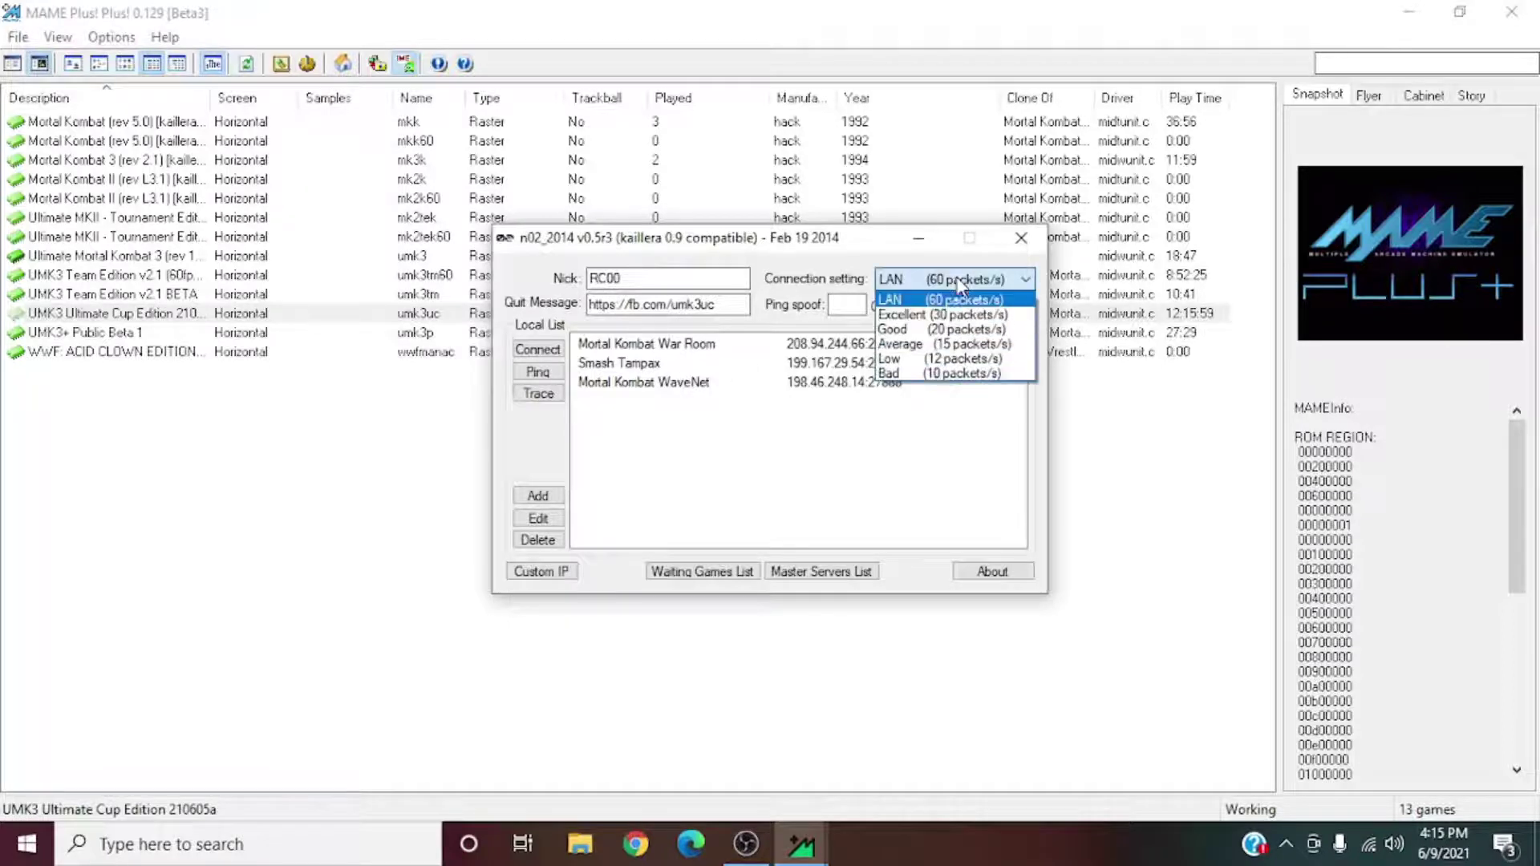
left_click(940, 300)
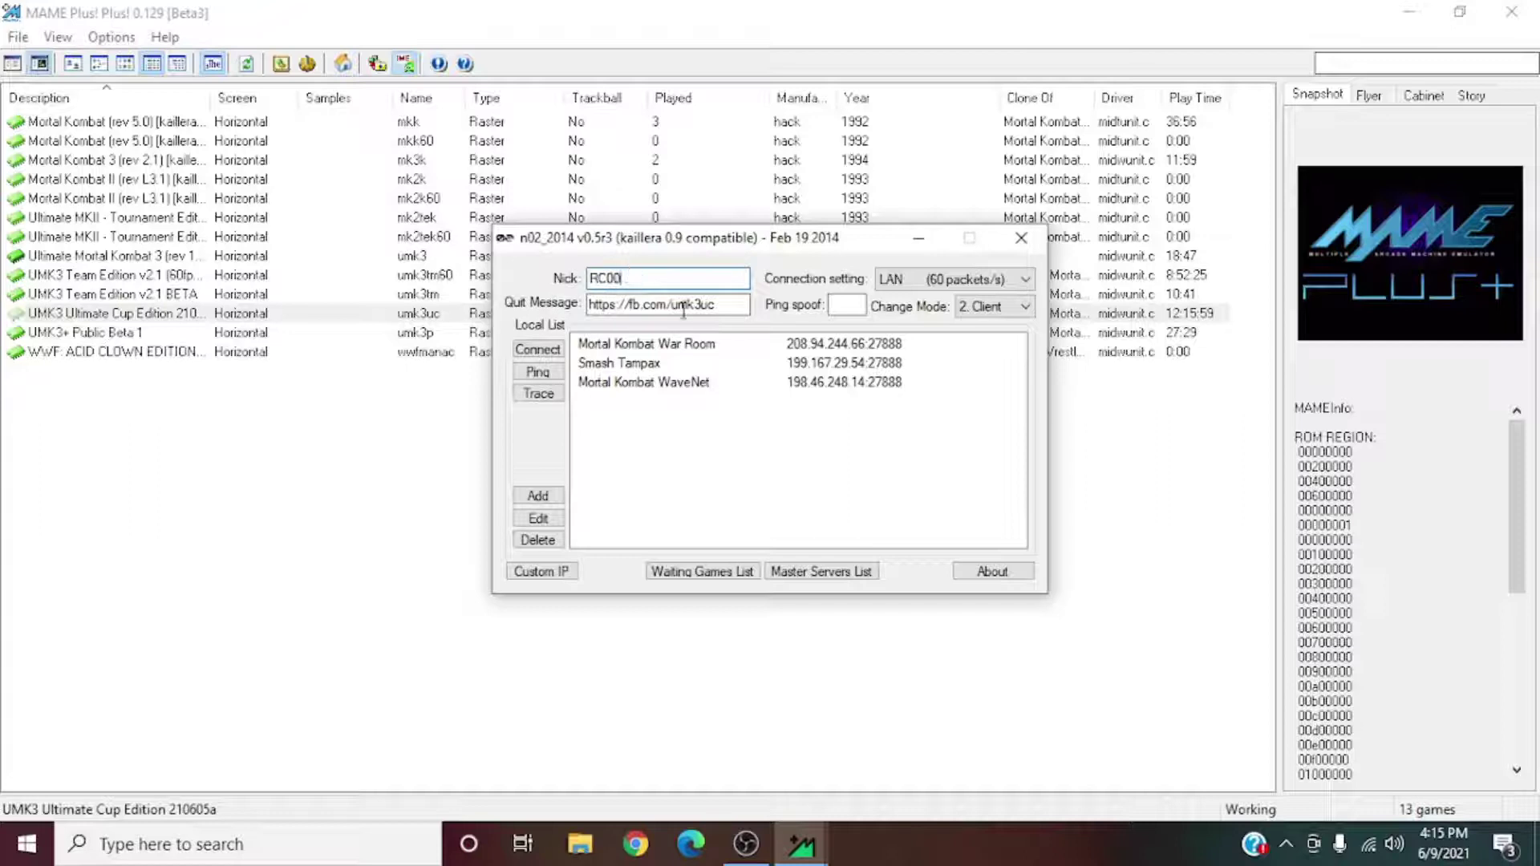
Step: Replace the Kaillera quit message with "GGs ladies"
left_click_drag(730, 306, 605, 304)
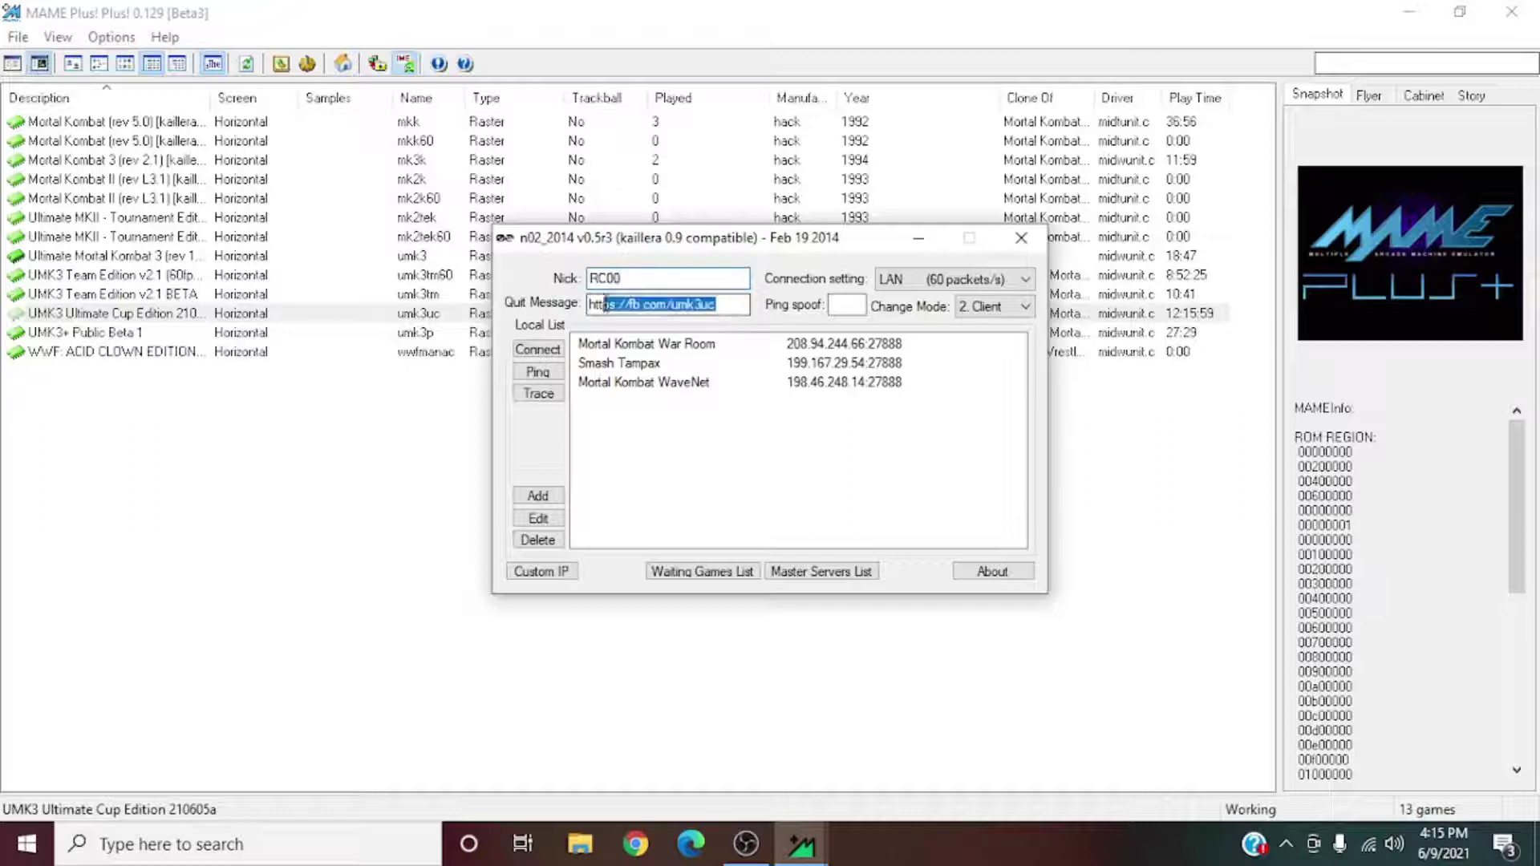
key("BackSpace")
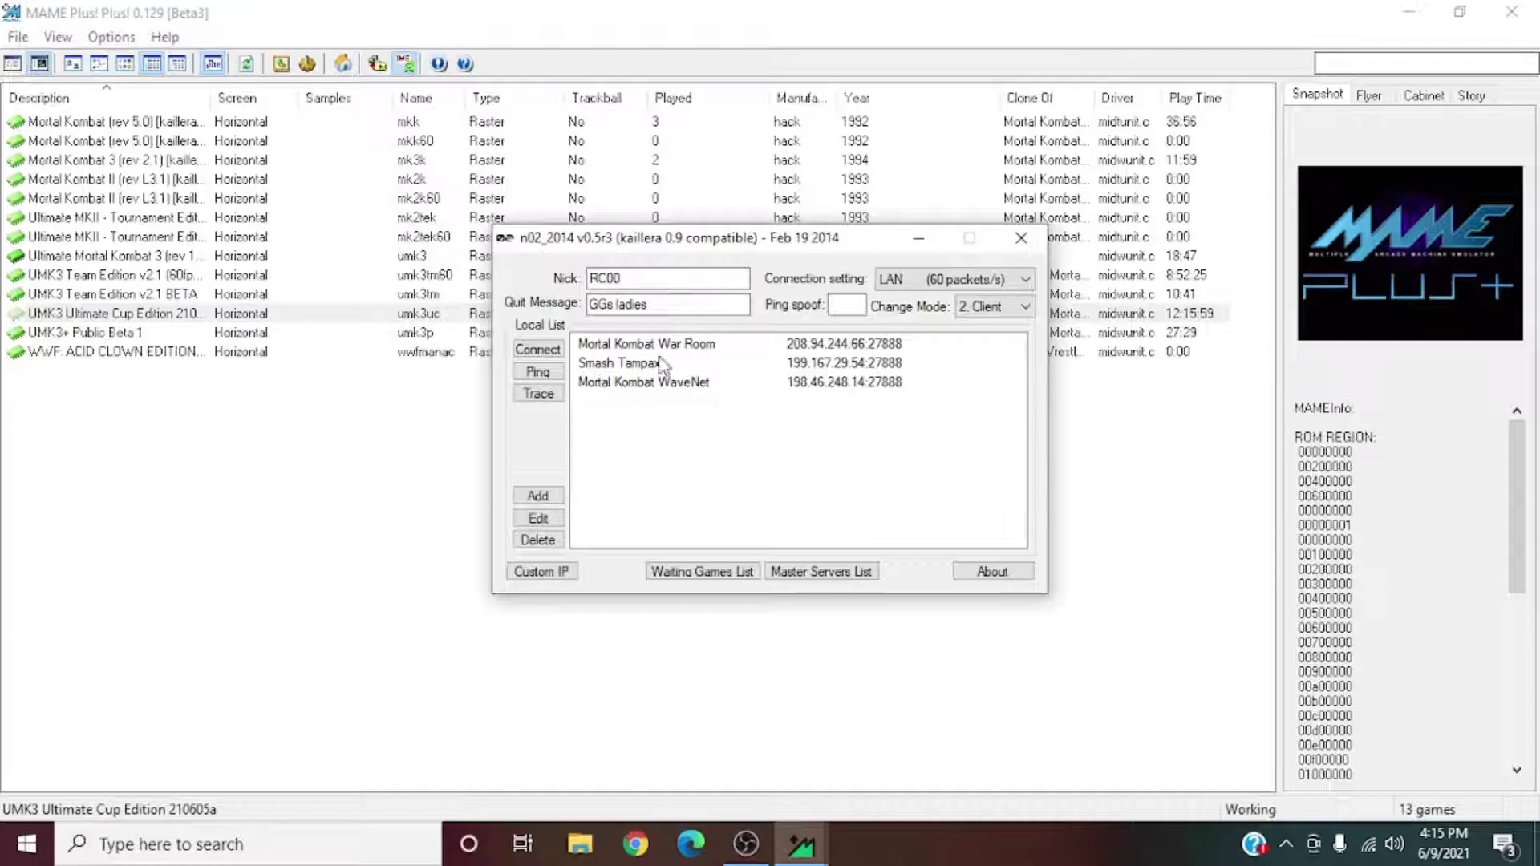
Step: Add the Mortal Kombat WaveNet server from the master servers list to the local list and delete the duplicate entry
left_click(831, 573)
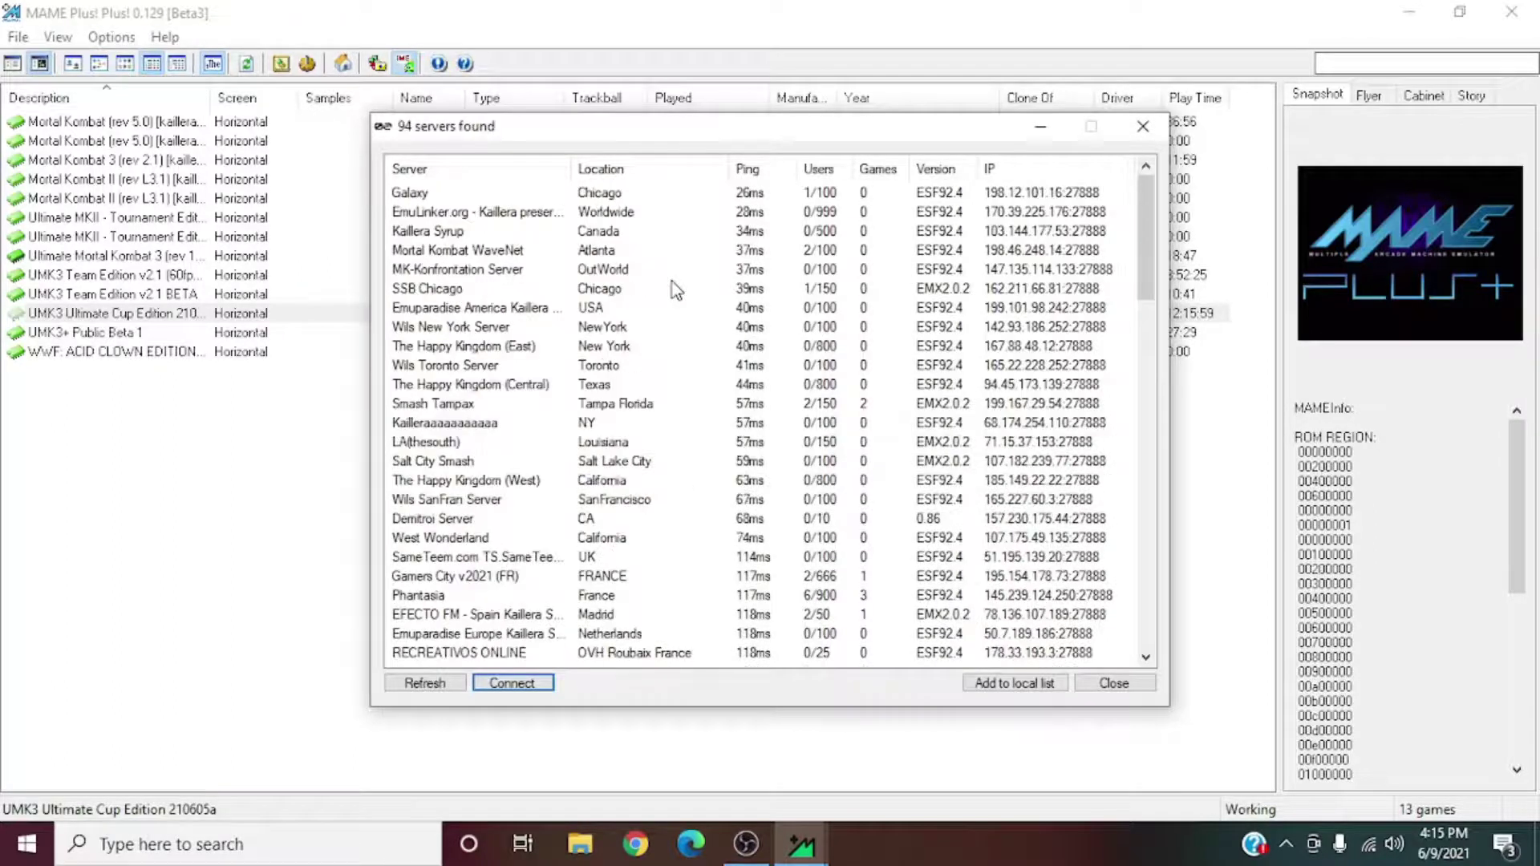
left_click(512, 253)
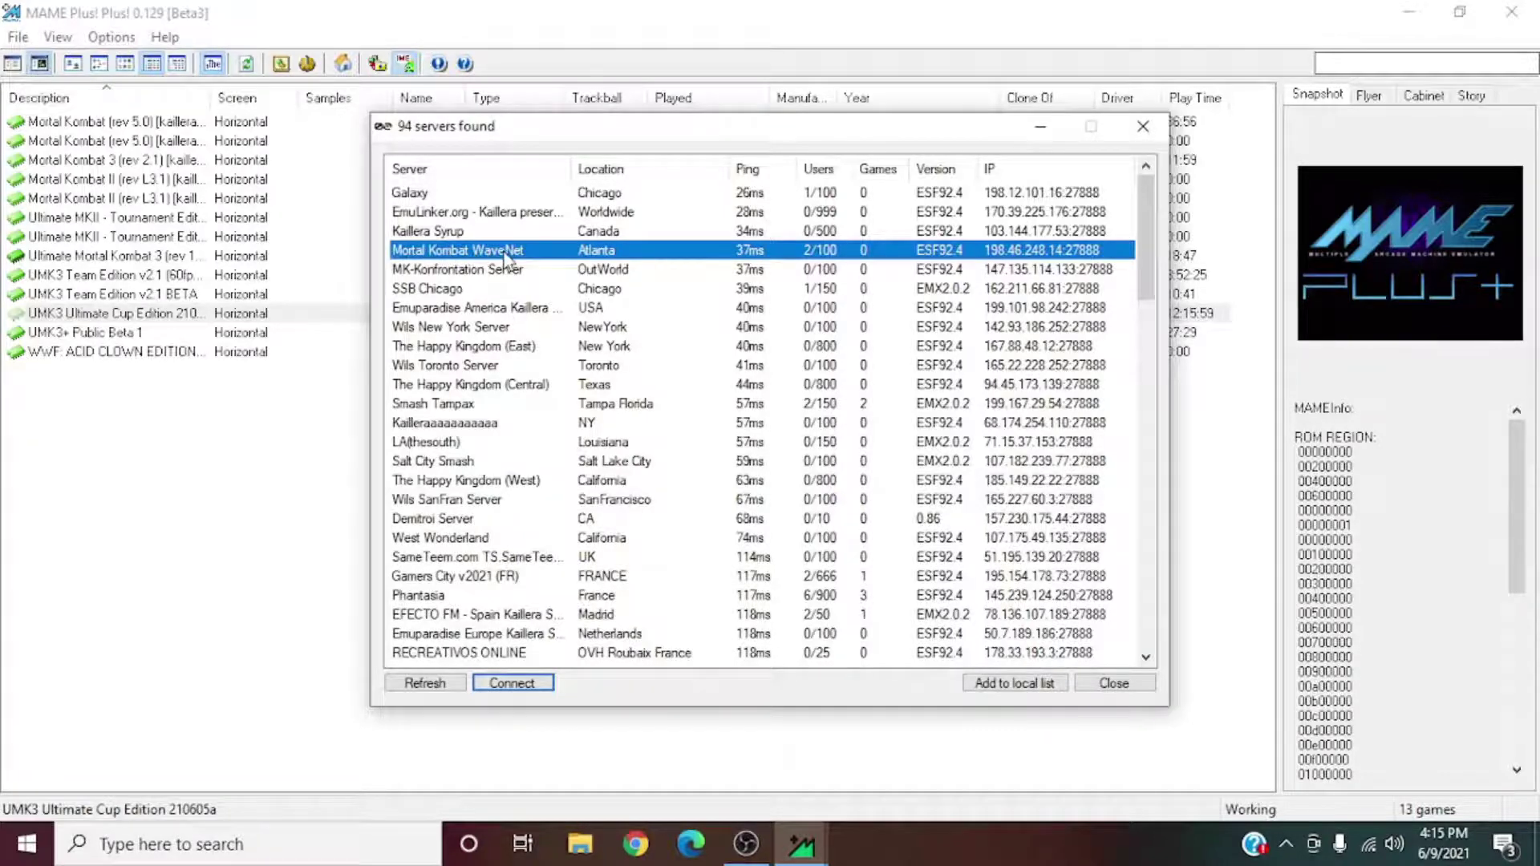
left_click(1013, 684)
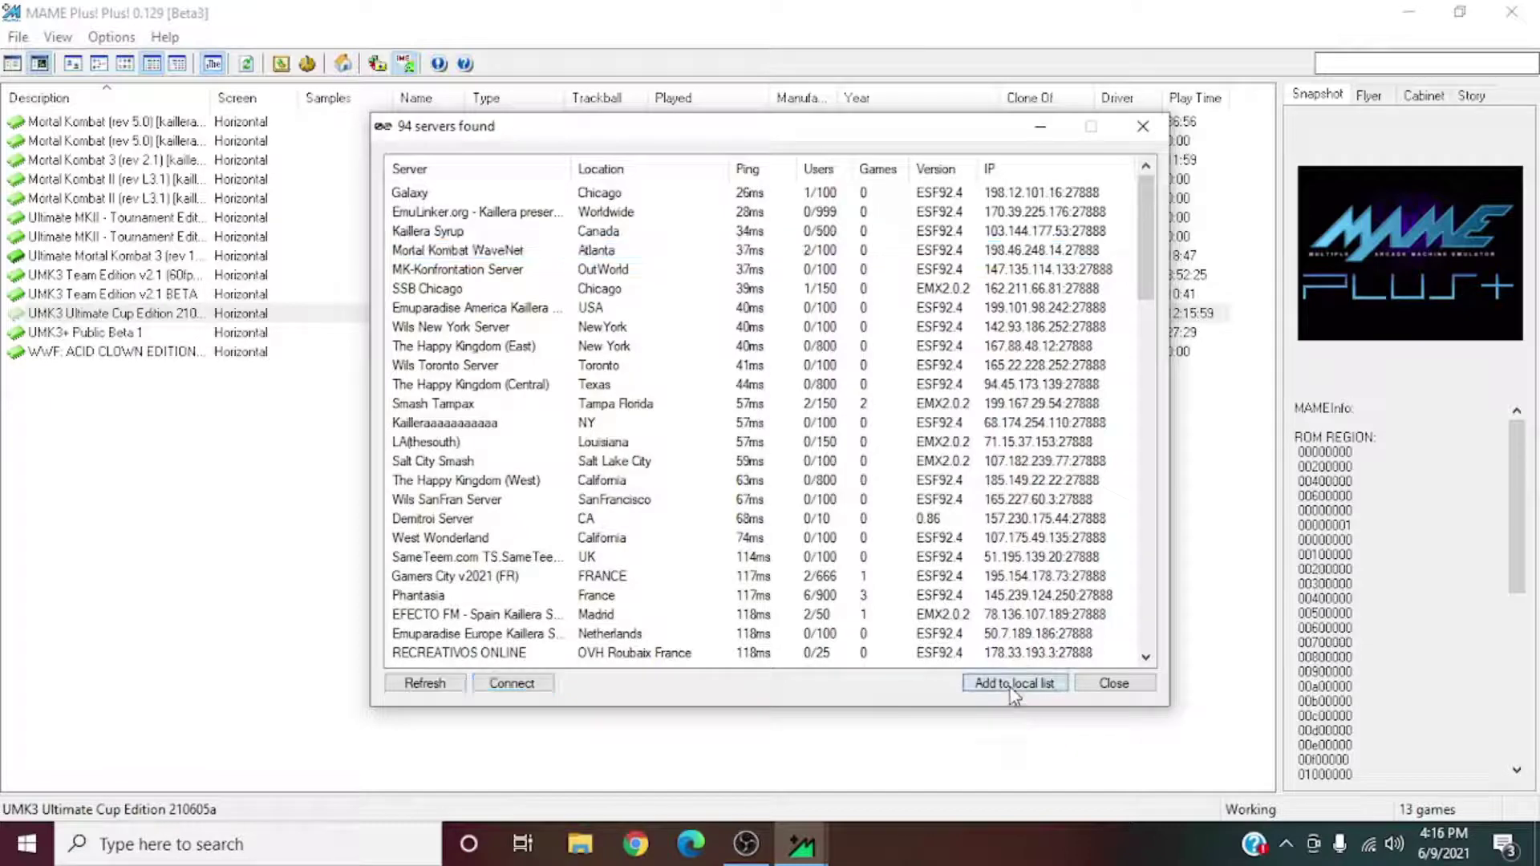
left_click(1115, 684)
left_click(696, 405)
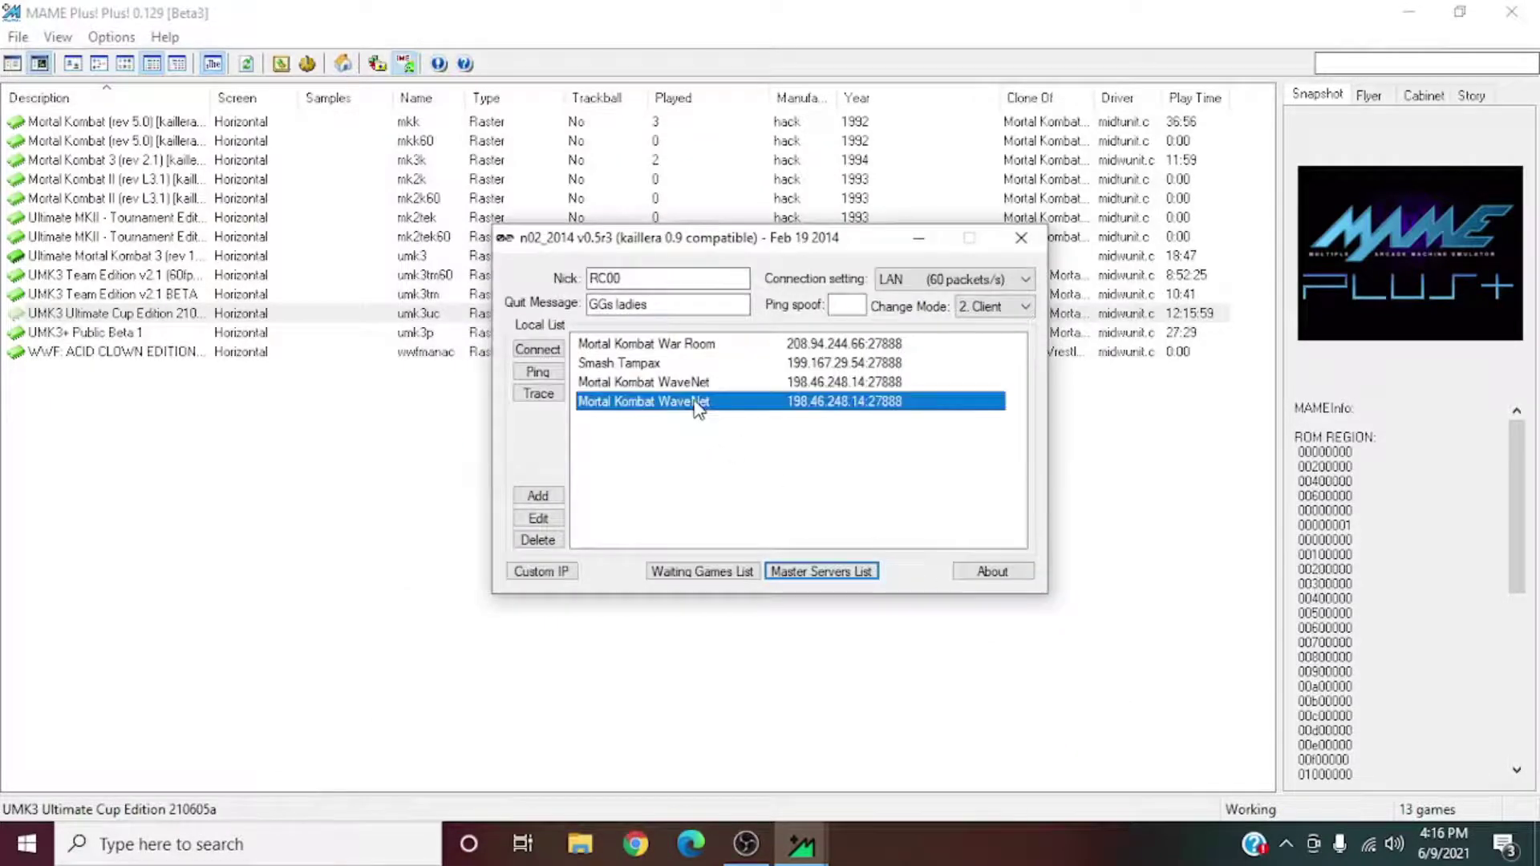
left_click(538, 540)
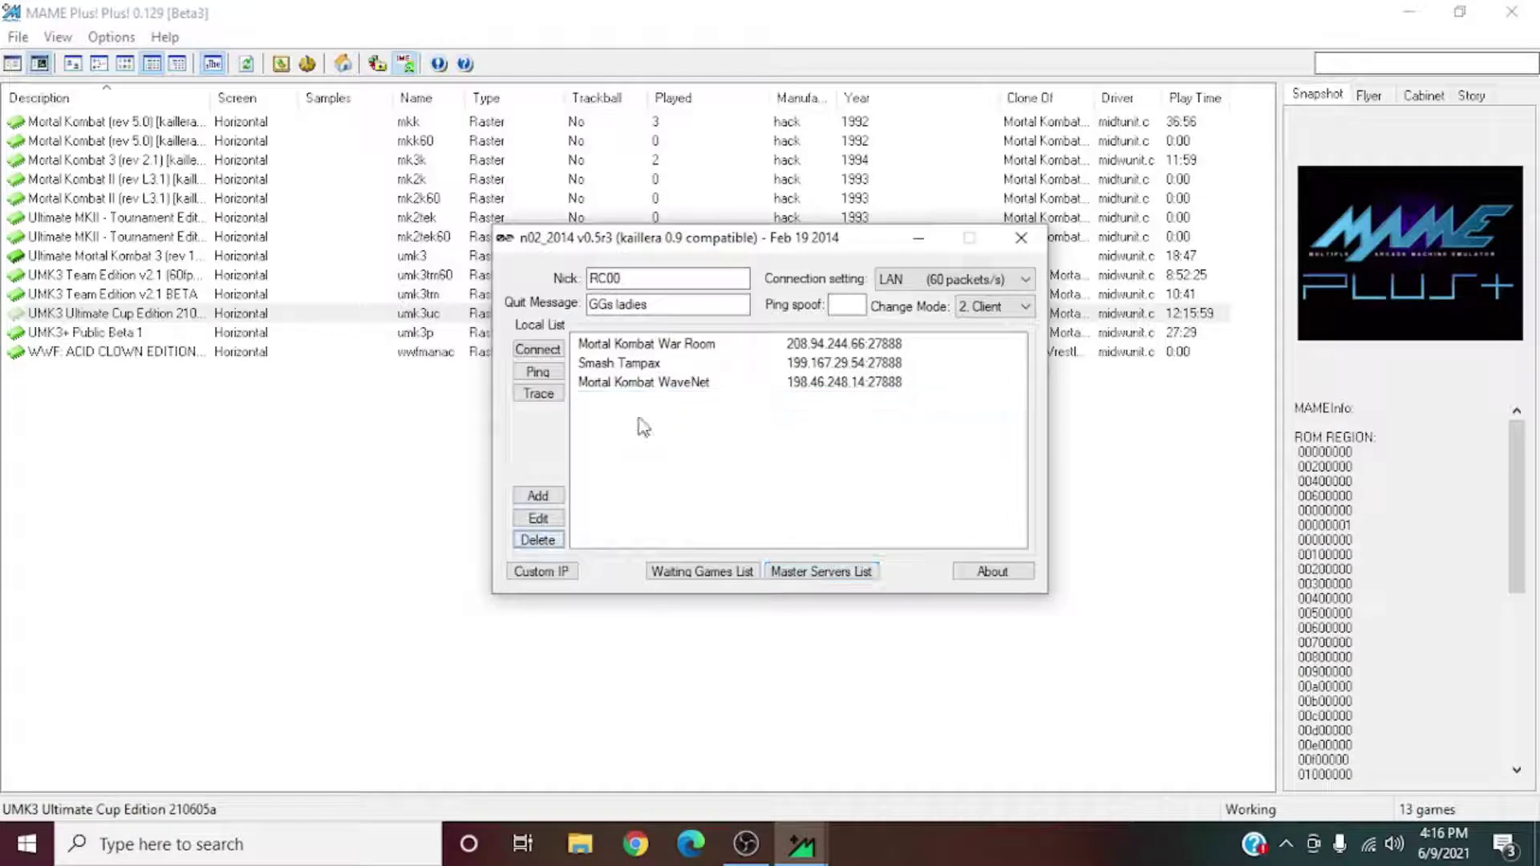
Step: Connect to the Mortal Kombat WaveNet server and create a UMK3 Ultimate Cup Edition 210605a game room
double_click(679, 383)
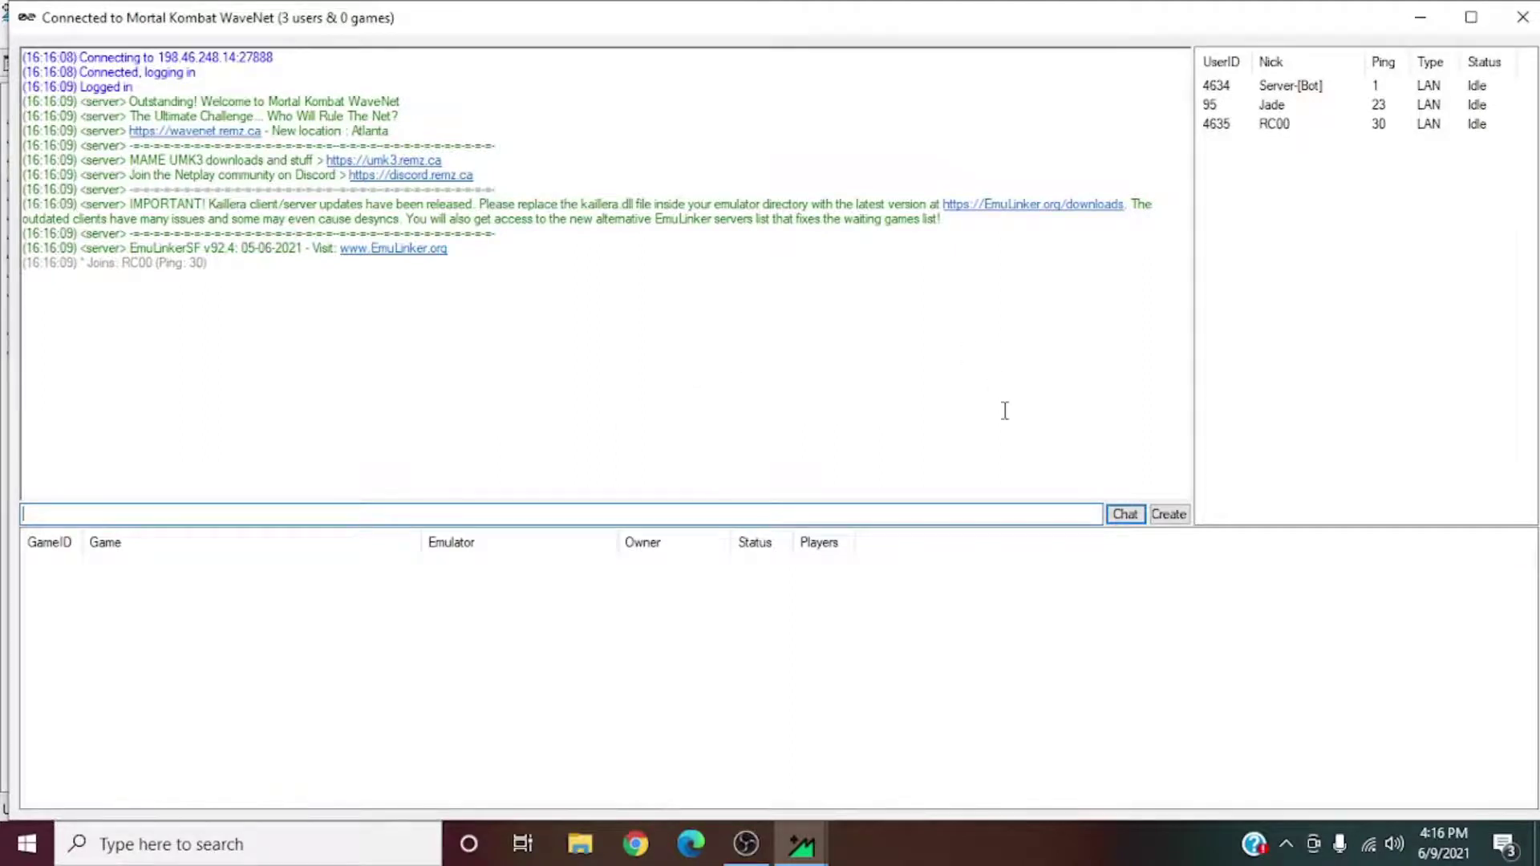
left_click(1173, 515)
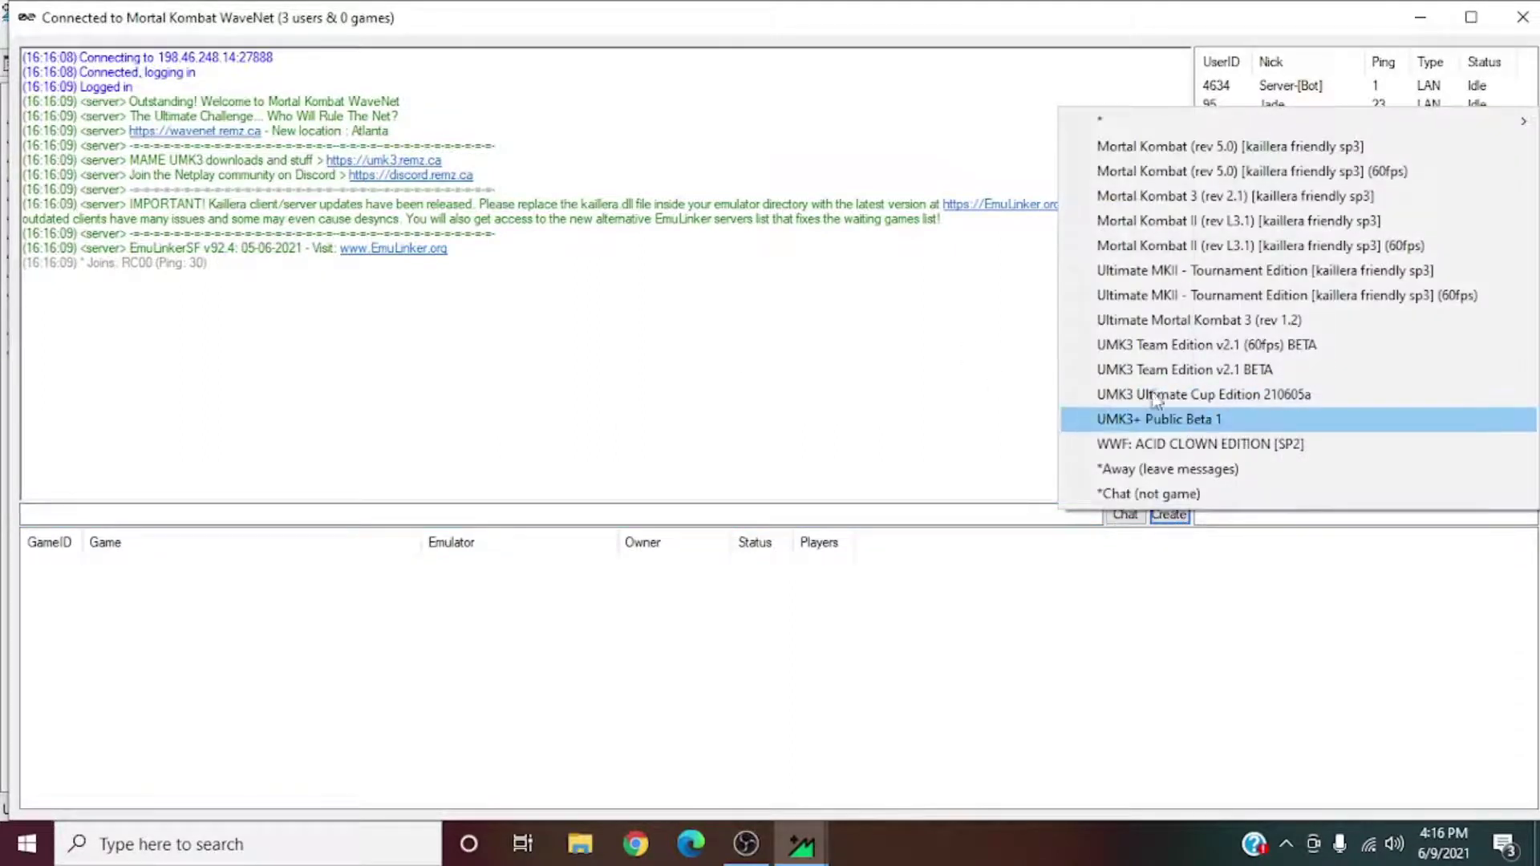
left_click(1190, 540)
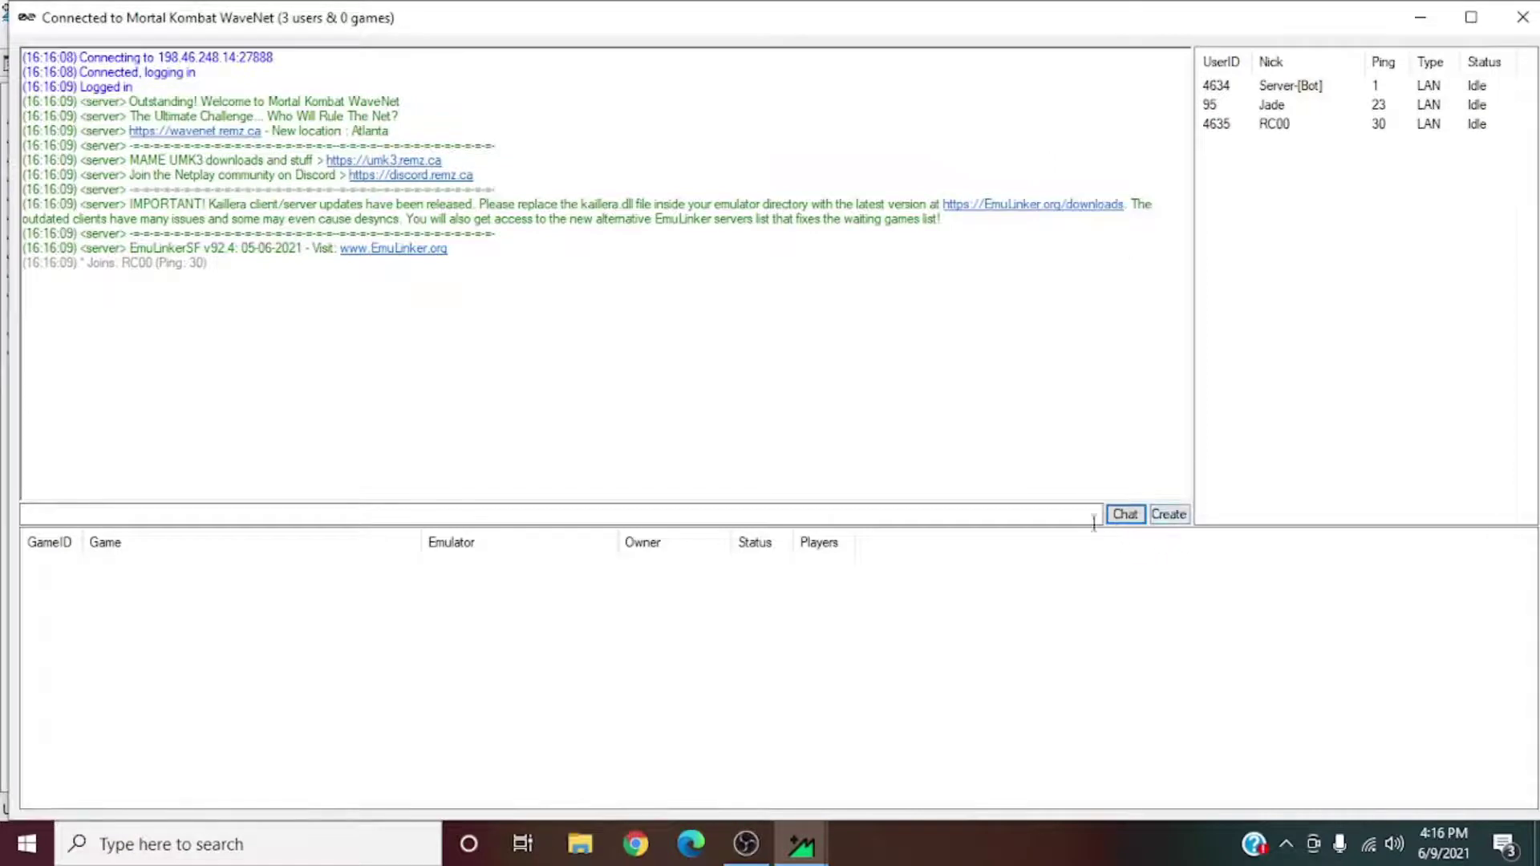
left_click(1168, 517)
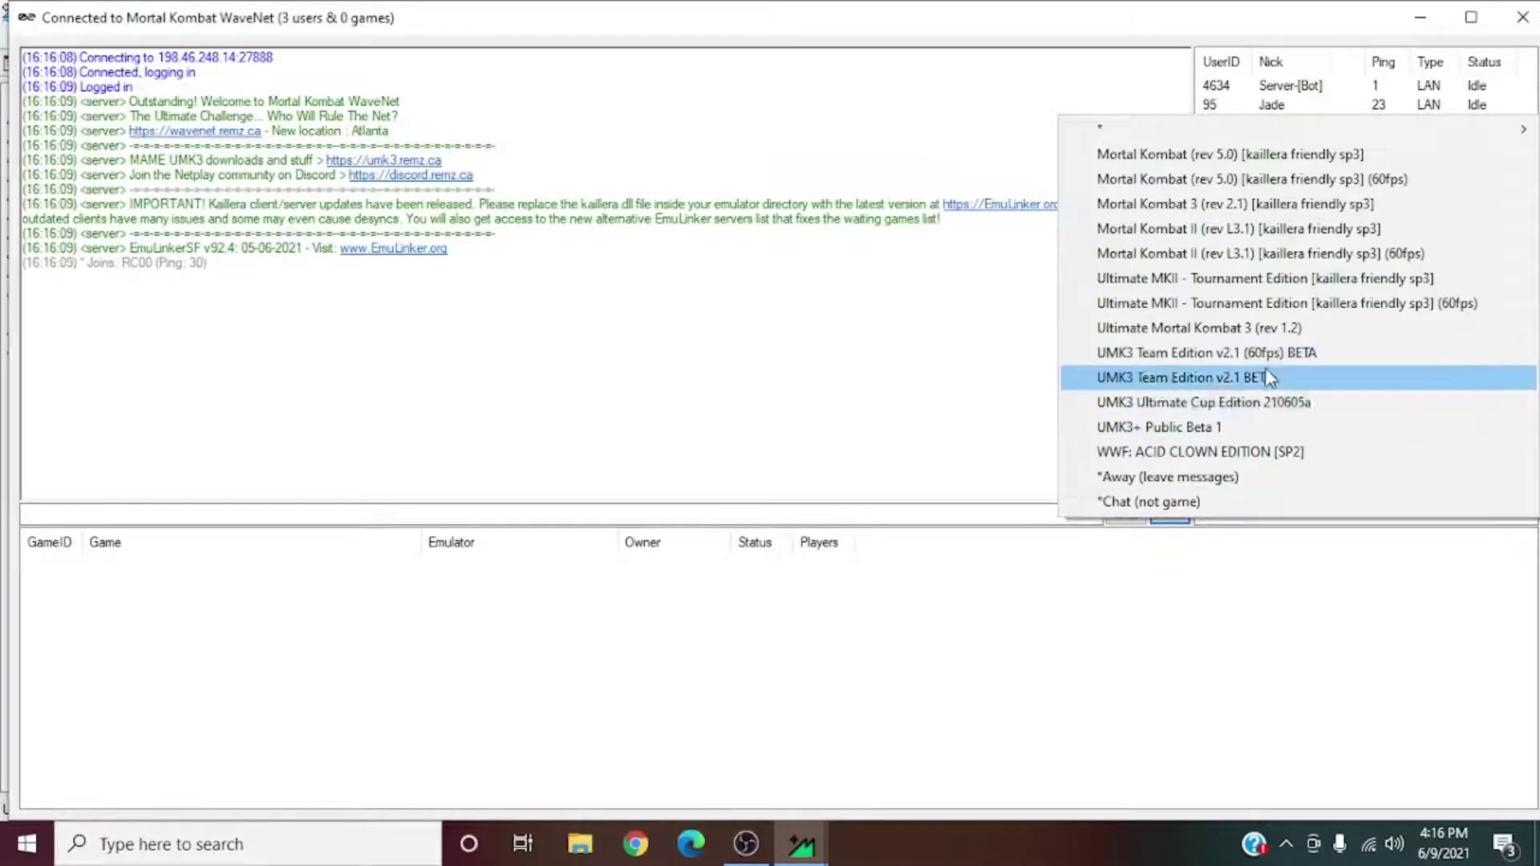
left_click(1230, 403)
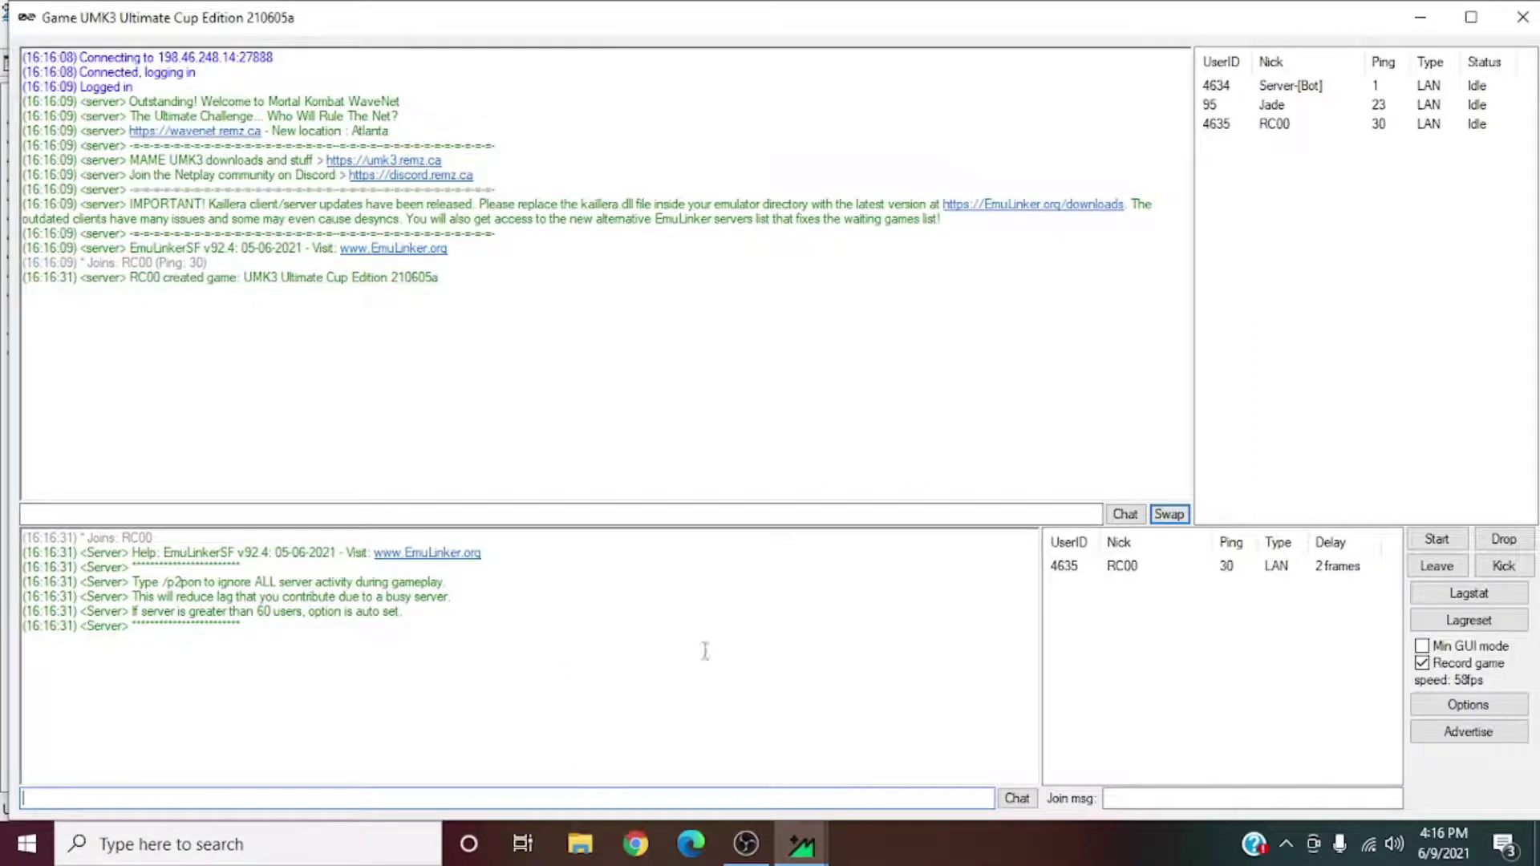
Step: Start the hosted game and begin a one-player Mortal Kombat match with Smoke on the Master destiny tower
left_click(1440, 540)
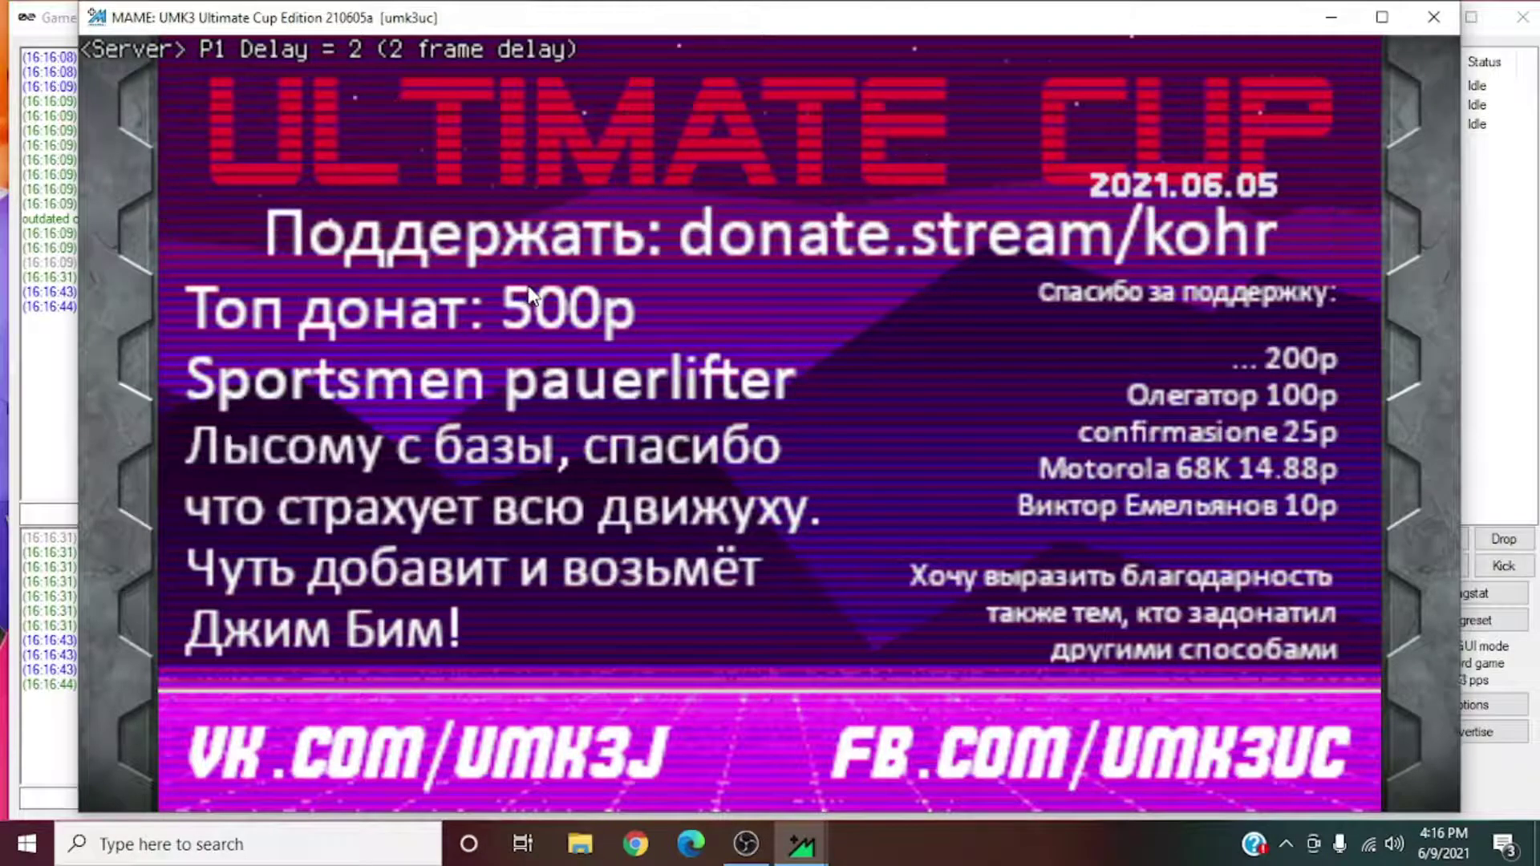
key("1")
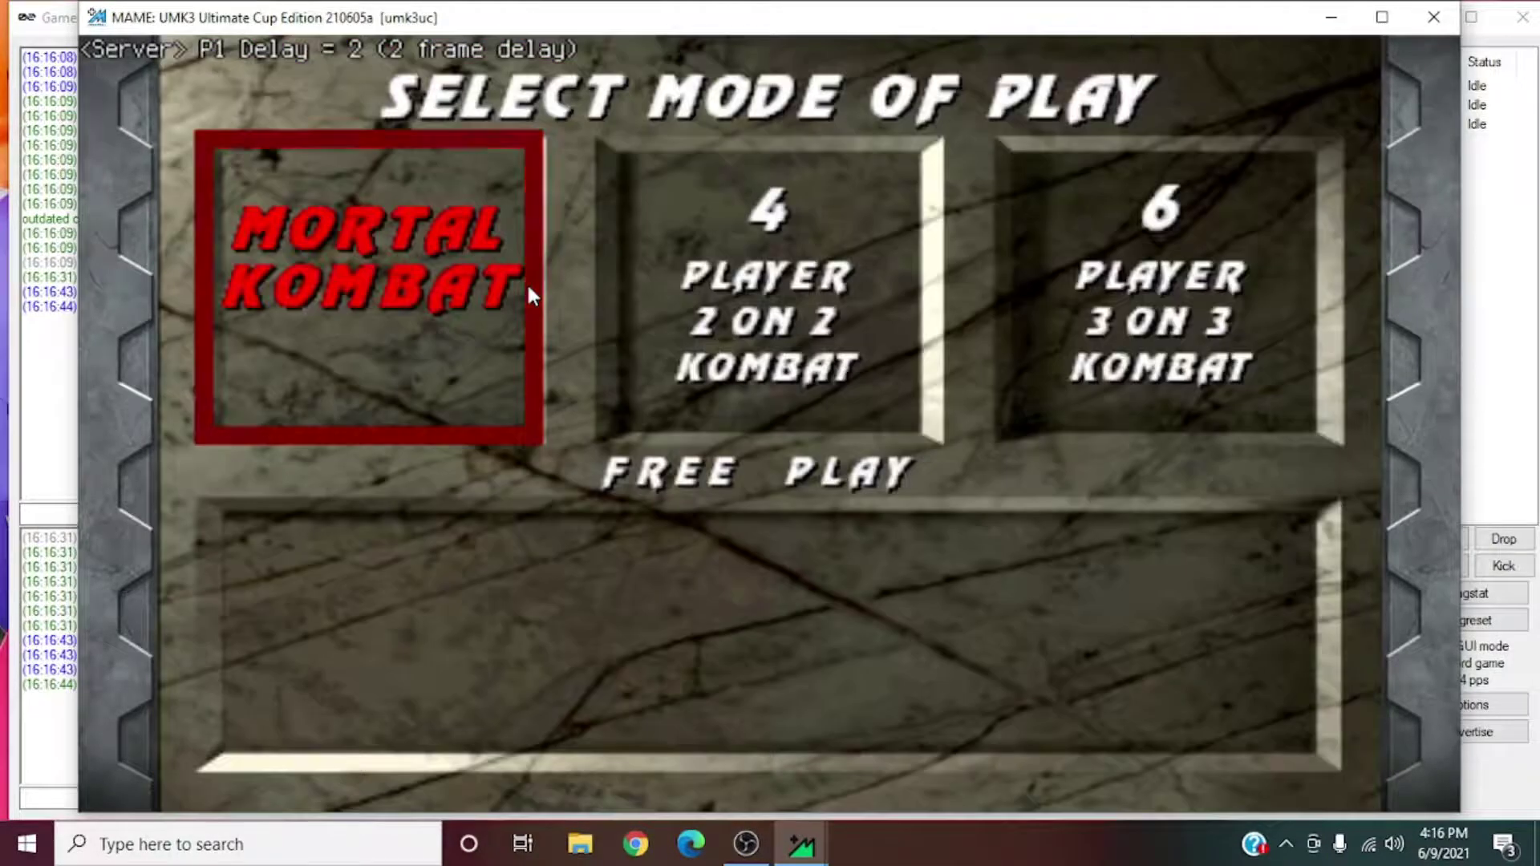
key("1")
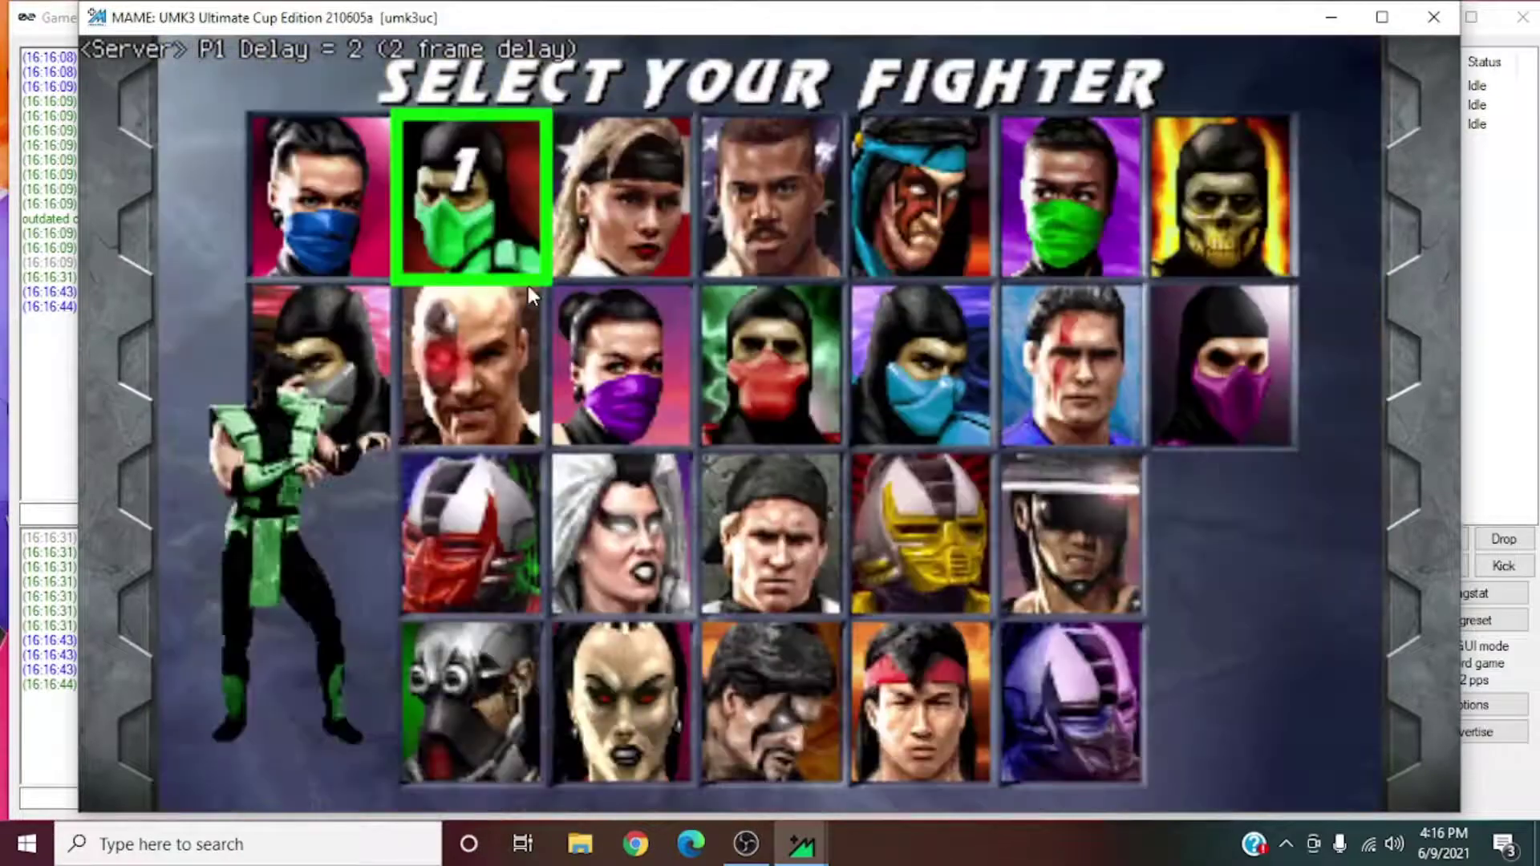
key("Down")
key("Left")
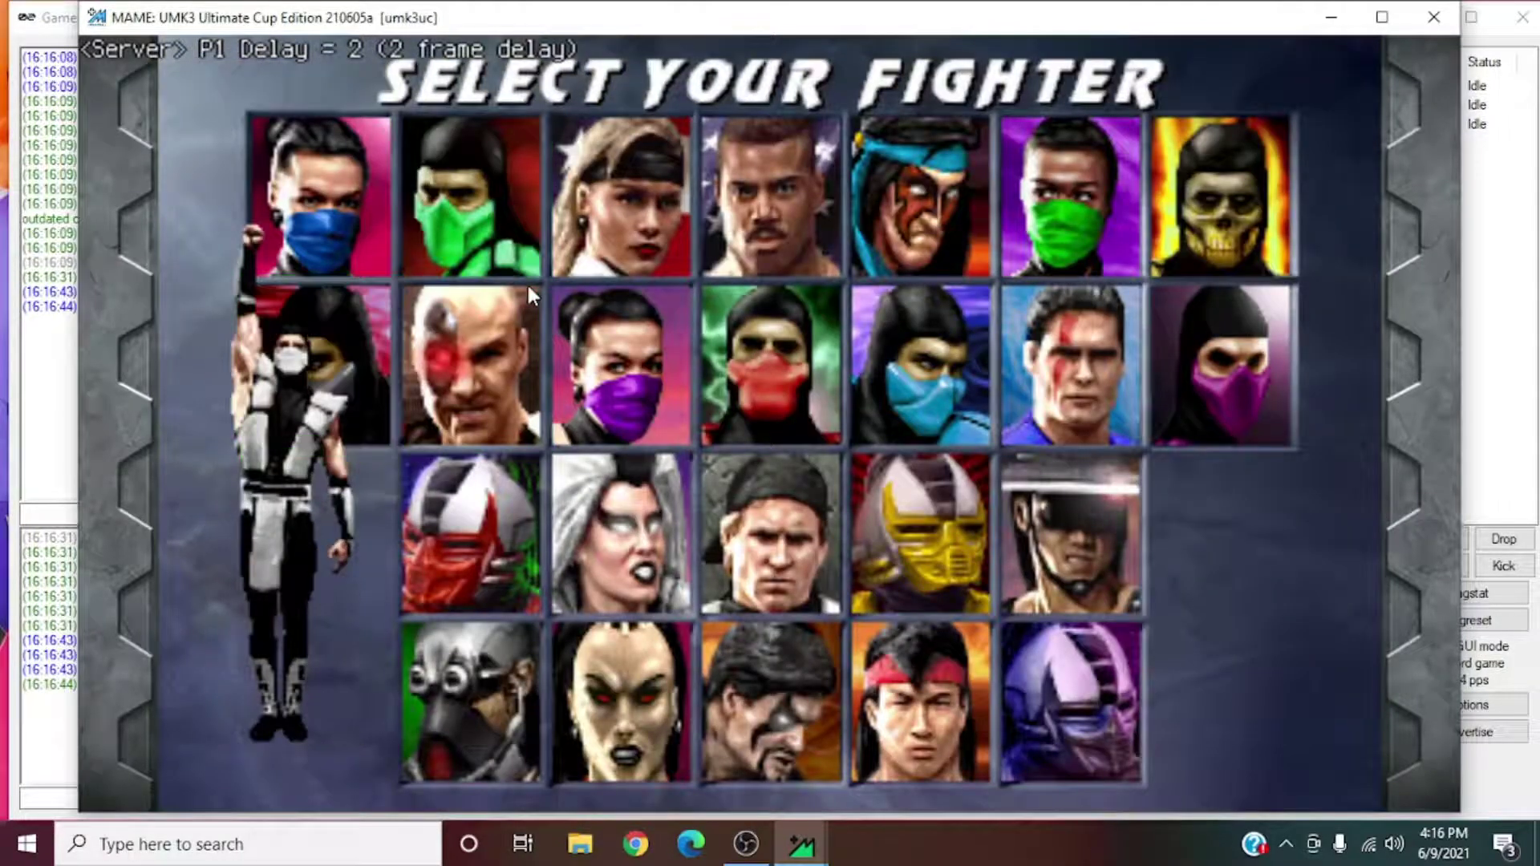
key("Right")
key("Right")
key("Right")
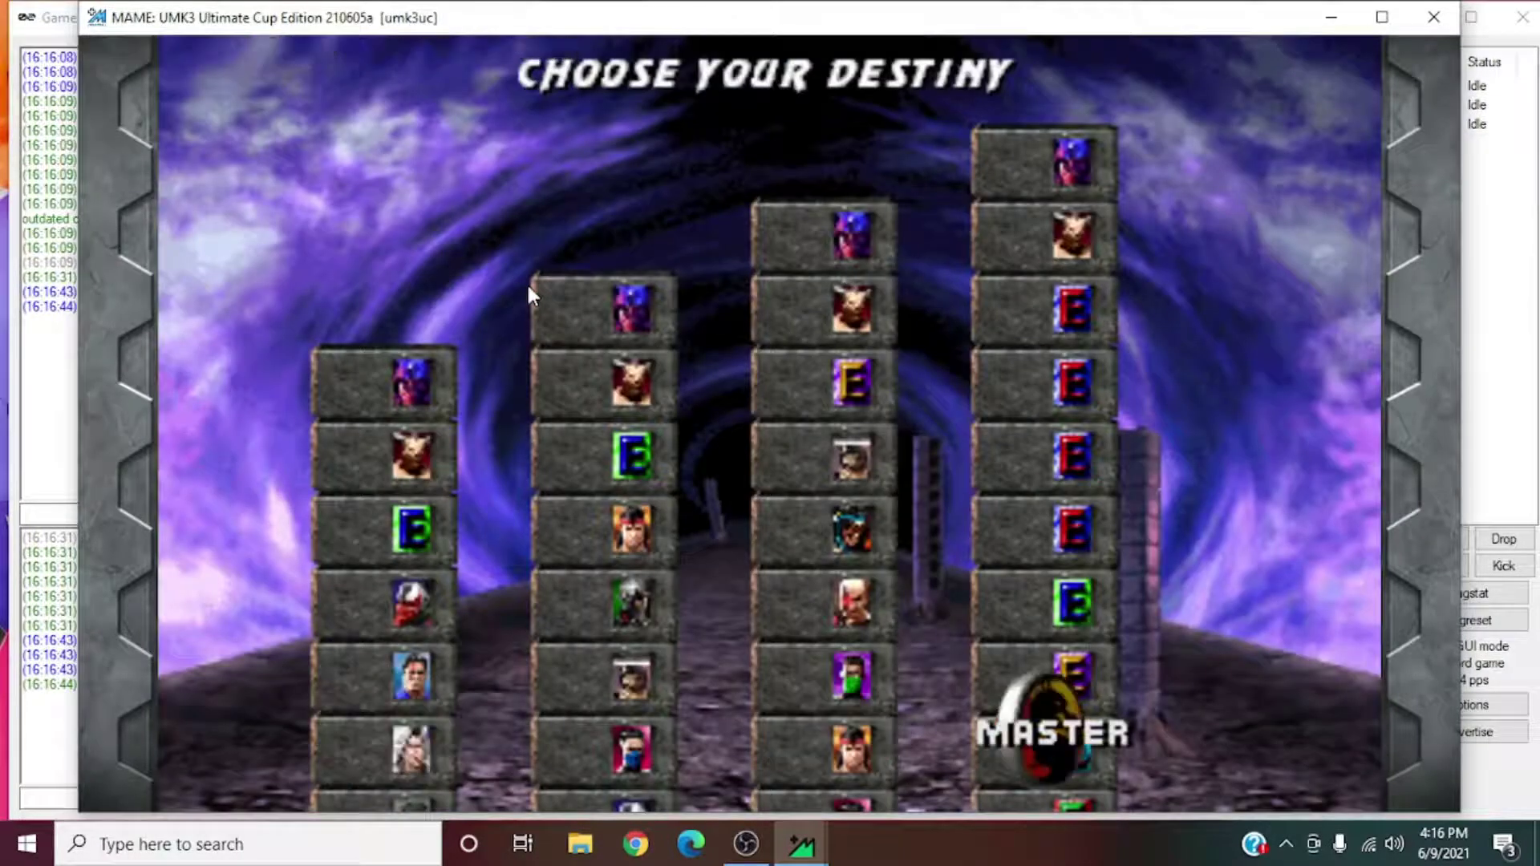
key("ctrl")
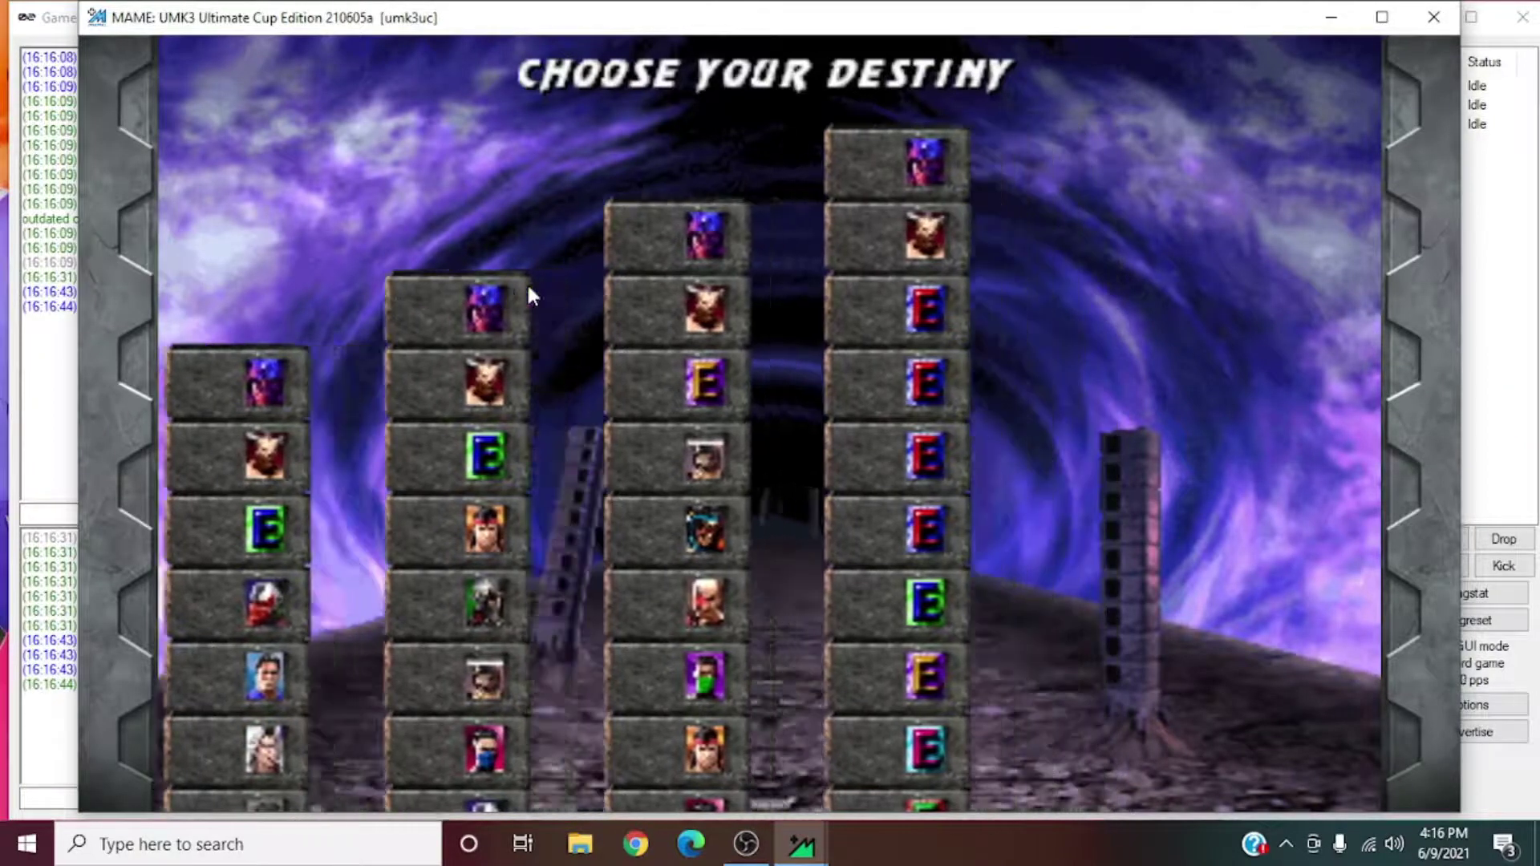
Step: Turn down the volume and quit the running game during the fight against Ermac
key("XF86AudioLowerVolume")
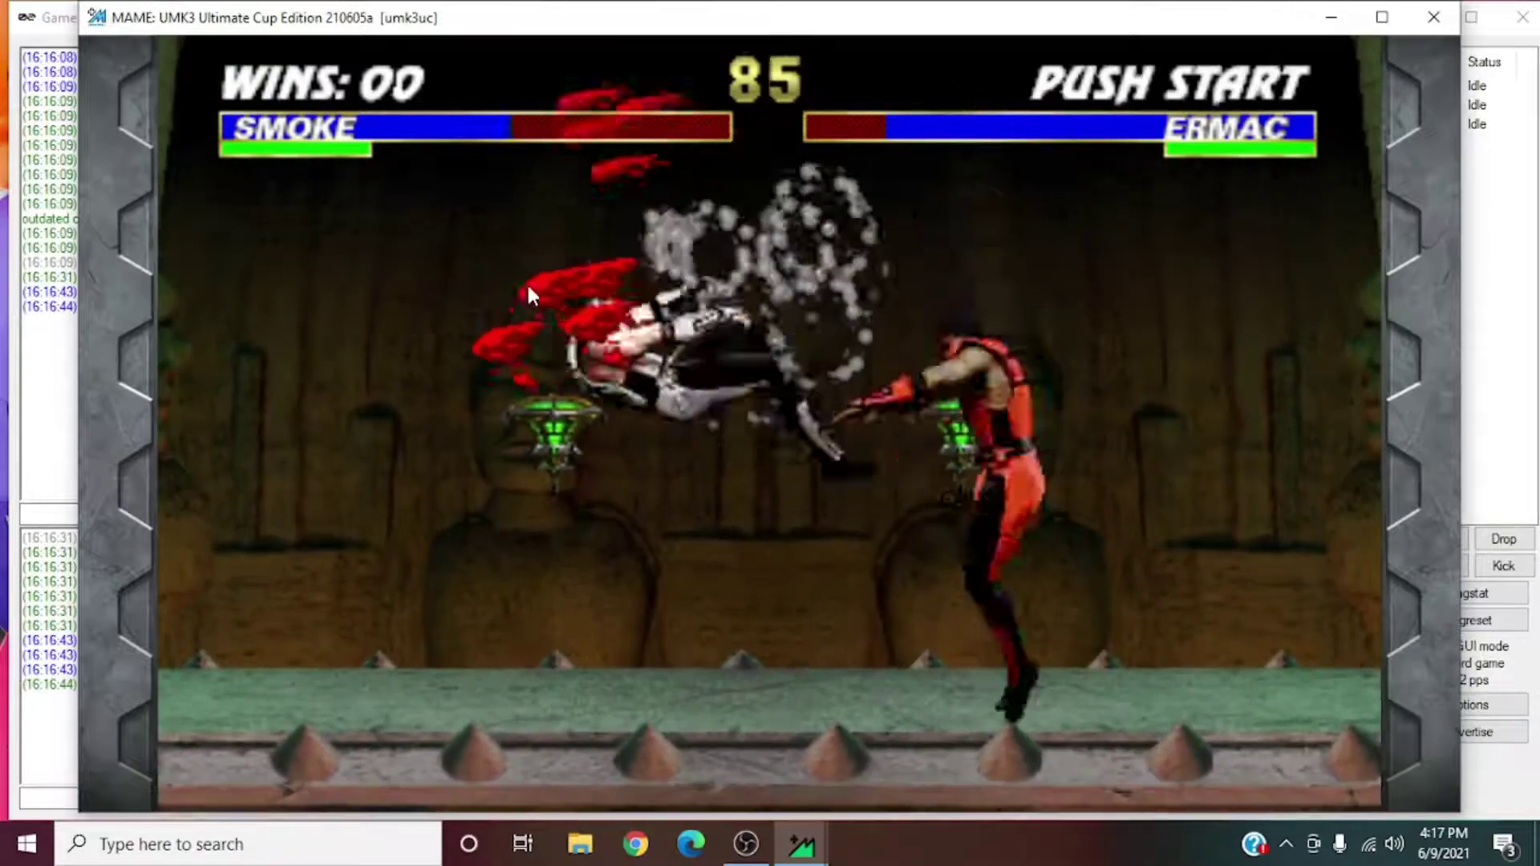
key("Escape")
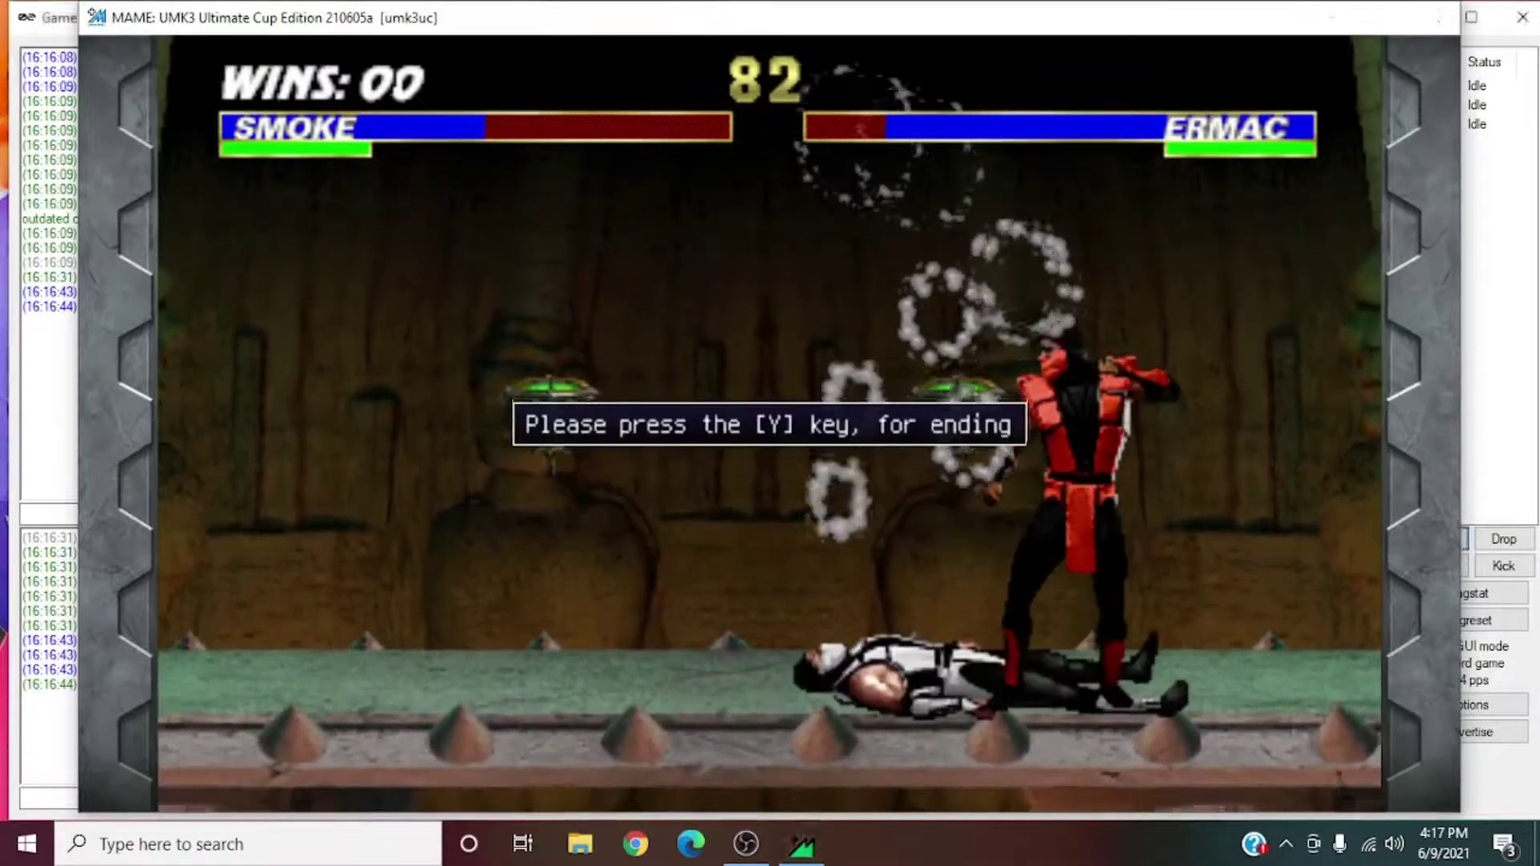
key("y")
Step: Return to the Kaillera game room, leave it, and close the server and client windows back to the game list
mouse_move(801, 838)
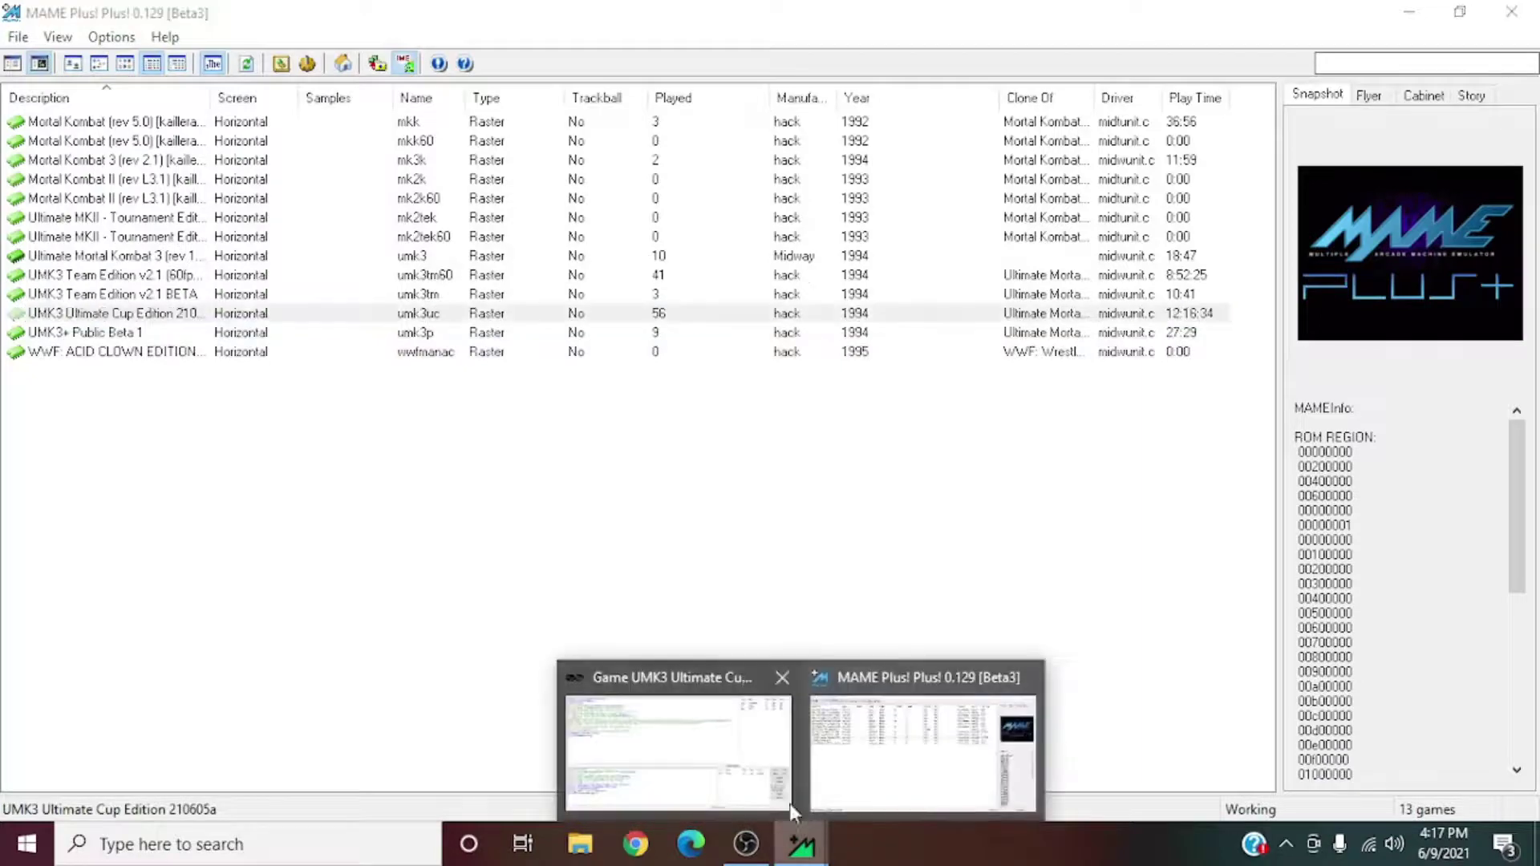
left_click(739, 744)
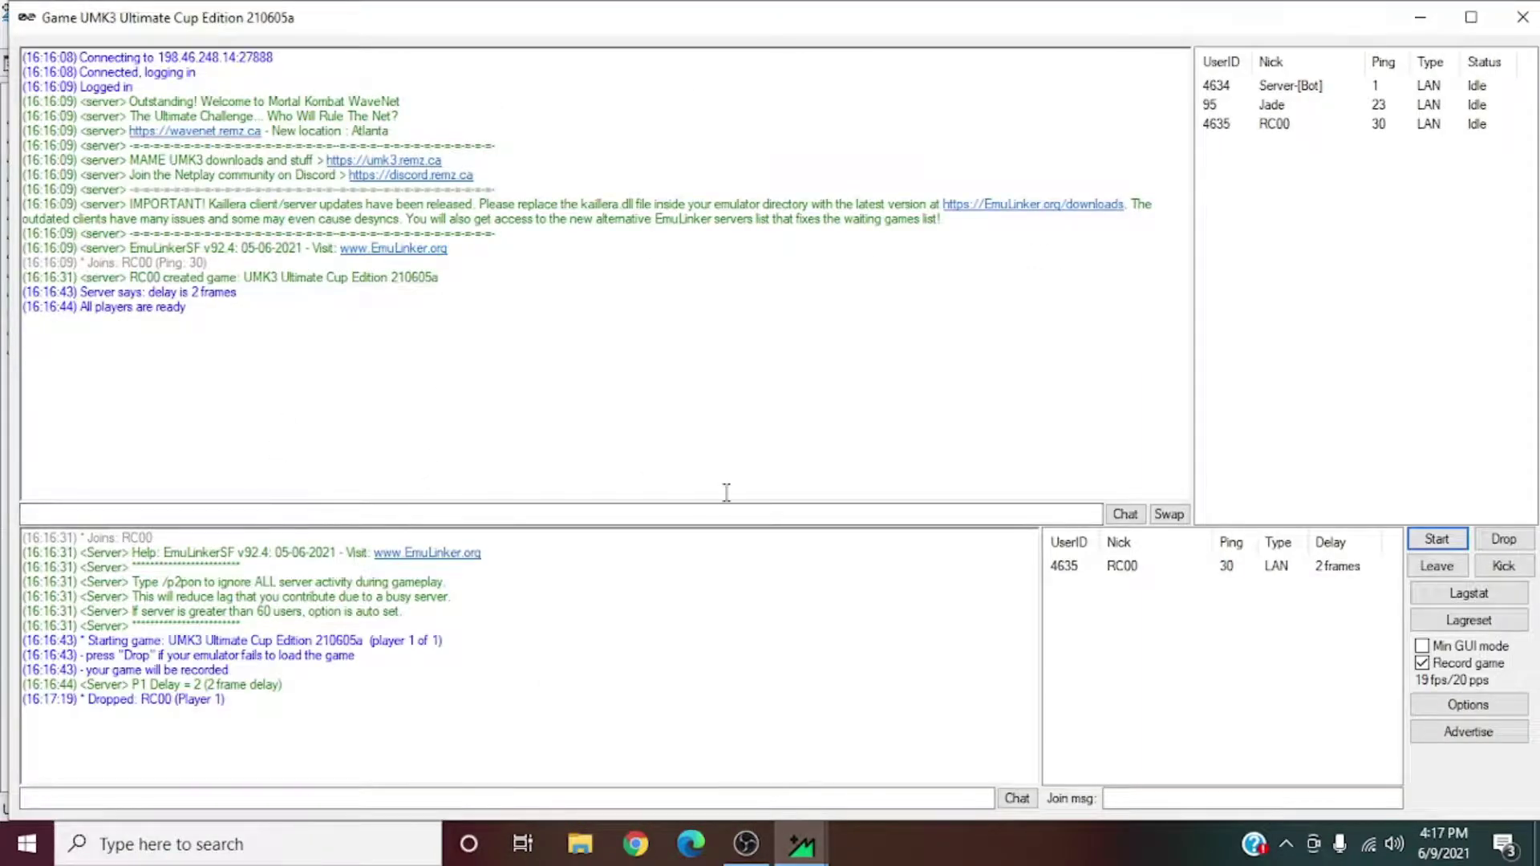
left_click(1437, 565)
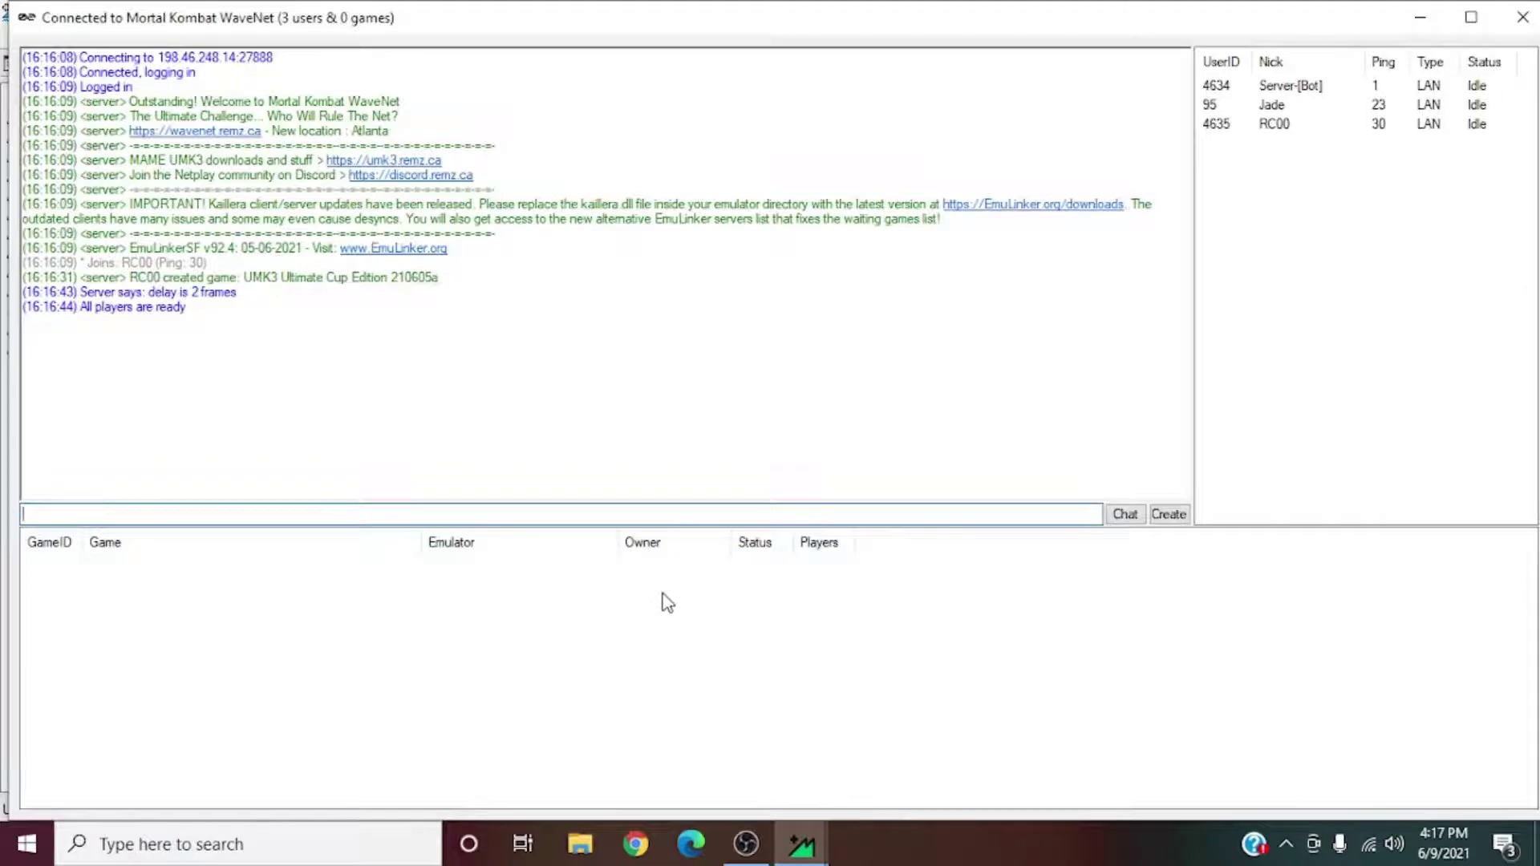
key("Tab")
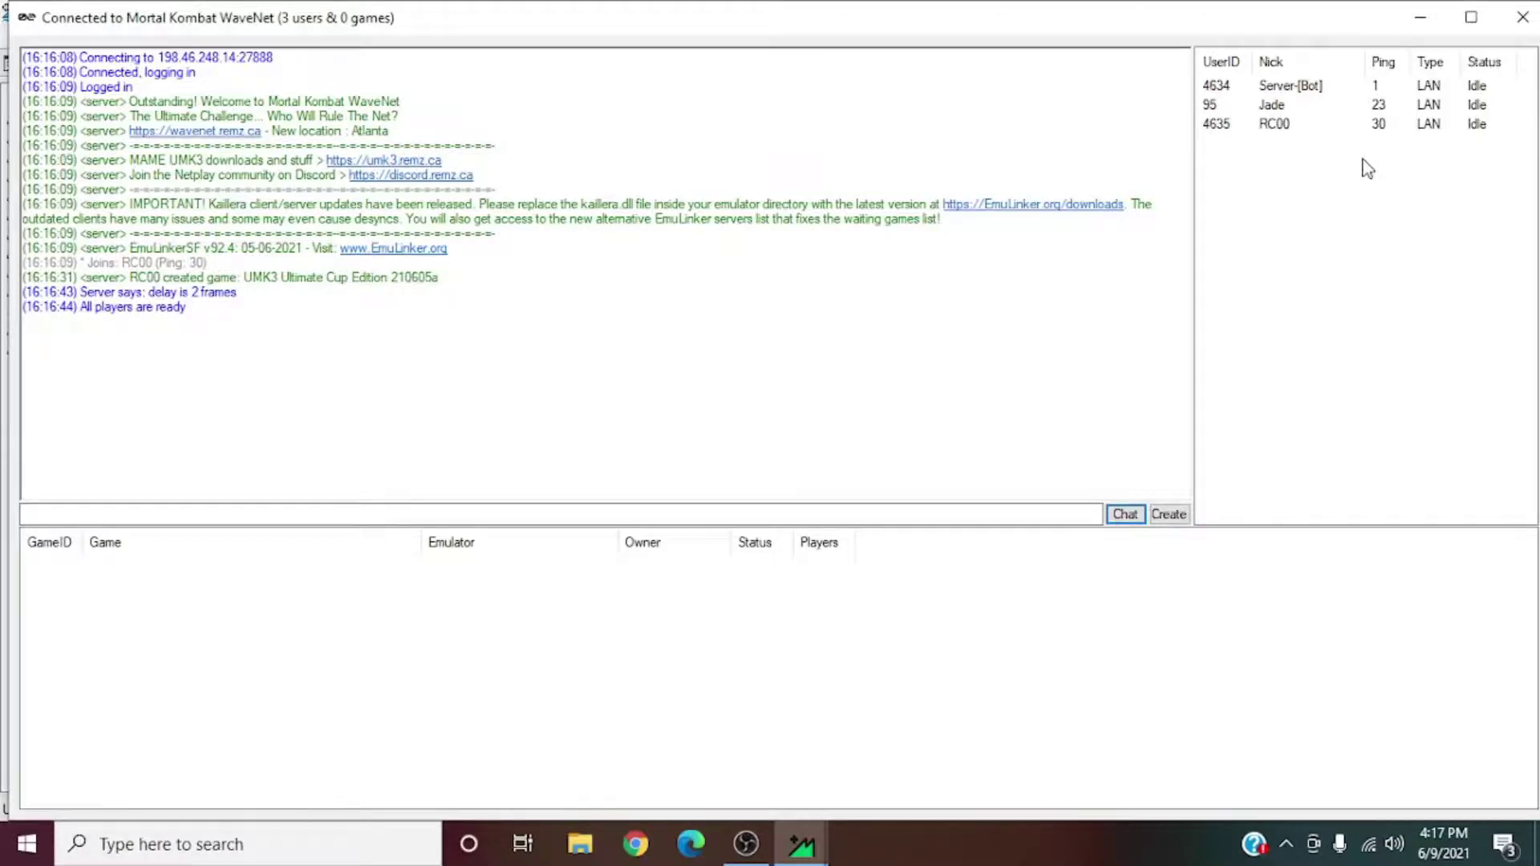
left_click(1516, 18)
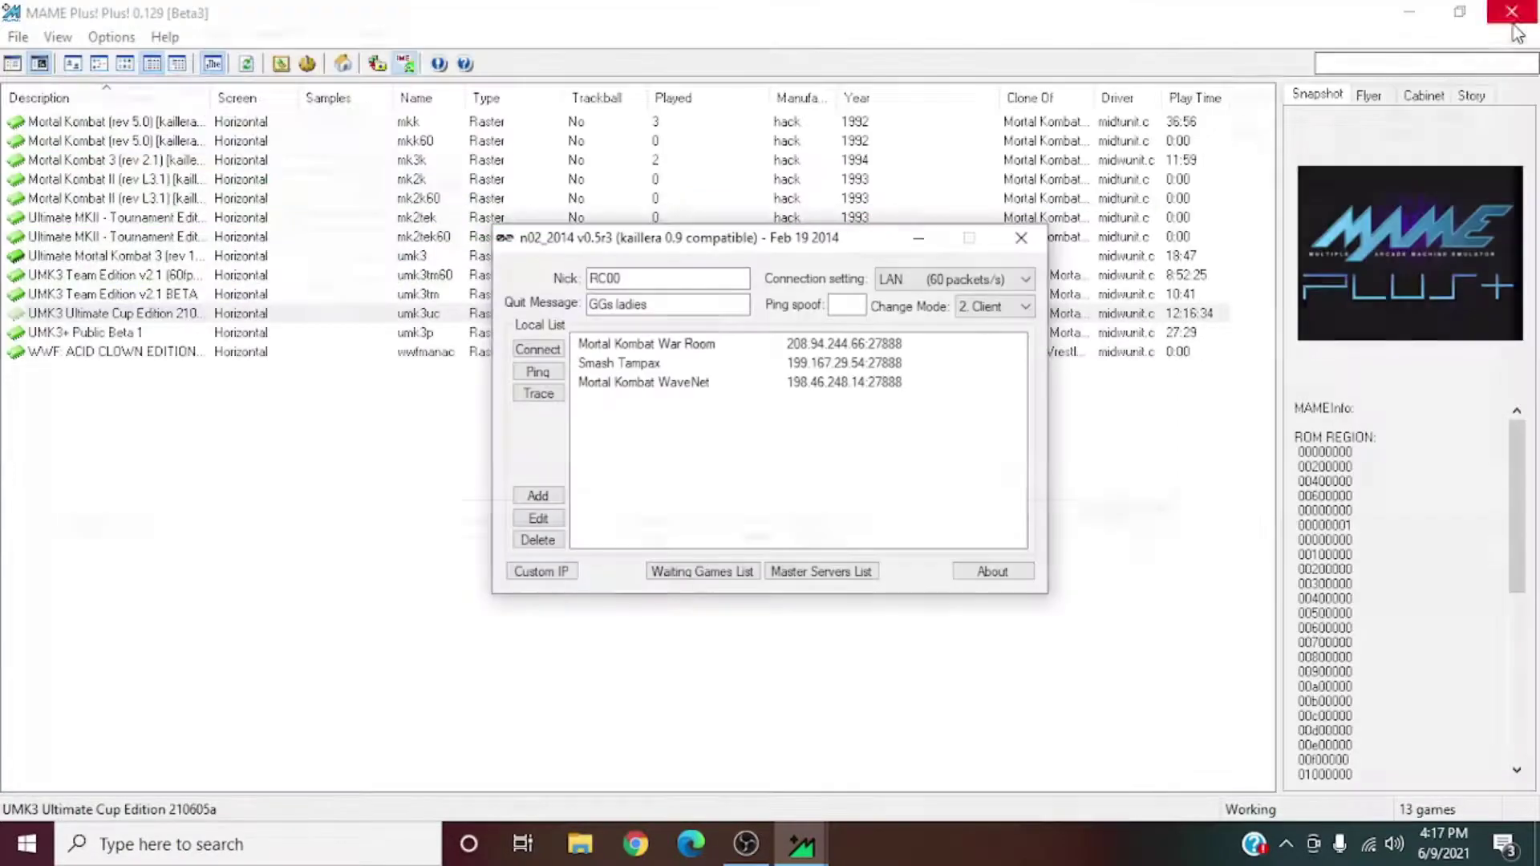
left_click(1023, 241)
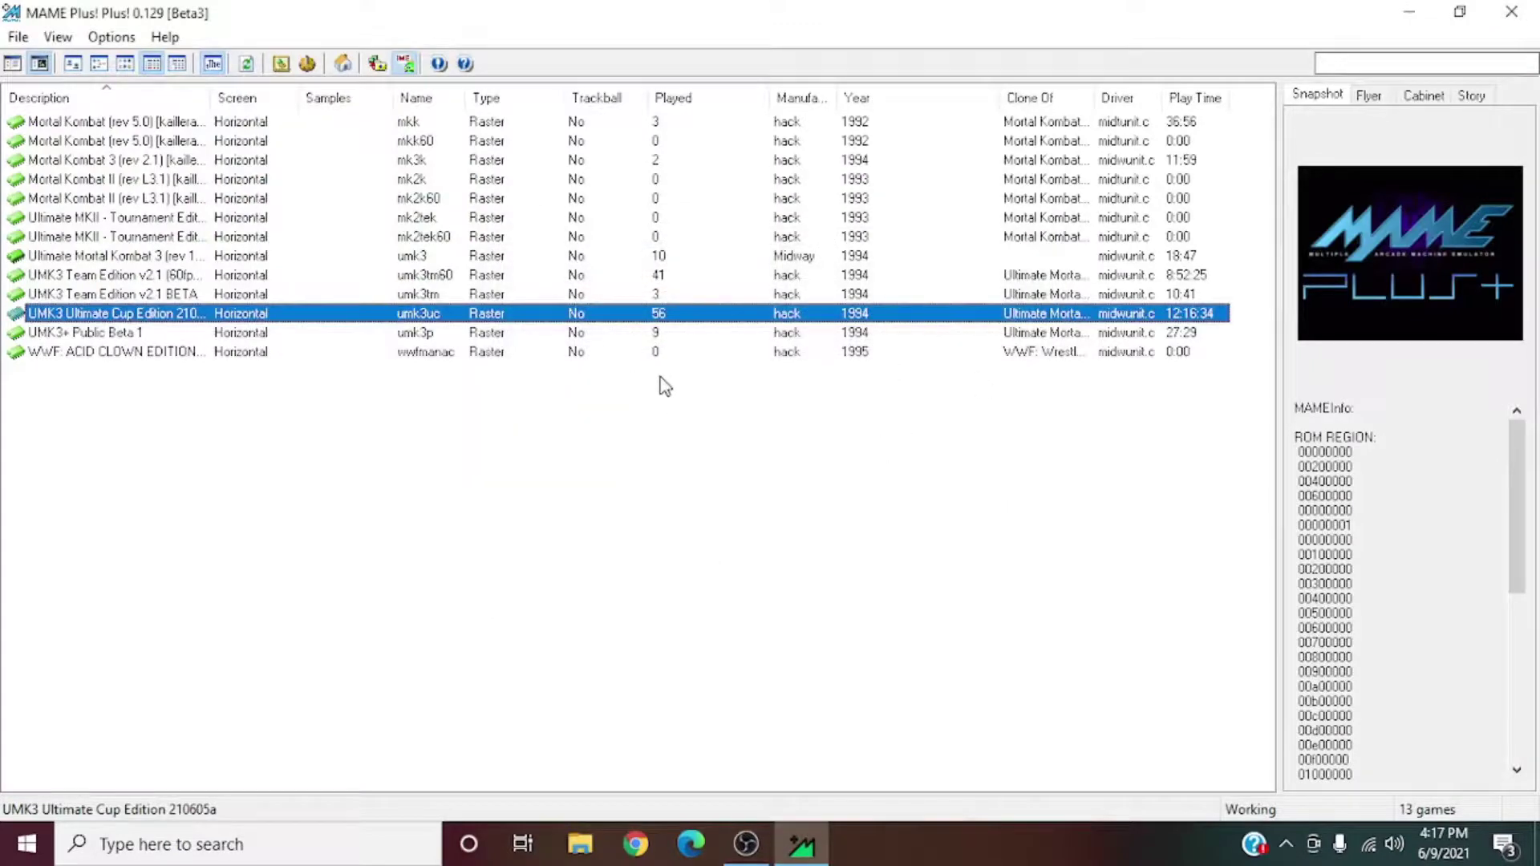